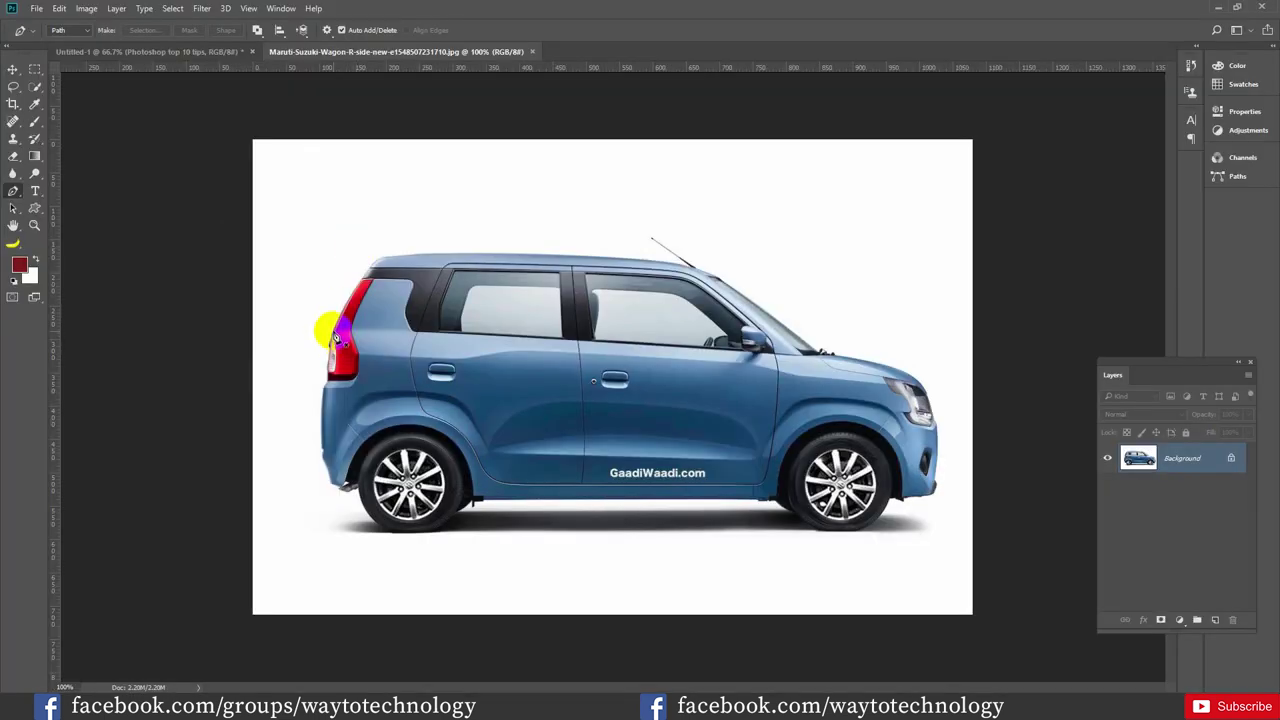
Trace pen anchor points from the tail-light edge up to the rear roof corner and along the roofline
{"action": "left_click", "coordinate": [333, 331]}
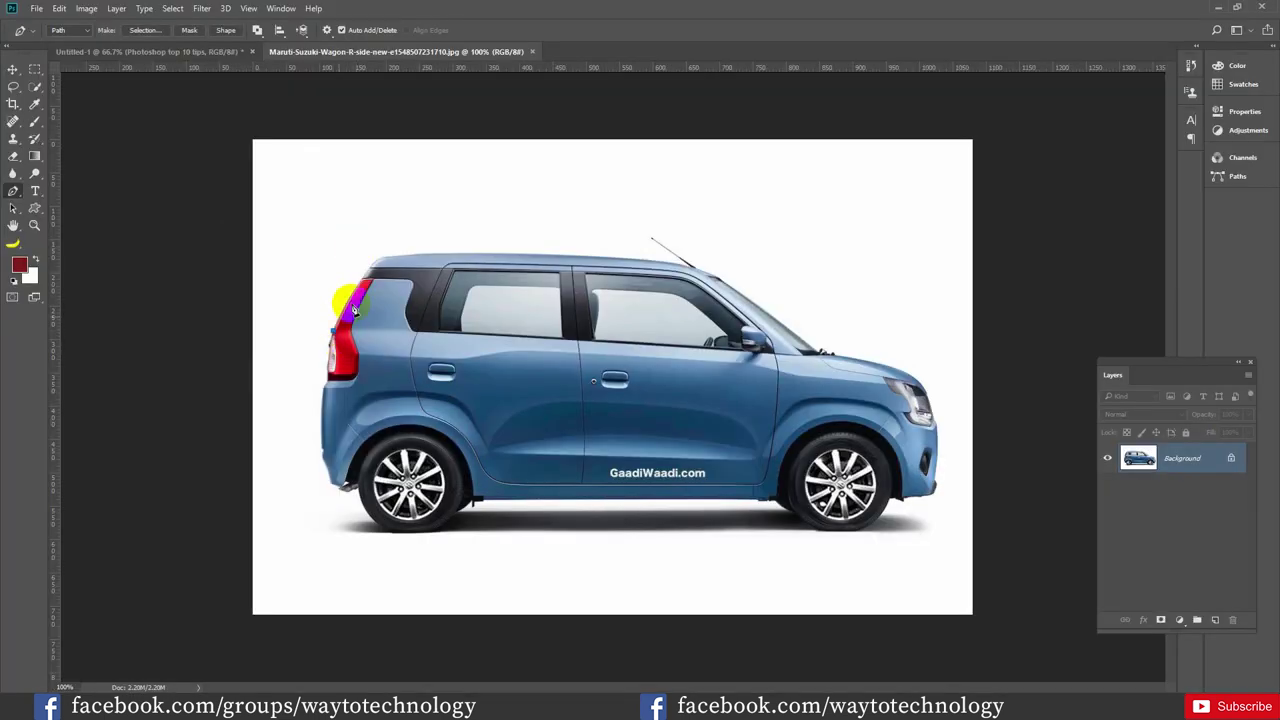
{"action": "left_click", "coordinate": [377, 265]}
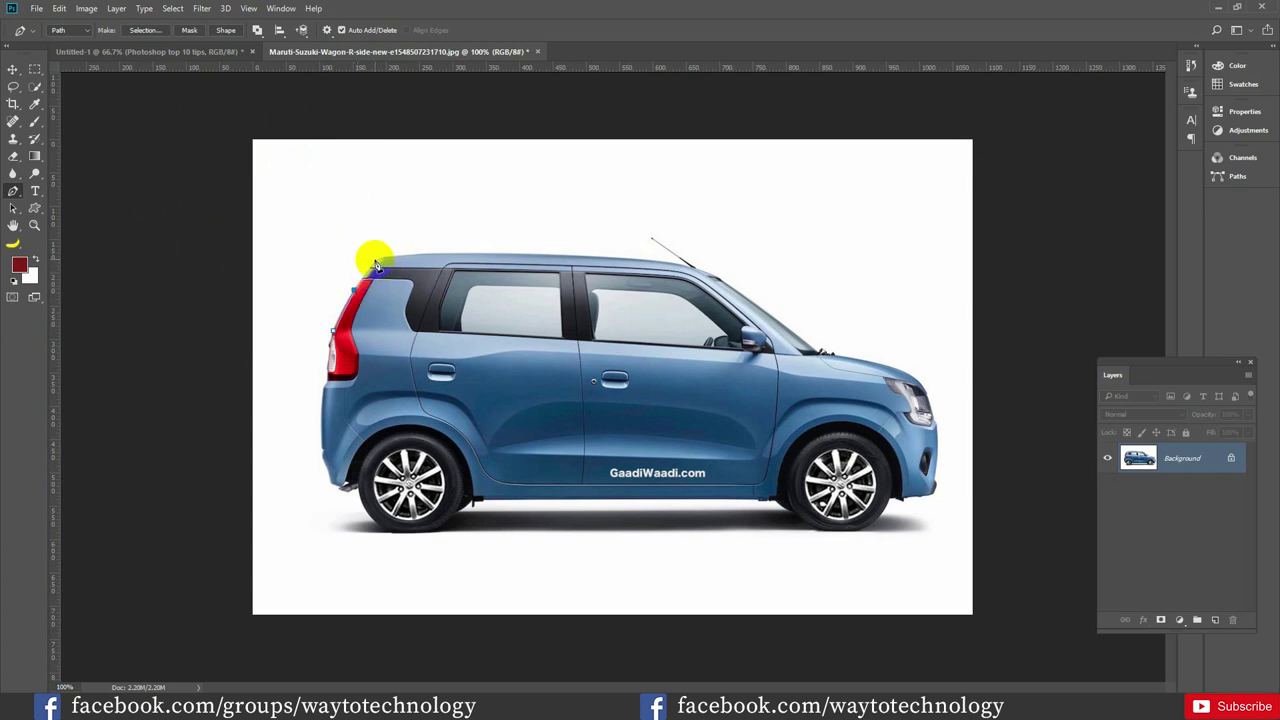
{"action": "left_click", "coordinate": [415, 261]}
{"action": "left_click", "coordinate": [429, 258]}
{"action": "left_click", "coordinate": [458, 258]}
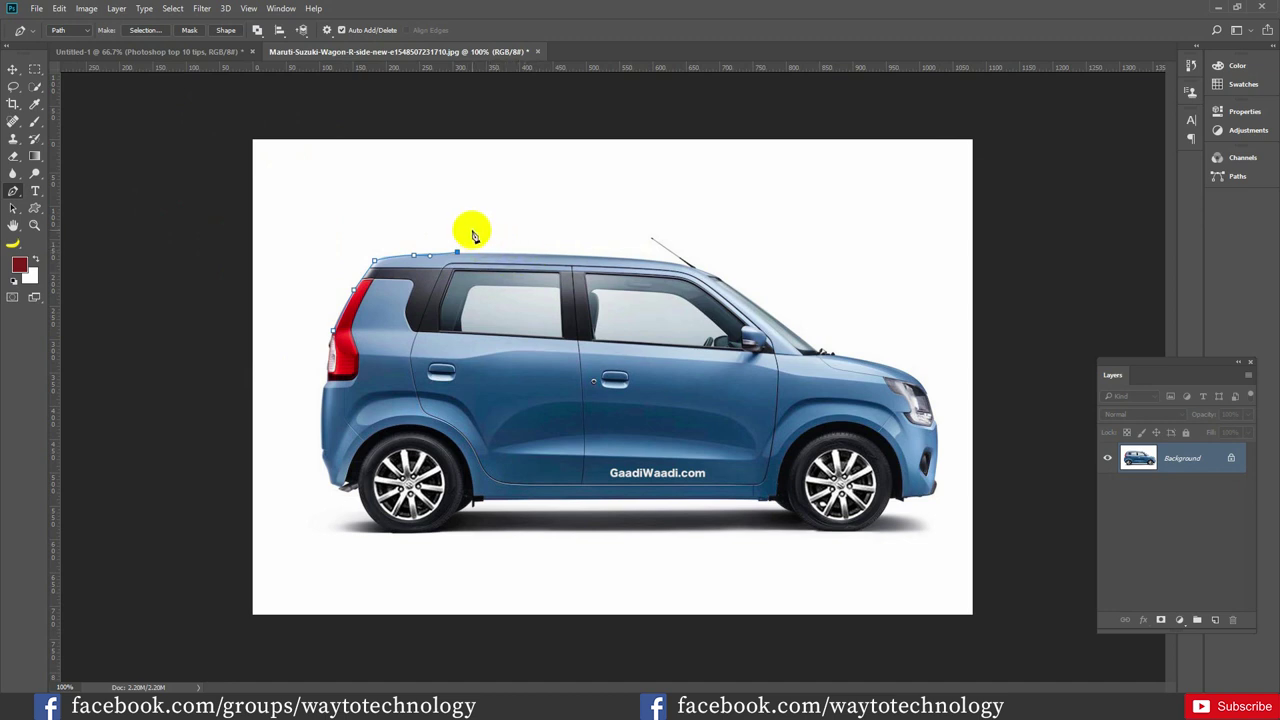
{"action": "left_click", "coordinate": [334, 50]}
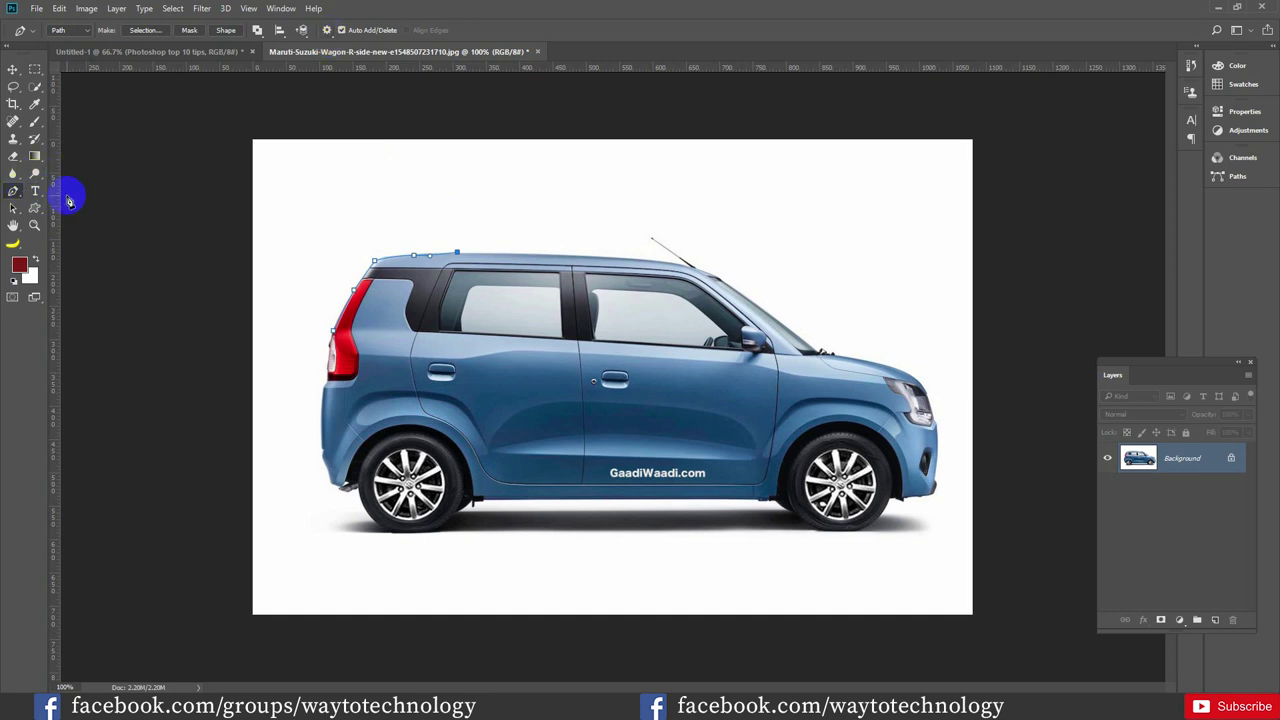
Turn on the Rubber Band path preview and add an anchor further along the roof
{"action": "left_click", "coordinate": [327, 31]}
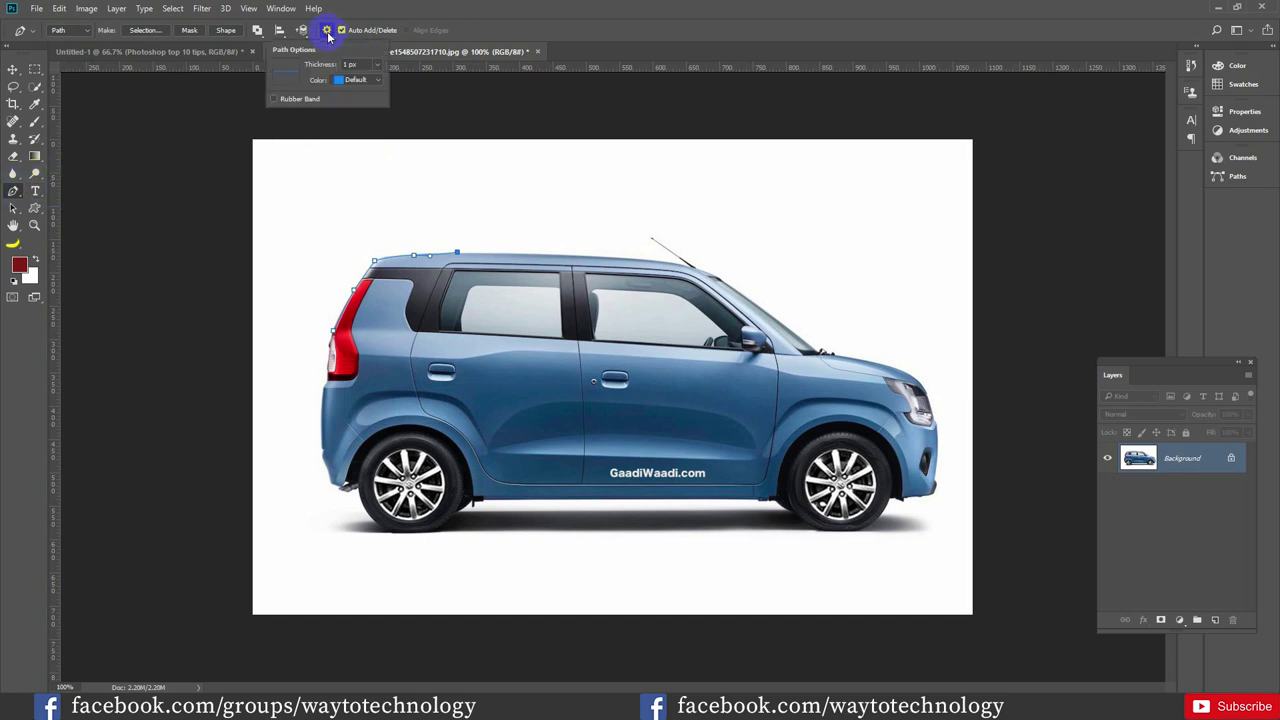
{"action": "left_click", "coordinate": [285, 99]}
{"action": "left_click", "coordinate": [511, 254]}
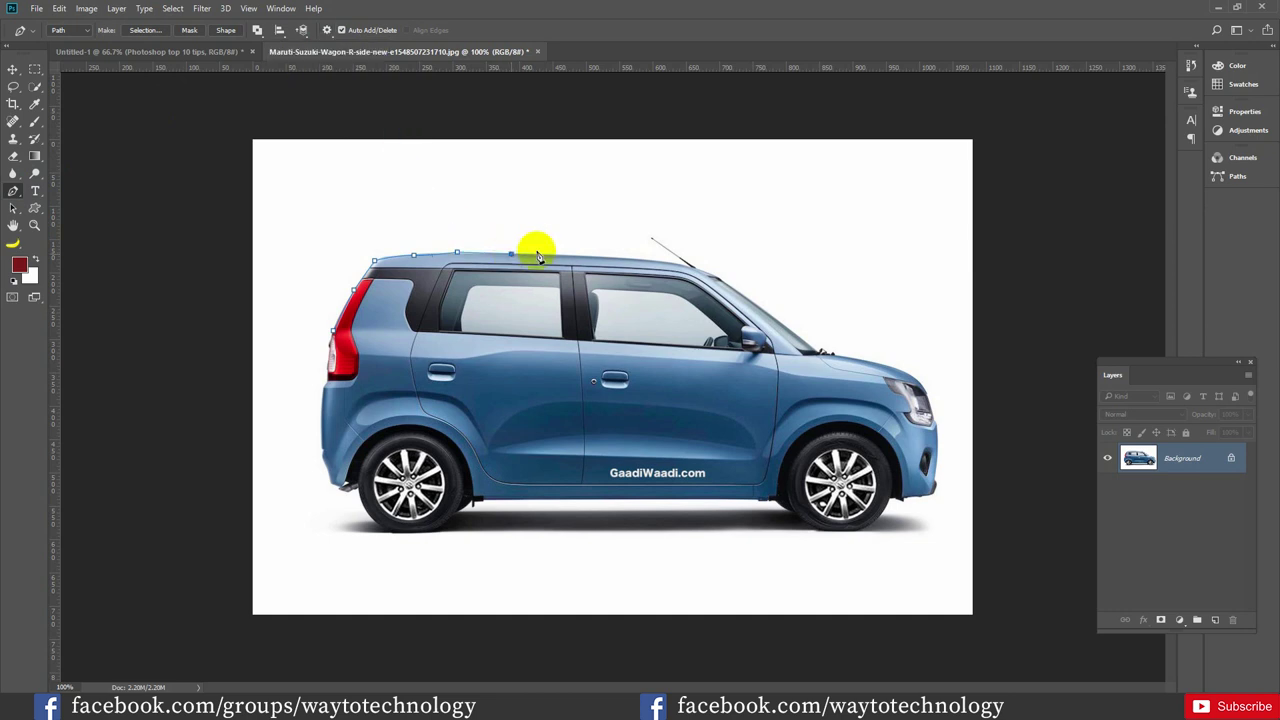
Try path preview thicknesses of 2 px, 3 px and 0.5 px
{"action": "left_click", "coordinate": [327, 31]}
{"action": "left_click", "coordinate": [374, 69]}
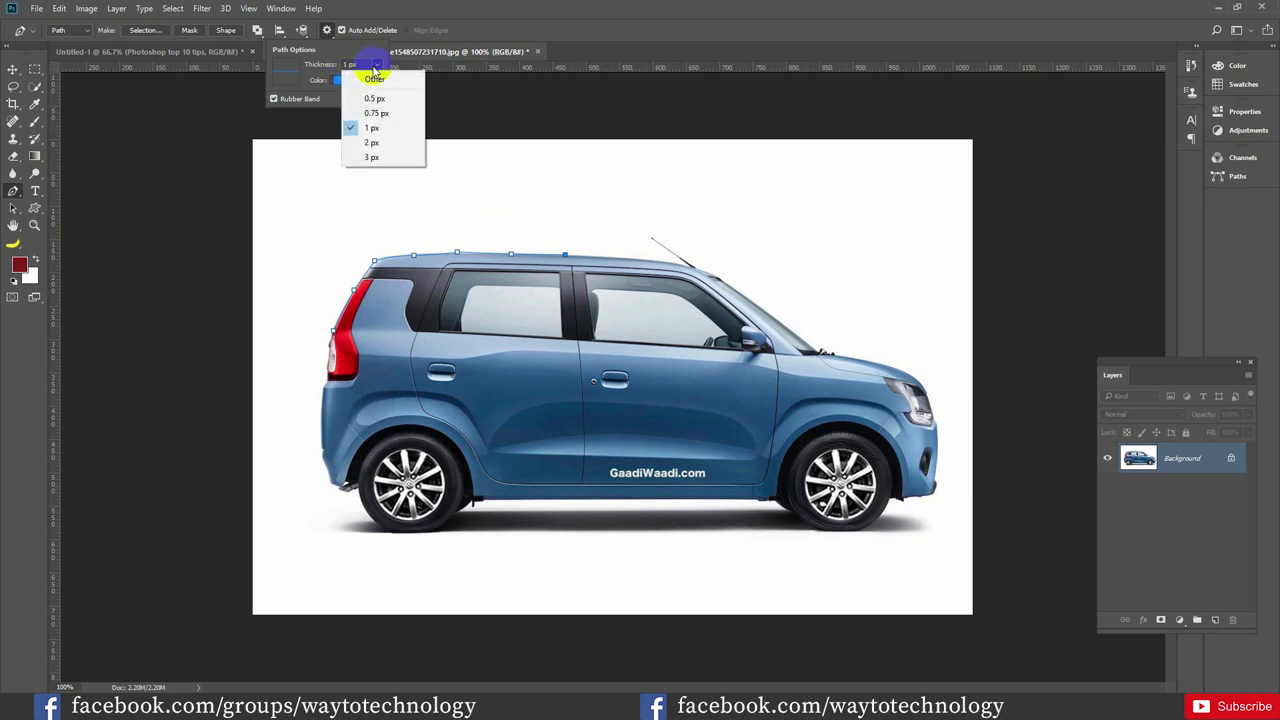
{"action": "left_click", "coordinate": [372, 143]}
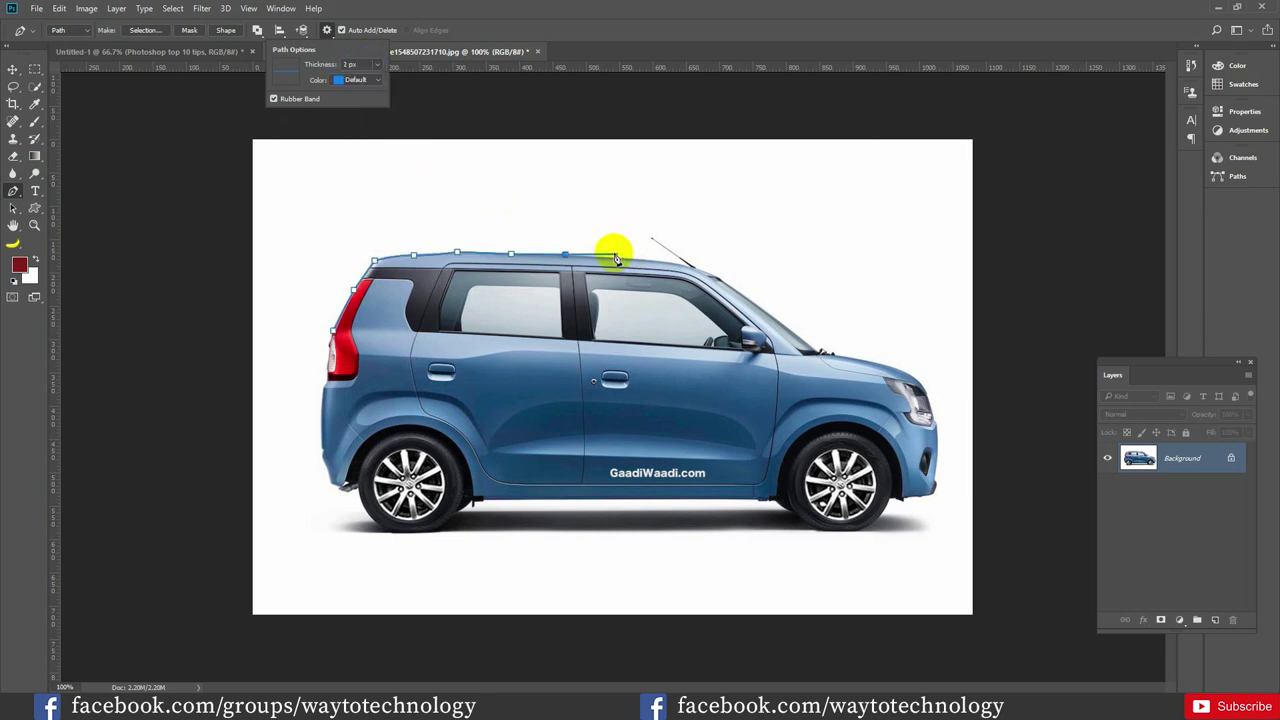
{"action": "left_click", "coordinate": [368, 66]}
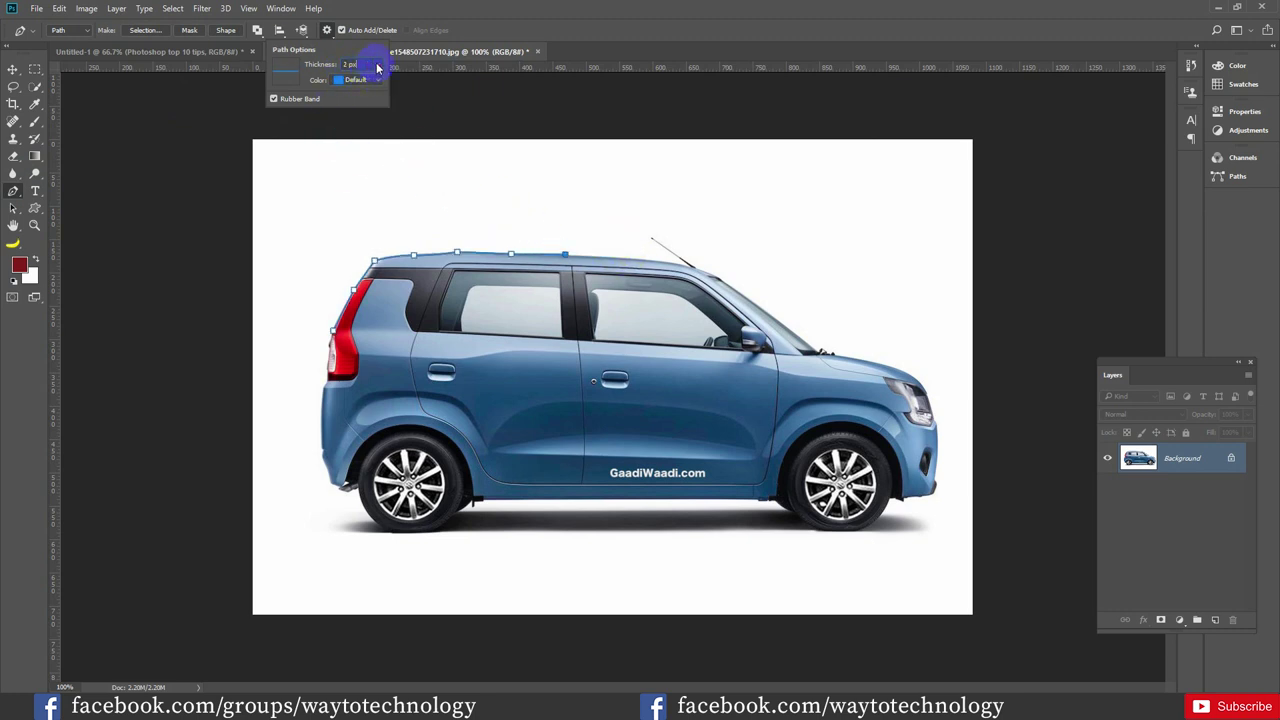
{"action": "left_click", "coordinate": [377, 68]}
{"action": "left_click", "coordinate": [364, 158]}
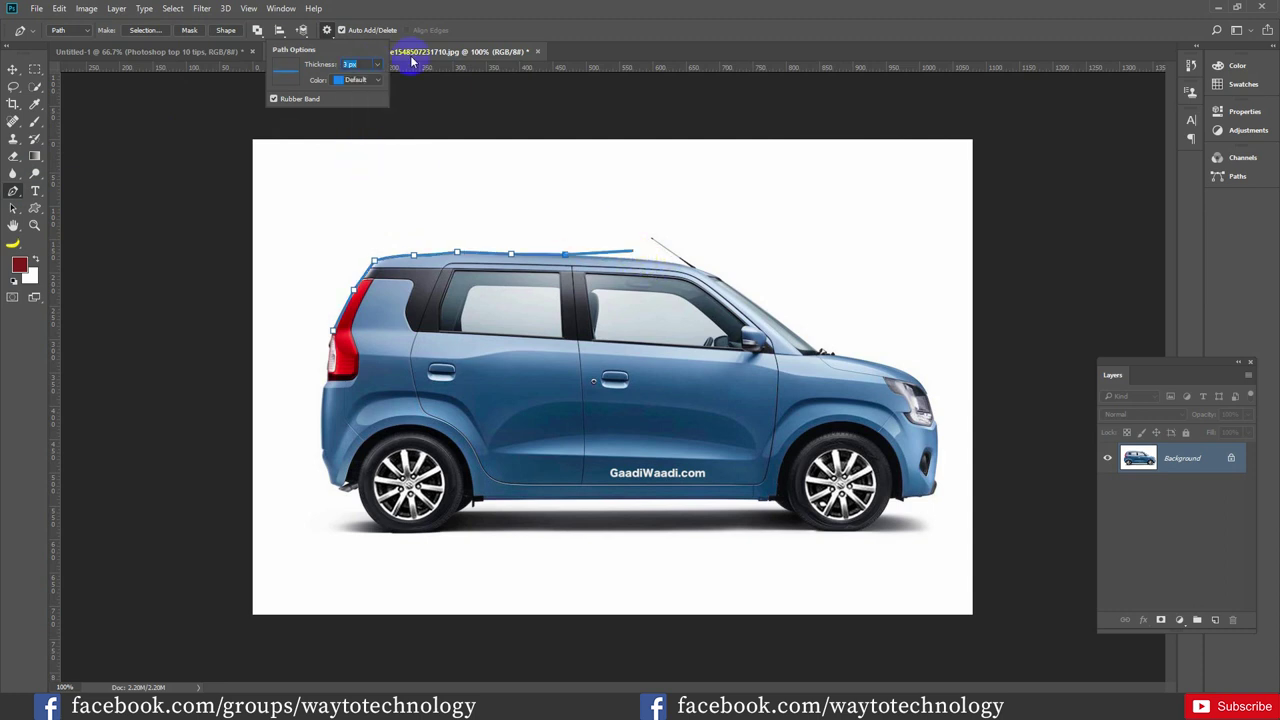
{"action": "left_click", "coordinate": [372, 64]}
{"action": "left_click", "coordinate": [372, 92]}
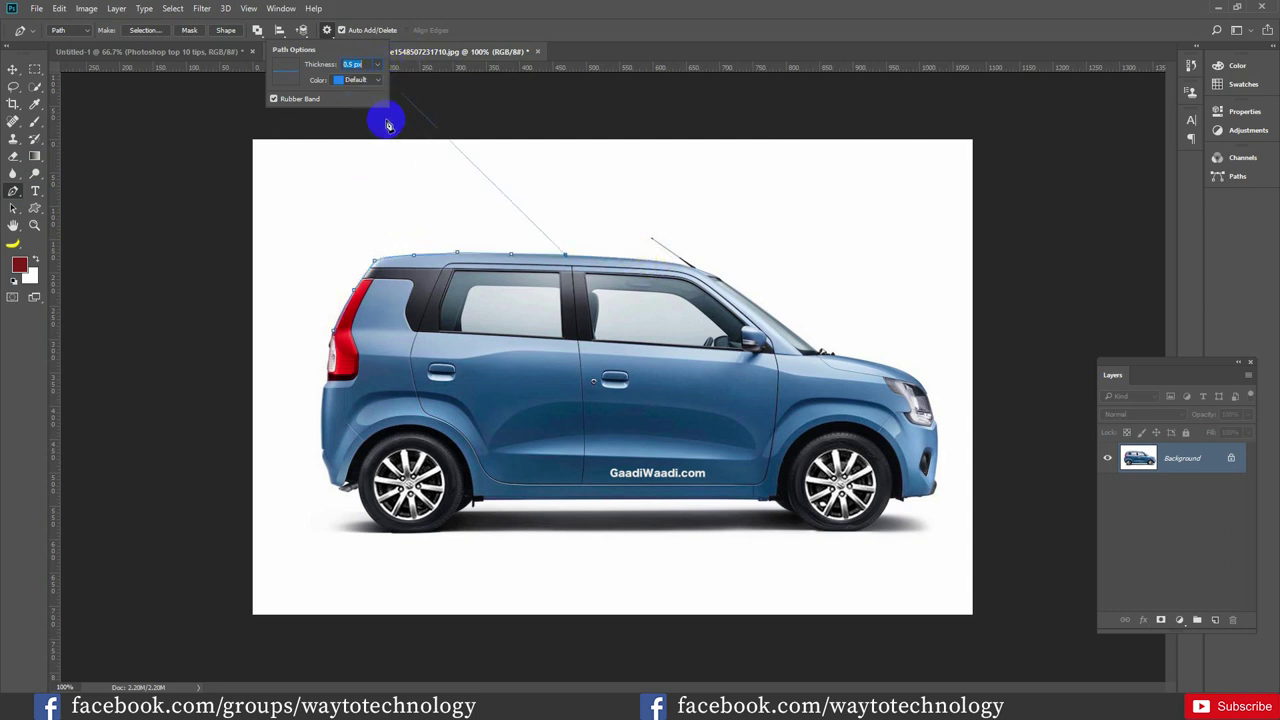
Set the path preview to Green at 1 px thickness and add another roof anchor
{"action": "left_click", "coordinate": [377, 81]}
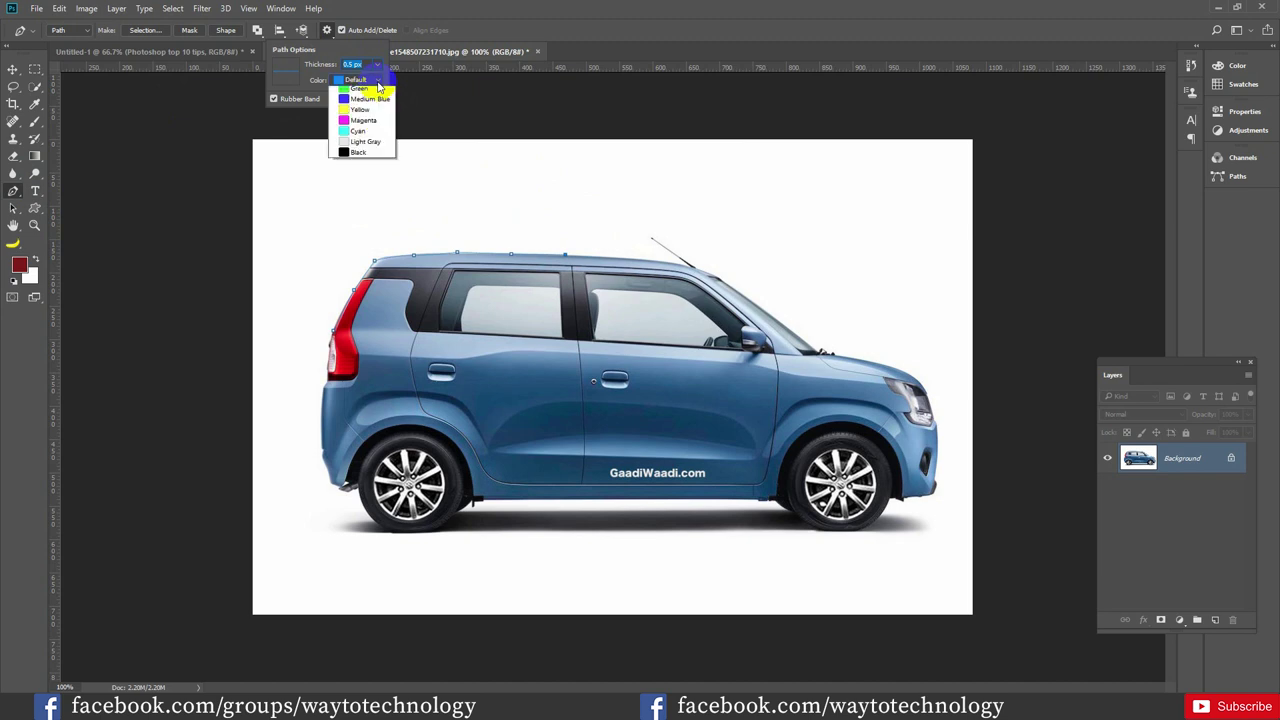
{"action": "left_click", "coordinate": [360, 120]}
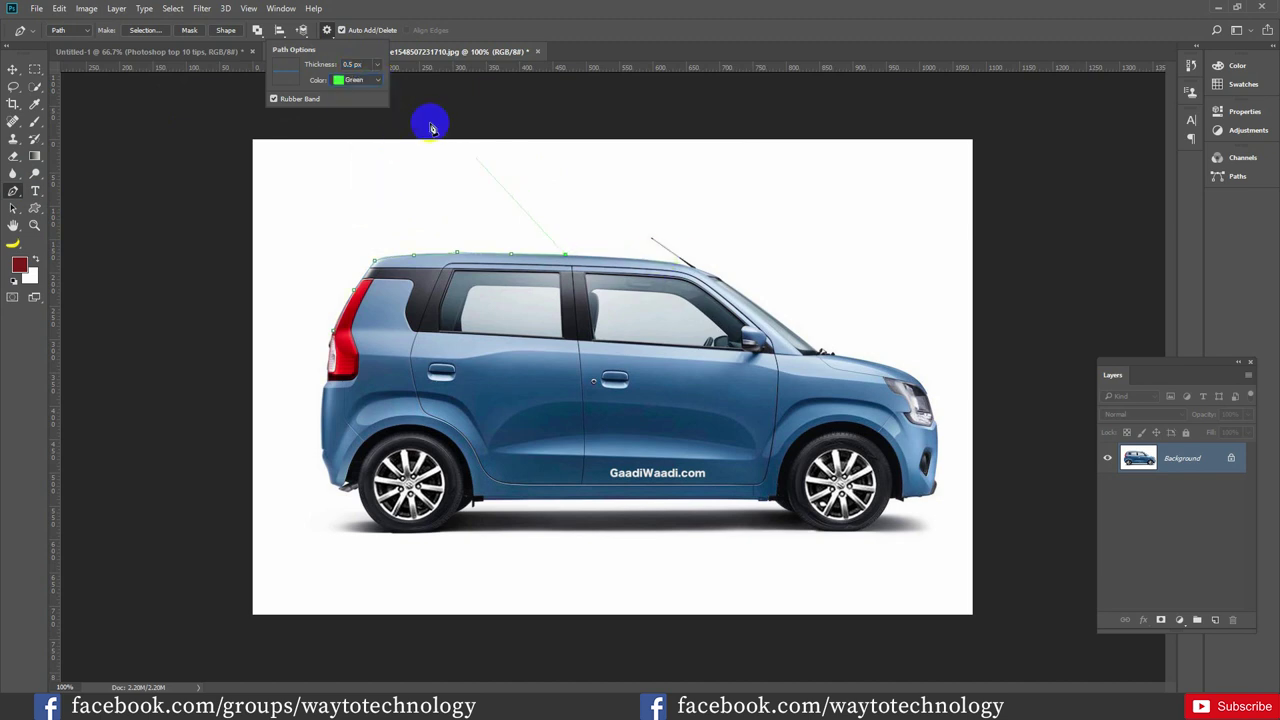
{"action": "left_click", "coordinate": [372, 64]}
{"action": "left_click", "coordinate": [372, 126]}
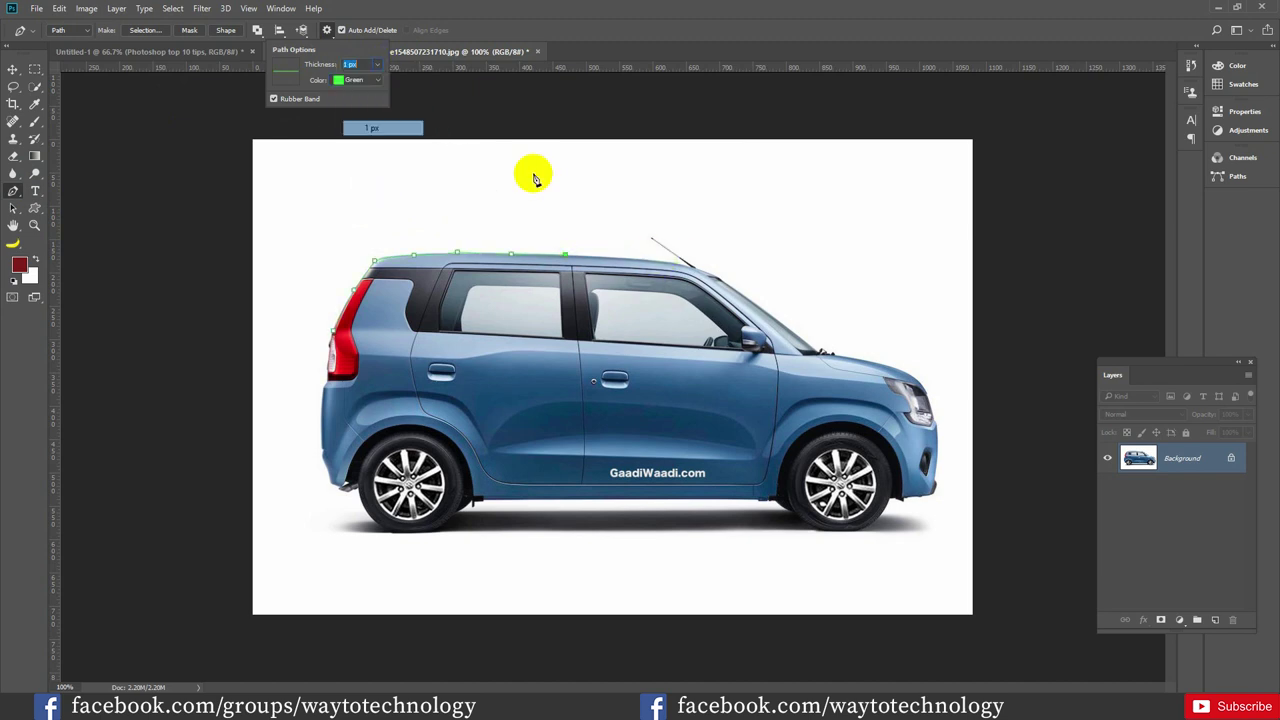
{"action": "left_click", "coordinate": [632, 257]}
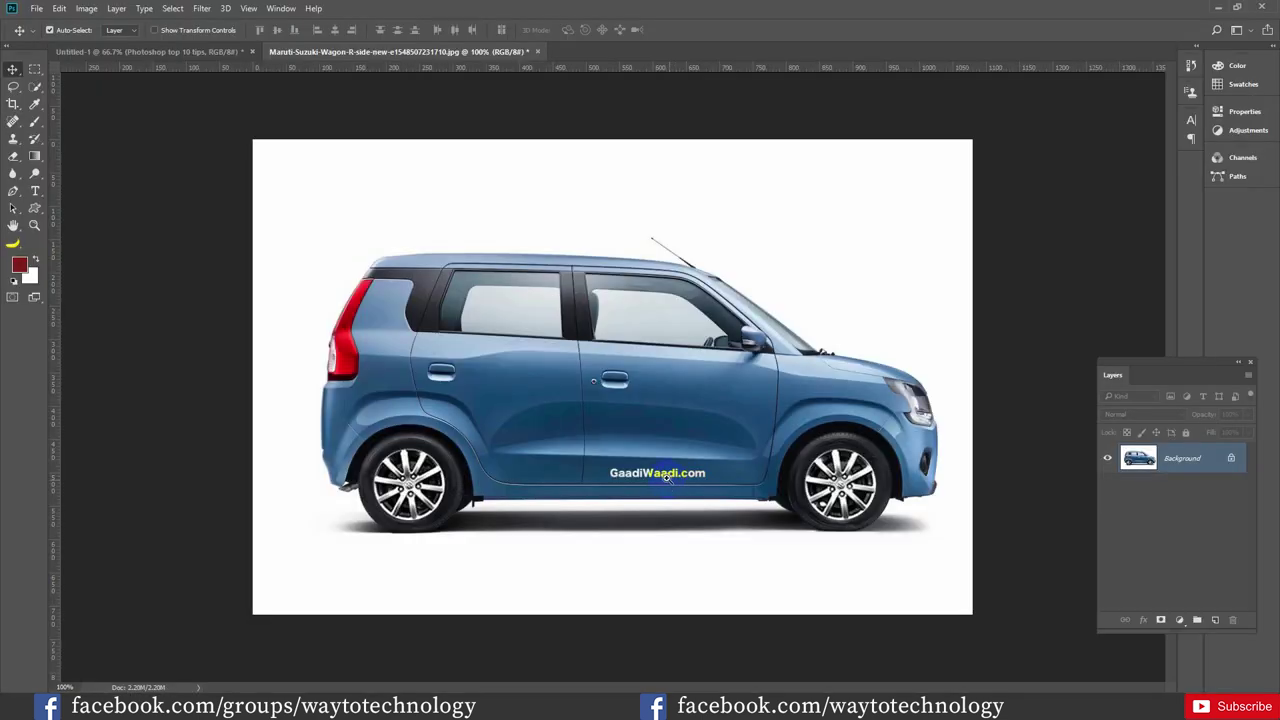
Zoom to pixel level on the GaadiWaadi.com logo, fit the image with Ctrl+0, then zoom into the door
{"action": "key", "text": "z"}
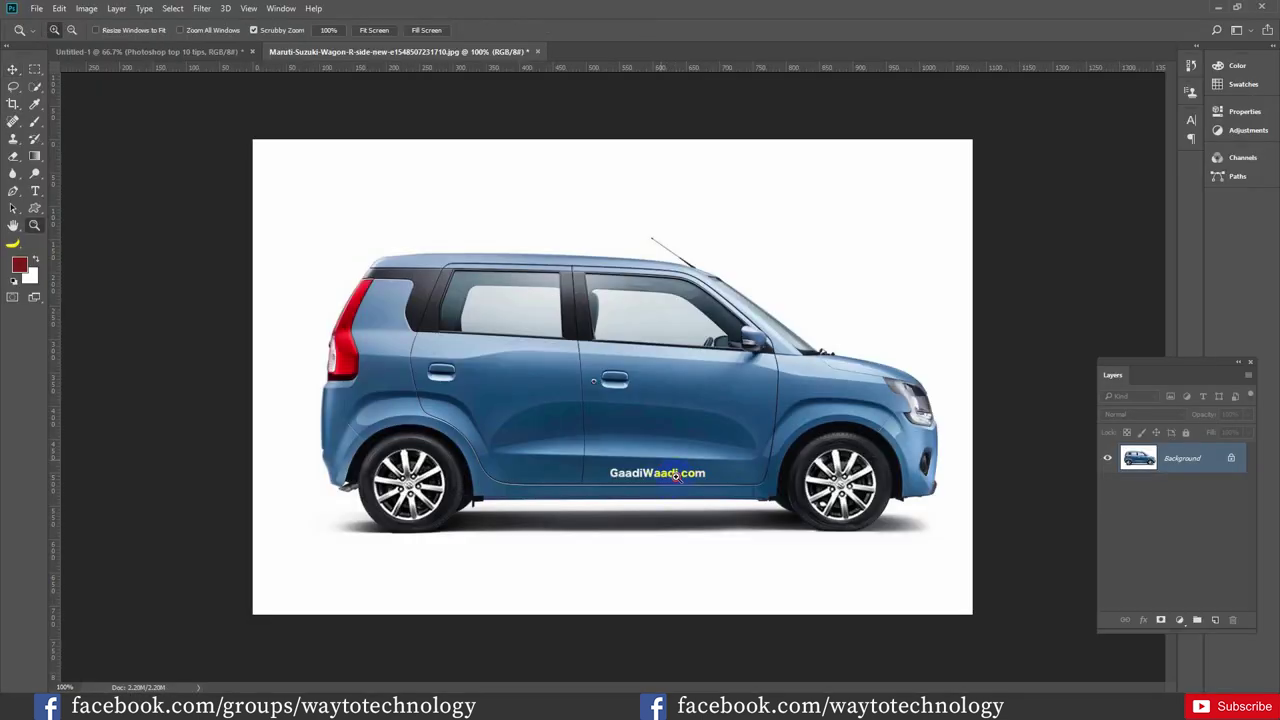
{"action": "left_click_drag", "start_coordinate": [606, 474], "coordinate": [748, 527]}
{"action": "left_click", "coordinate": [740, 525]}
{"action": "left_click", "coordinate": [751, 414]}
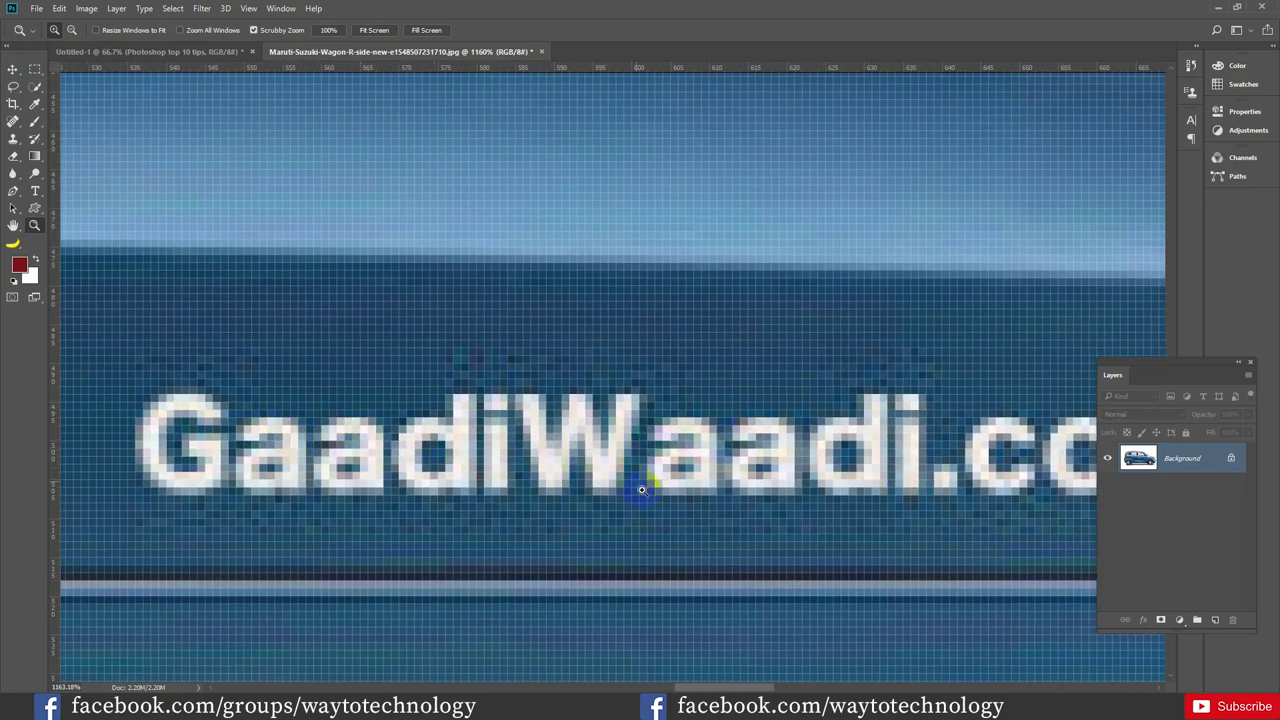
{"action": "left_click_drag", "start_coordinate": [663, 423], "coordinate": [451, 423]}
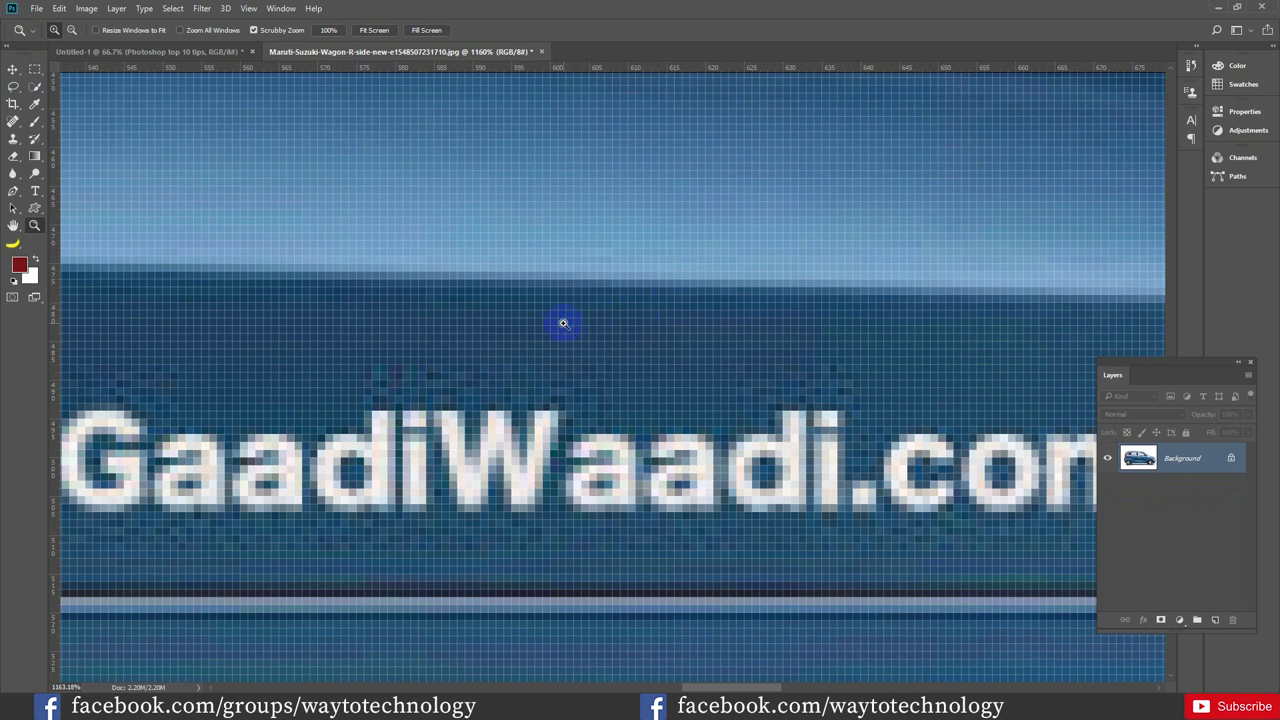
{"action": "key", "text": "ctrl+0"}
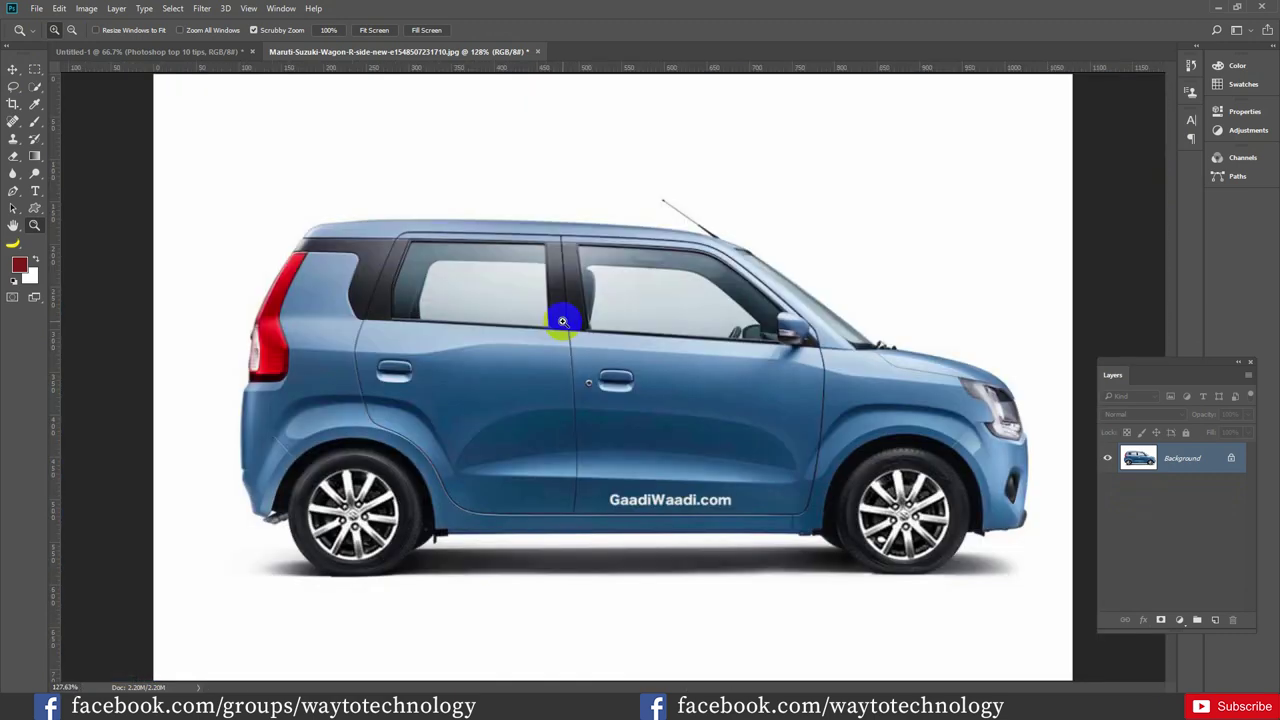
{"action": "left_click_drag", "start_coordinate": [693, 461], "coordinate": [763, 483]}
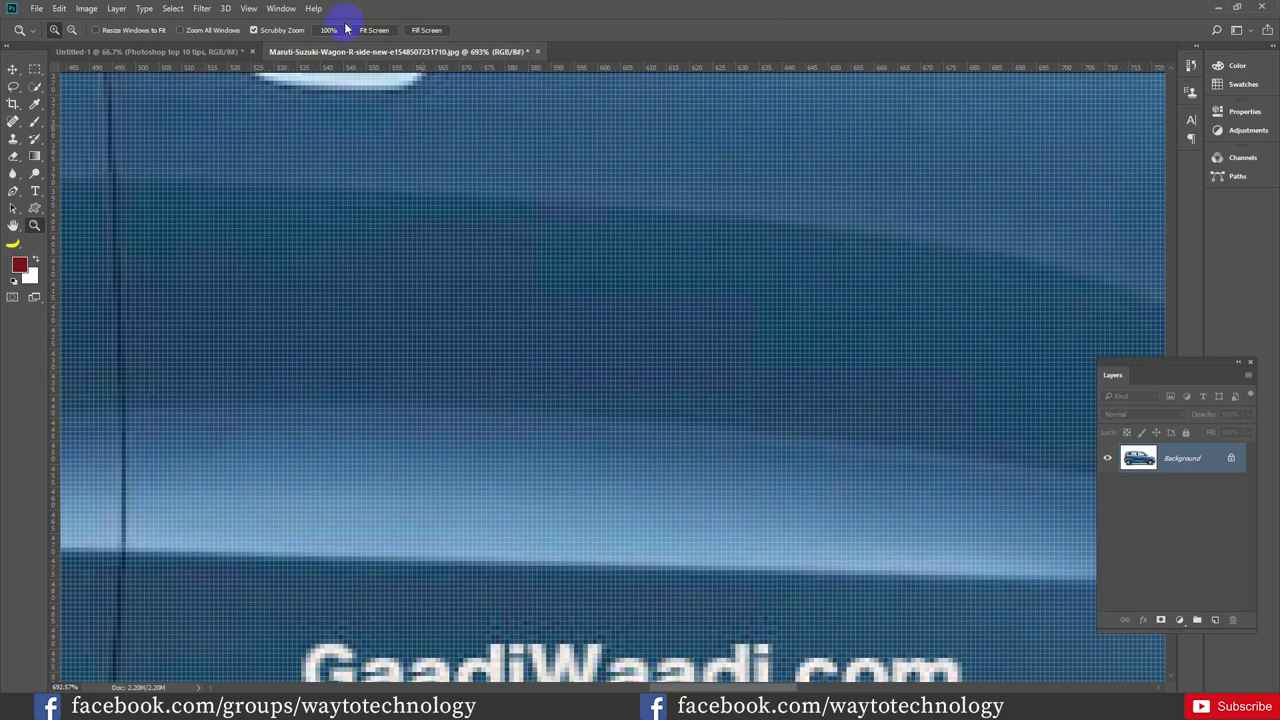
Open a second window of the car image via Window > Arrange > New Window
{"action": "left_click", "coordinate": [281, 9]}
{"action": "mouse_move", "coordinate": [318, 25]}
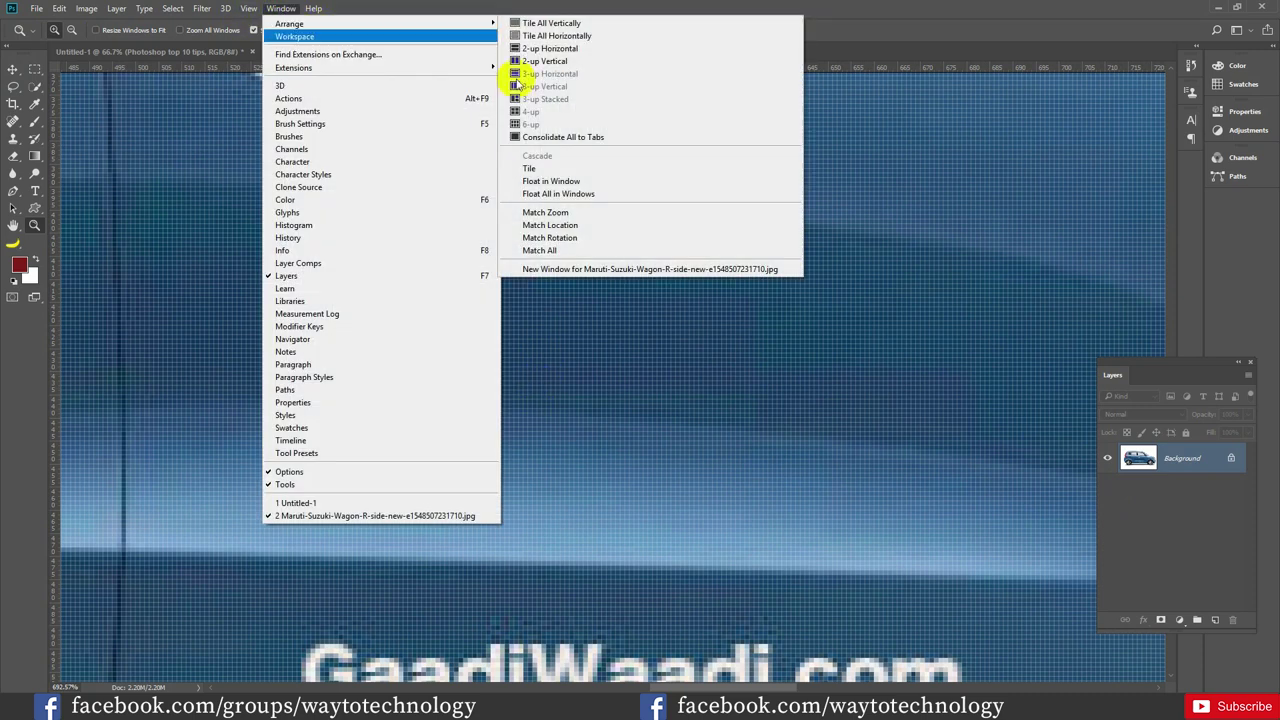
{"action": "left_click", "coordinate": [632, 270]}
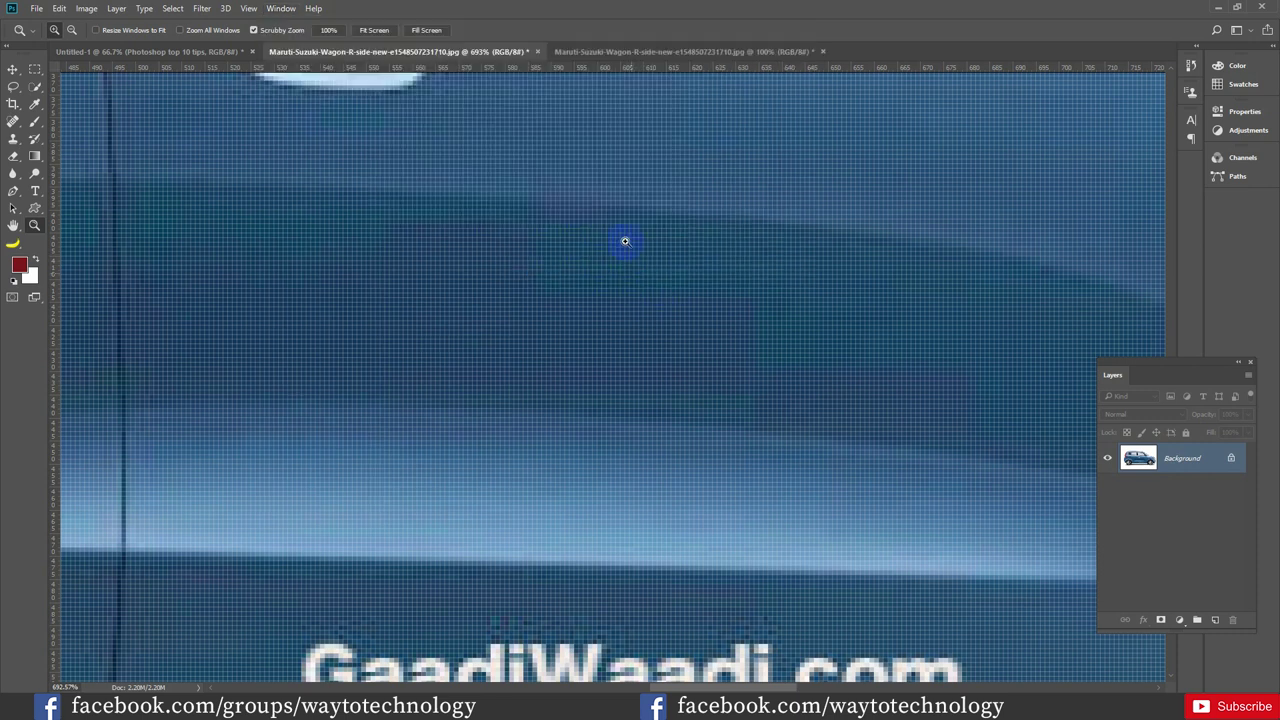
{"action": "left_click", "coordinate": [638, 52]}
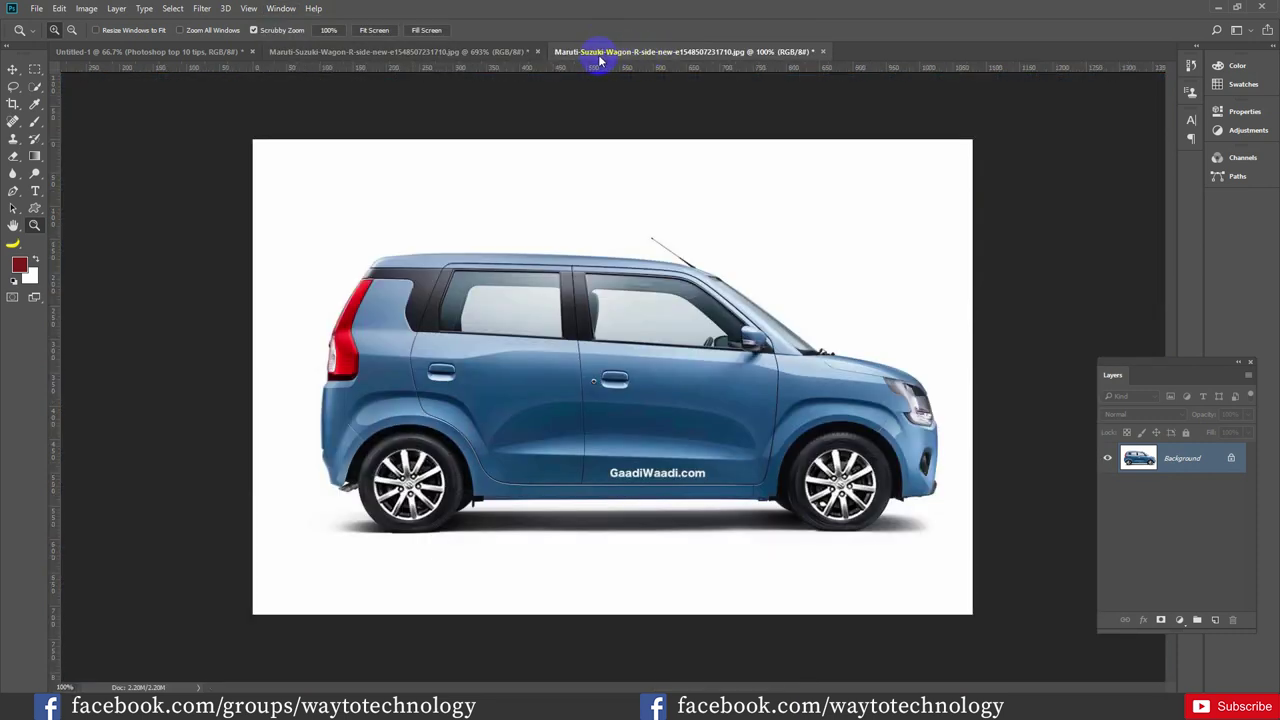
{"action": "left_click", "coordinate": [509, 51]}
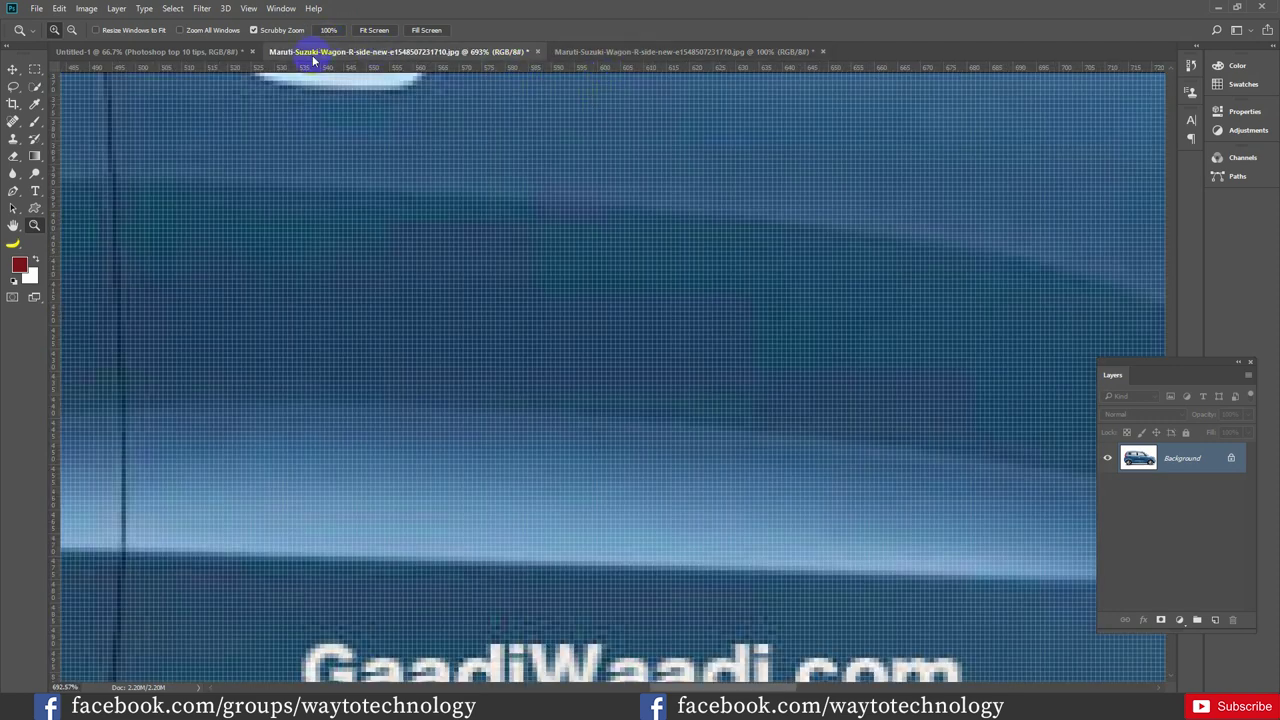
Arrange the two car windows side by side with 2-up Vertical
{"action": "left_click", "coordinate": [281, 9]}
{"action": "mouse_move", "coordinate": [312, 24]}
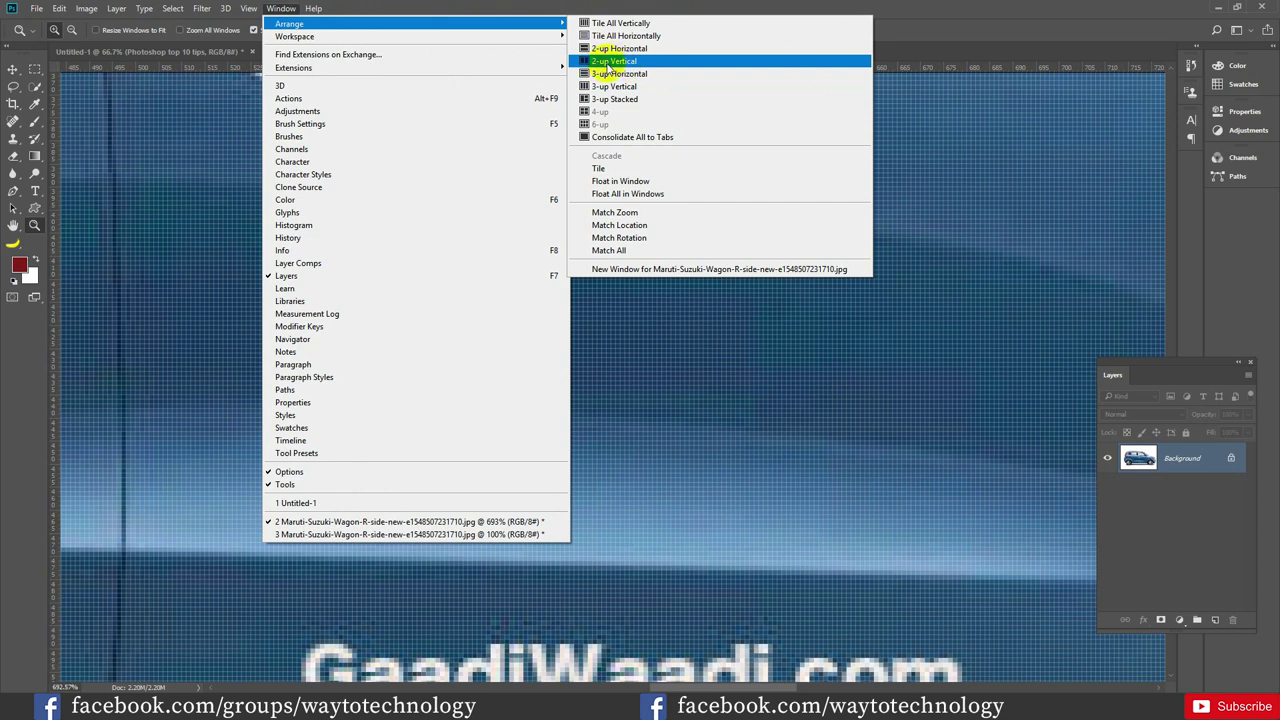
{"action": "left_click", "coordinate": [608, 66]}
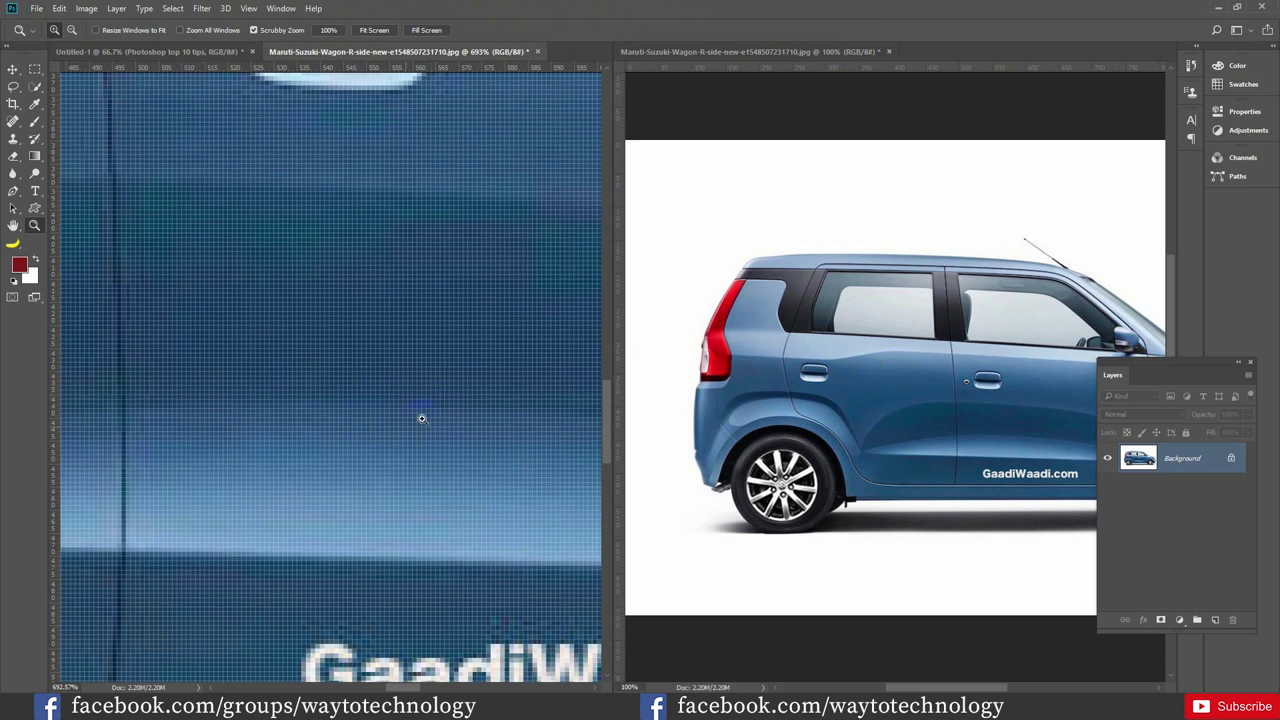
Adjust both views' zoom so the left close-up frames the GaadiWaadi.com logo on the door
{"action": "left_click_drag", "start_coordinate": [421, 418], "coordinate": [418, 412]}
{"action": "left_click_drag", "start_coordinate": [418, 457], "coordinate": [454, 436]}
{"action": "left_click", "coordinate": [834, 416]}
{"action": "left_click_drag", "start_coordinate": [857, 418], "coordinate": [723, 428]}
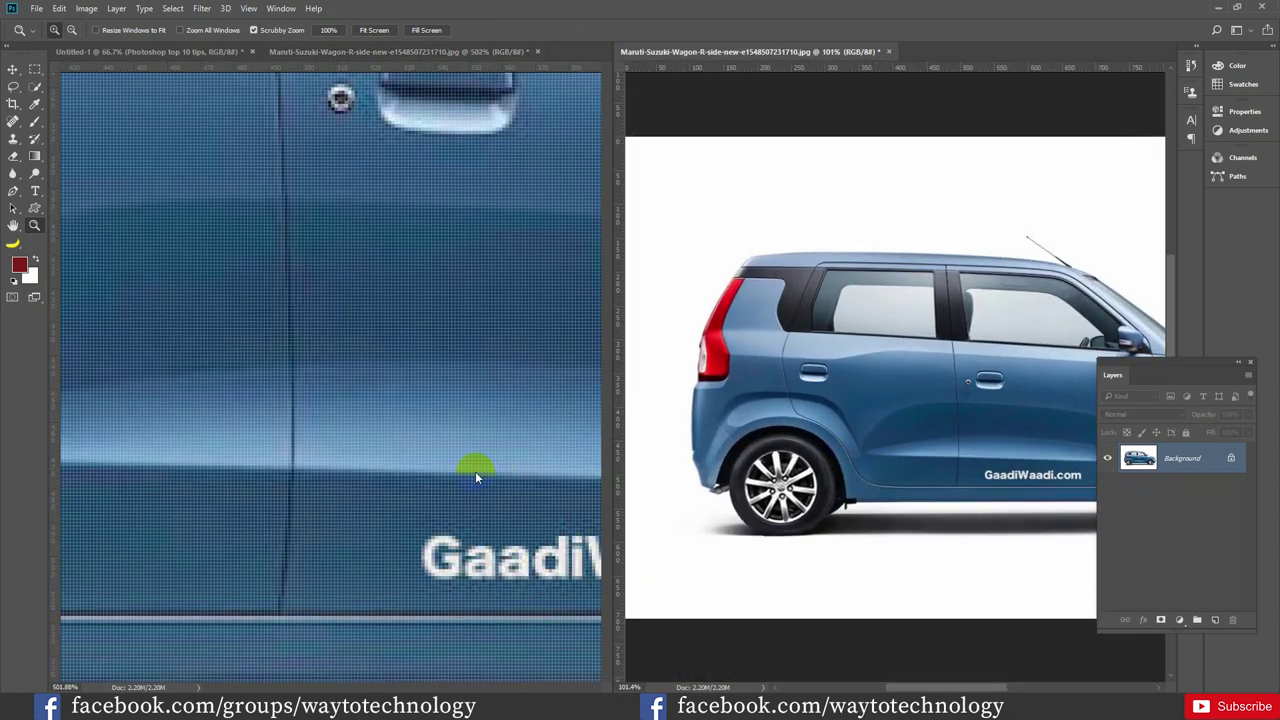
{"action": "left_click", "coordinate": [480, 477]}
{"action": "left_click_drag", "start_coordinate": [480, 477], "coordinate": [326, 472]}
{"action": "left_click", "coordinate": [805, 482]}
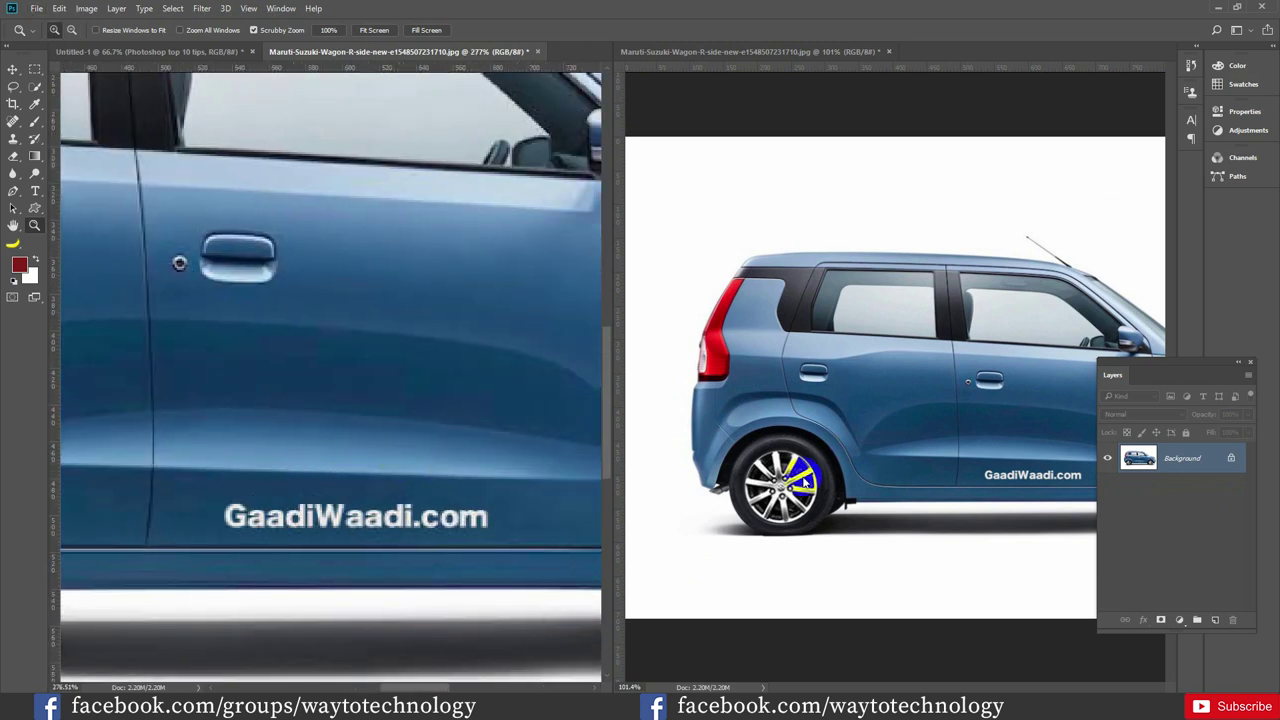
{"action": "left_click", "coordinate": [868, 437]}
{"action": "left_click", "coordinate": [429, 470]}
{"action": "mouse_move", "coordinate": [420, 489]}
{"action": "left_mouse_down"}
{"action": "mouse_move", "coordinate": [449, 497]}
{"action": "mouse_move", "coordinate": [437, 503]}
{"action": "left_mouse_up"}
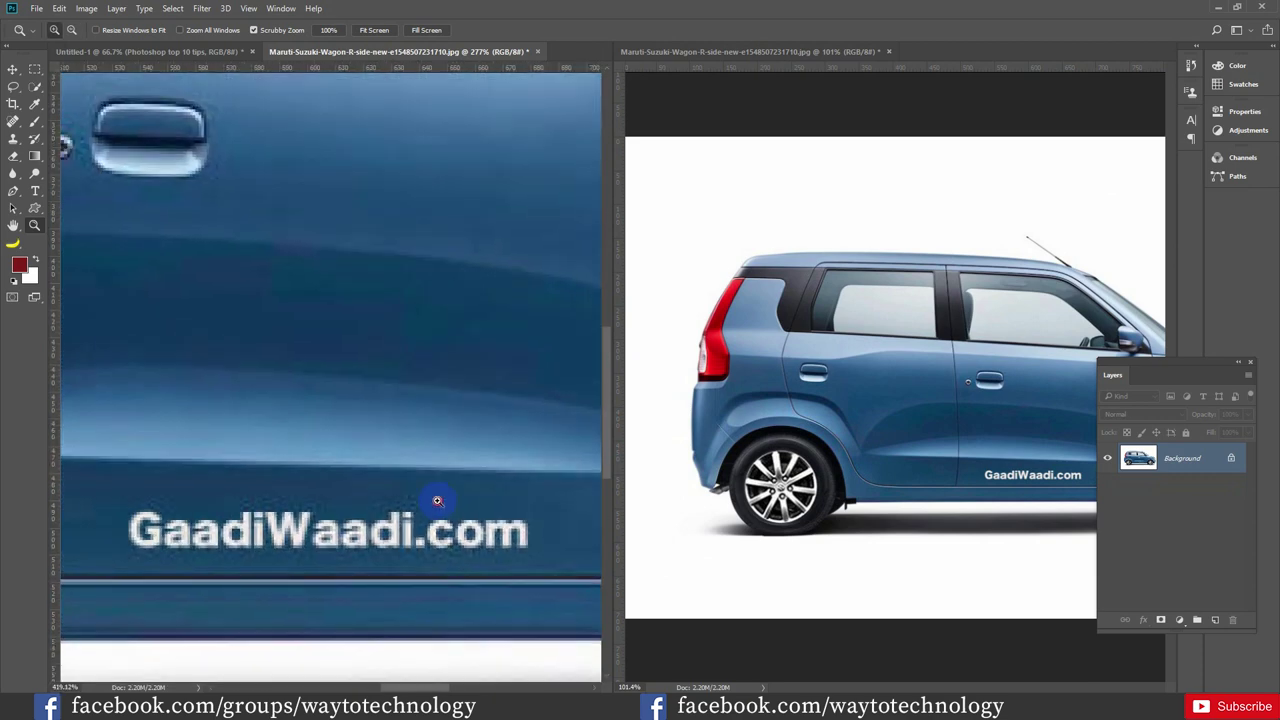
Marquee-select the GaadiWaadi.com logo and remove it with a Content-Aware fill
{"action": "left_click", "coordinate": [34, 70]}
{"action": "left_click_drag", "start_coordinate": [116, 487], "coordinate": [557, 560]}
{"action": "key", "text": "shift+F5"}
{"action": "key", "text": "Return"}
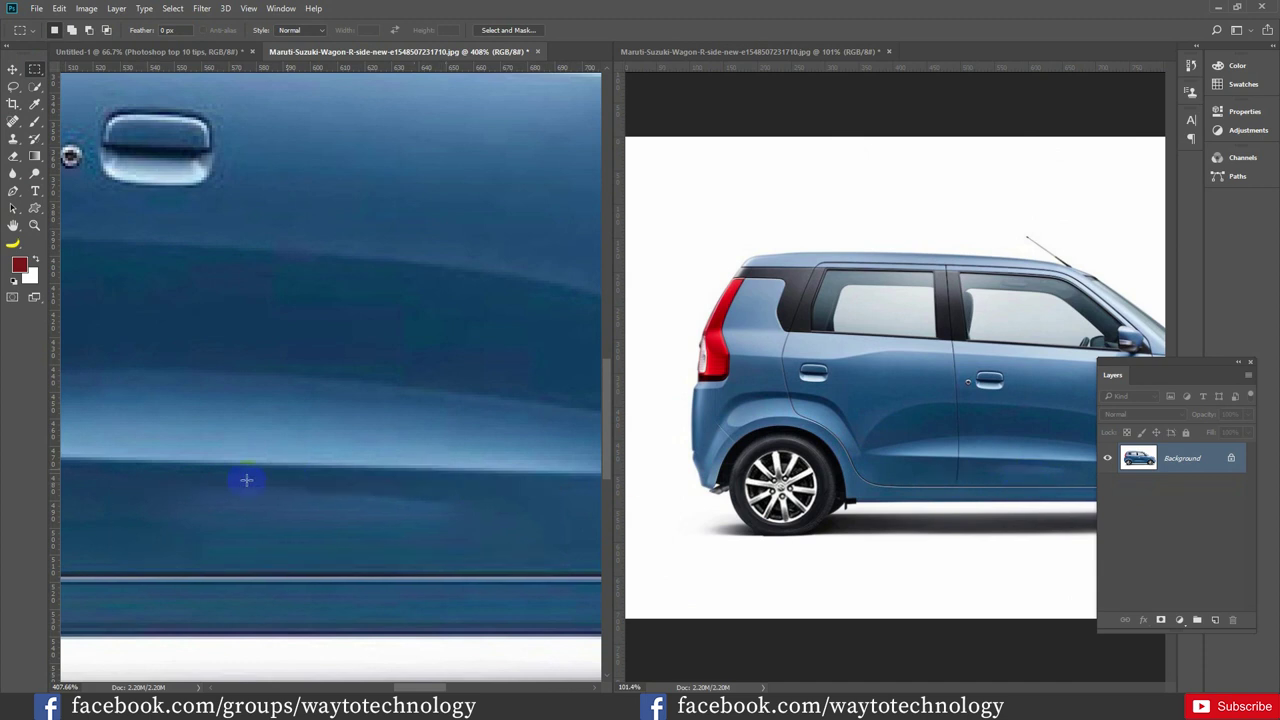
Content-Aware fill the leftover blotches on the door and deselect
{"action": "left_click_drag", "start_coordinate": [158, 483], "coordinate": [493, 557]}
{"action": "left_click_drag", "start_coordinate": [207, 474], "coordinate": [435, 535]}
{"action": "key", "text": "shift+F5"}
{"action": "key", "text": "Return"}
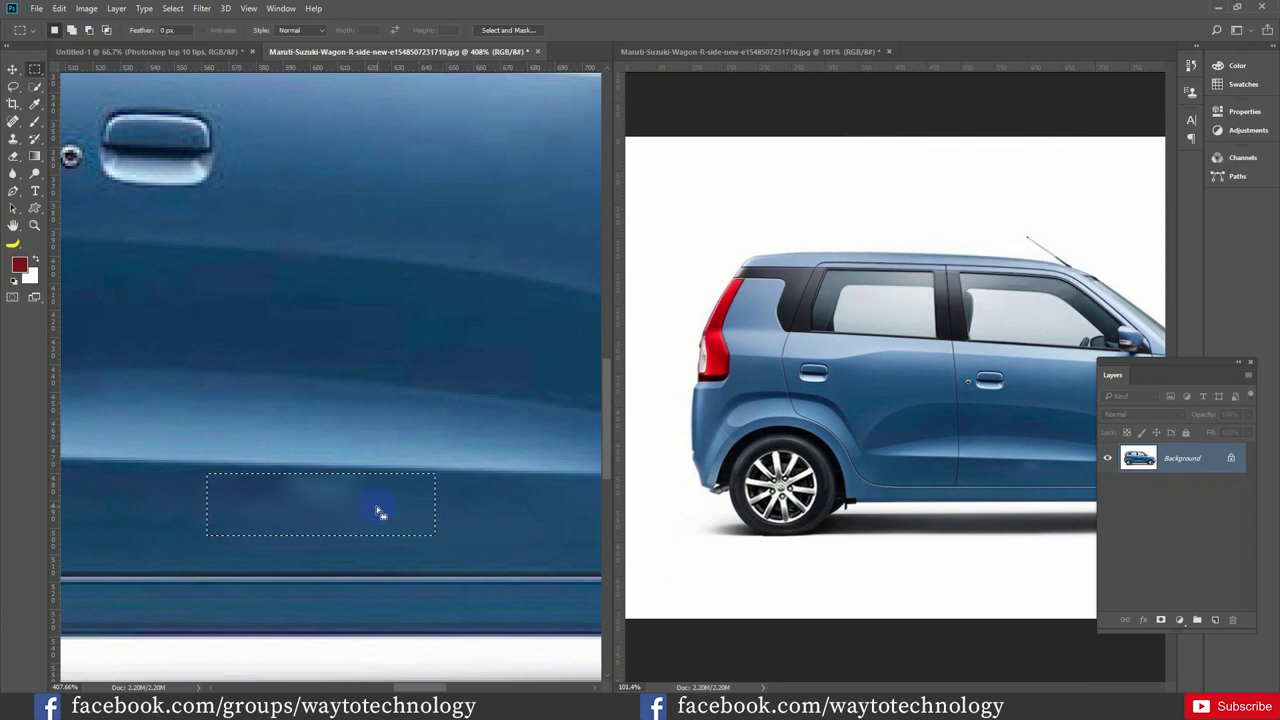
{"action": "key", "text": "ctrl+d"}
{"action": "left_click_drag", "start_coordinate": [263, 443], "coordinate": [397, 515]}
{"action": "key", "text": "shift+F5"}
{"action": "key", "text": "Return"}
{"action": "key", "text": "ctrl+d"}
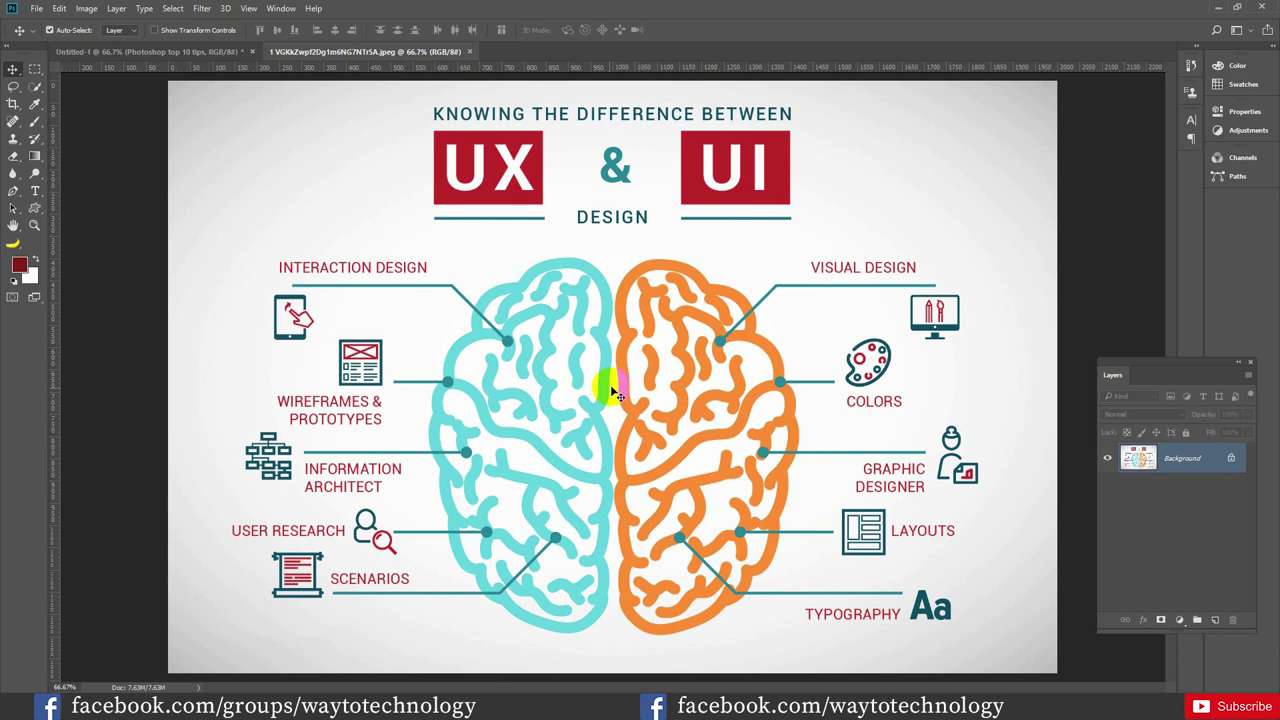
Remove the horizontal guide and add a 15-column New Guide Layout to the infographic
{"action": "left_click_drag", "start_coordinate": [622, 341], "coordinate": [646, 60]}
{"action": "left_click", "coordinate": [248, 9]}
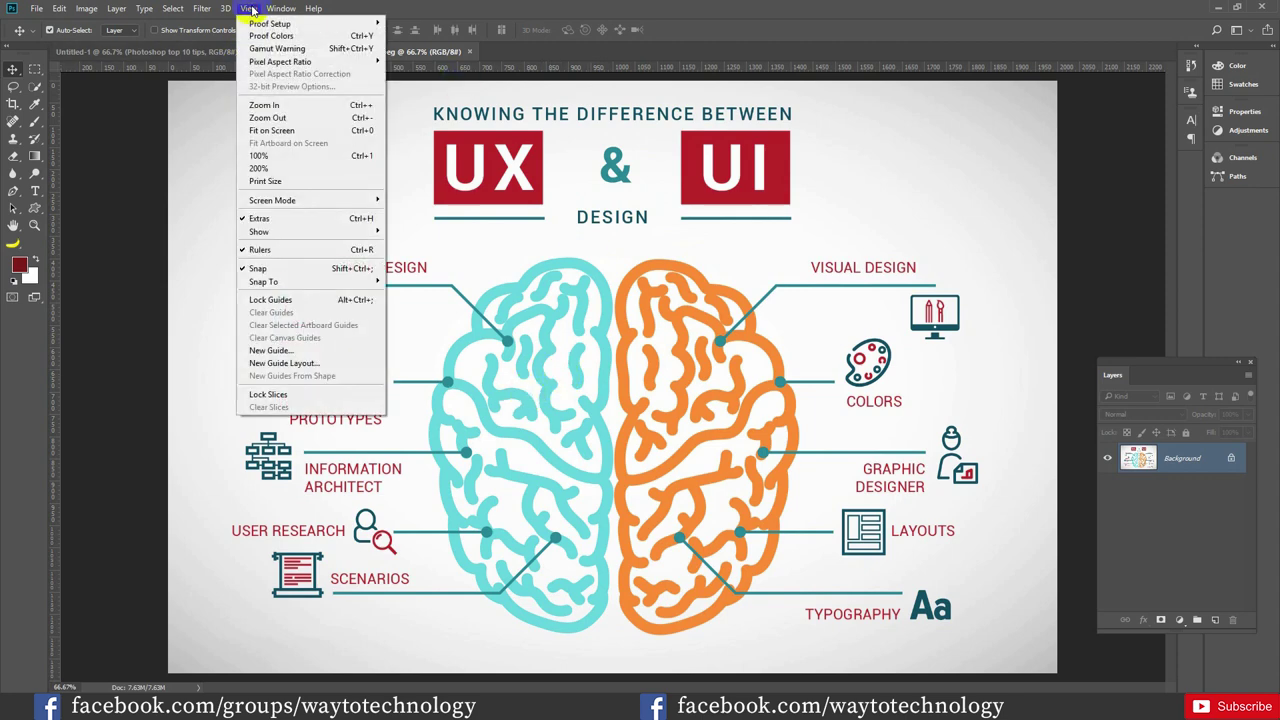
{"action": "left_click", "coordinate": [290, 363]}
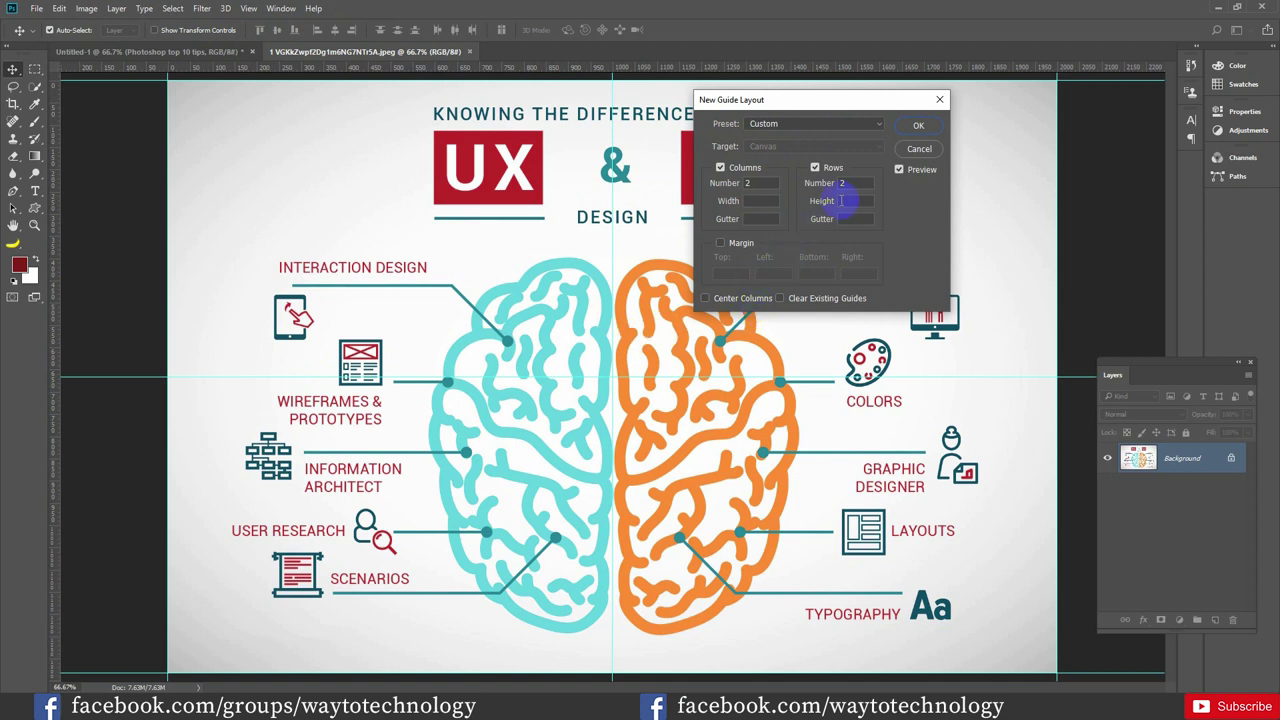
{"action": "left_click_drag", "start_coordinate": [766, 103], "coordinate": [938, 102]}
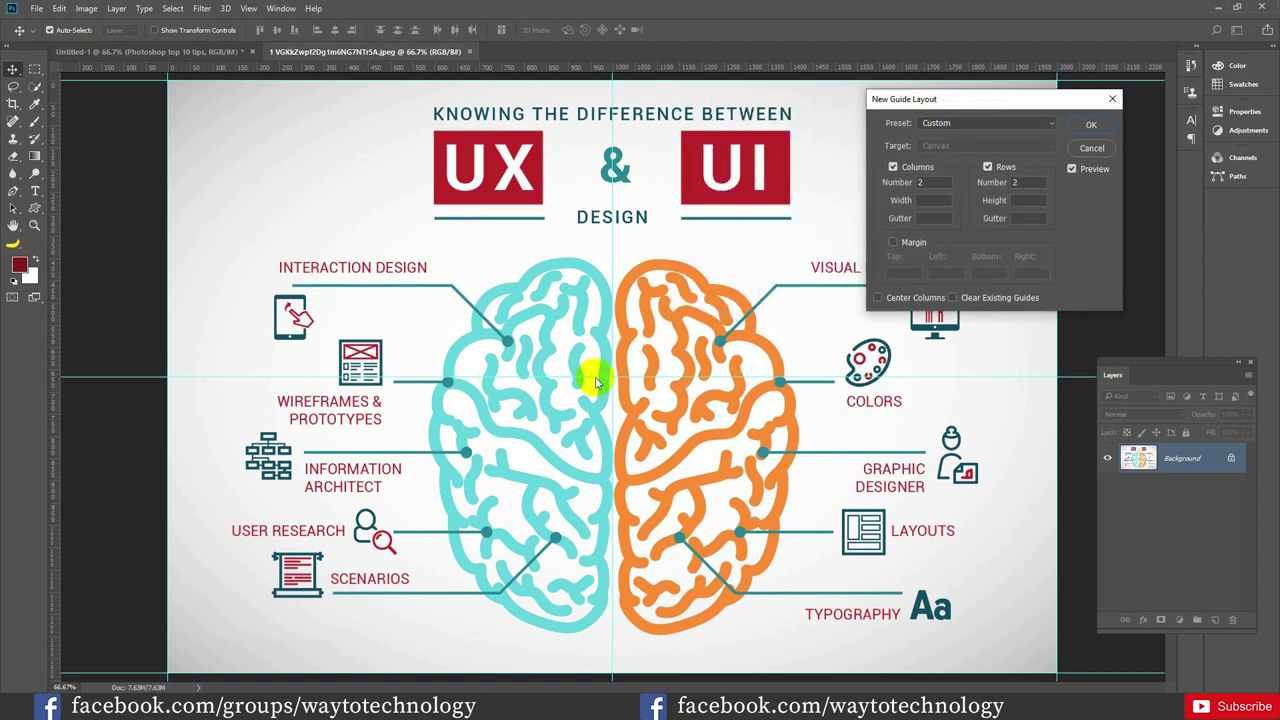
{"action": "double_click", "coordinate": [928, 182]}
{"action": "left_click", "coordinate": [1004, 169]}
{"action": "left_click", "coordinate": [1017, 183]}
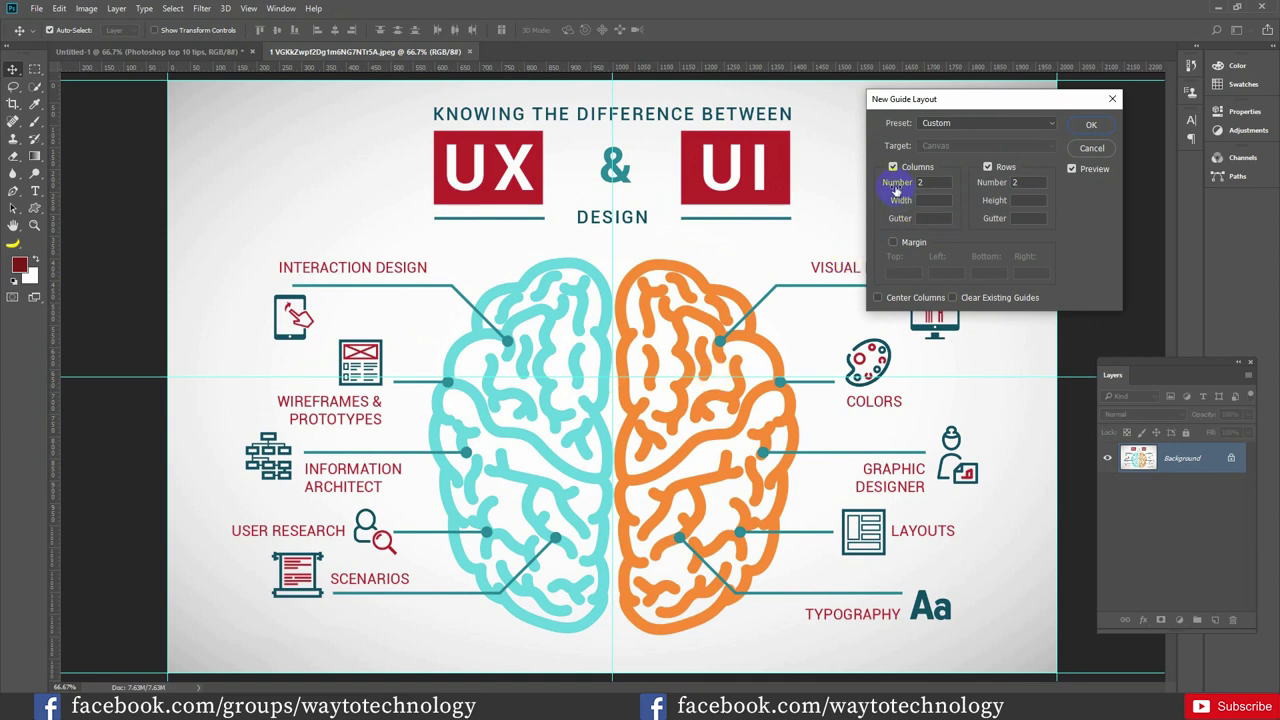
{"action": "left_click_drag", "start_coordinate": [895, 186], "coordinate": [901, 188]}
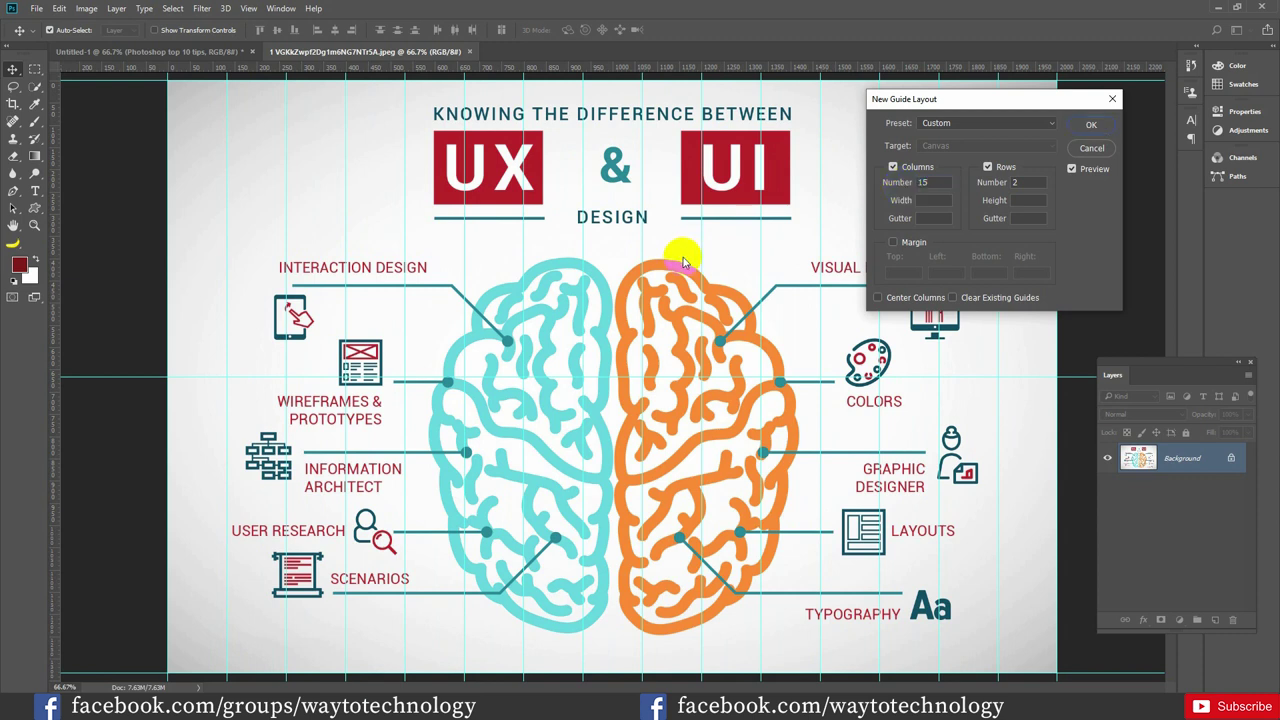
{"action": "key", "text": "Return"}
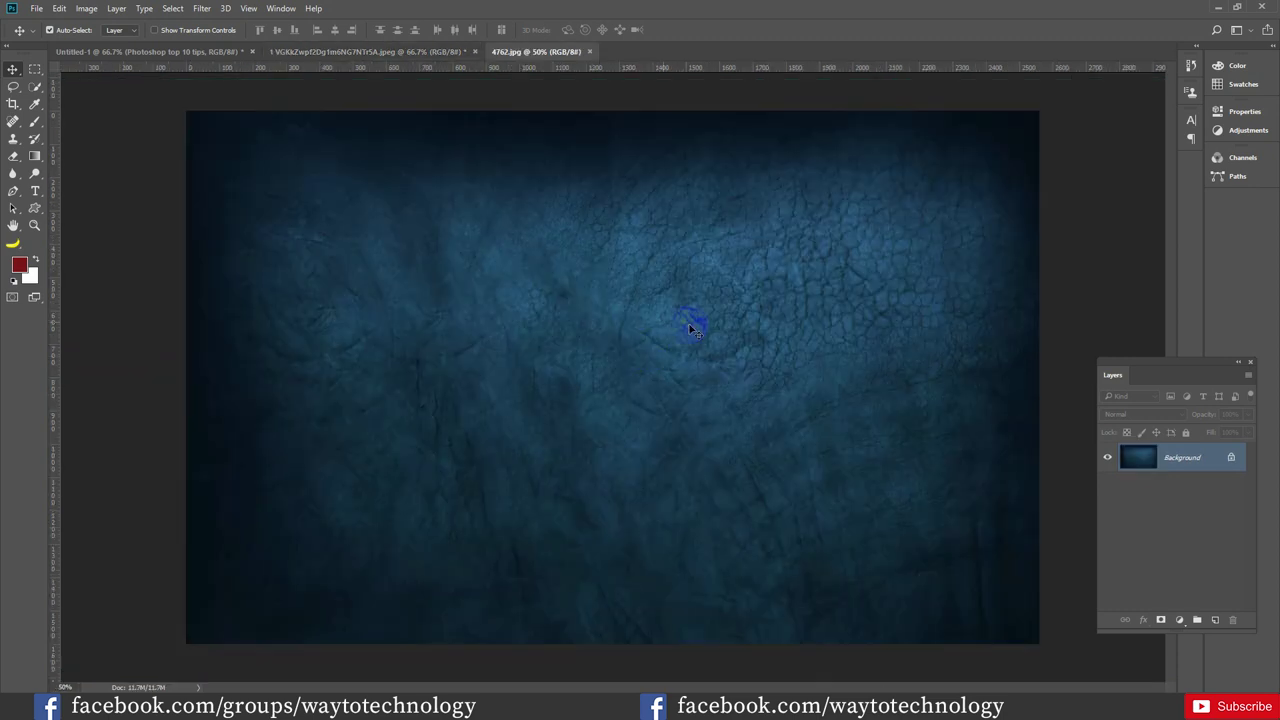
On the texture, try 12 columns and 11 rows, then the 8, 12 and 16 Column presets, returning to Default
{"action": "left_click", "coordinate": [247, 10]}
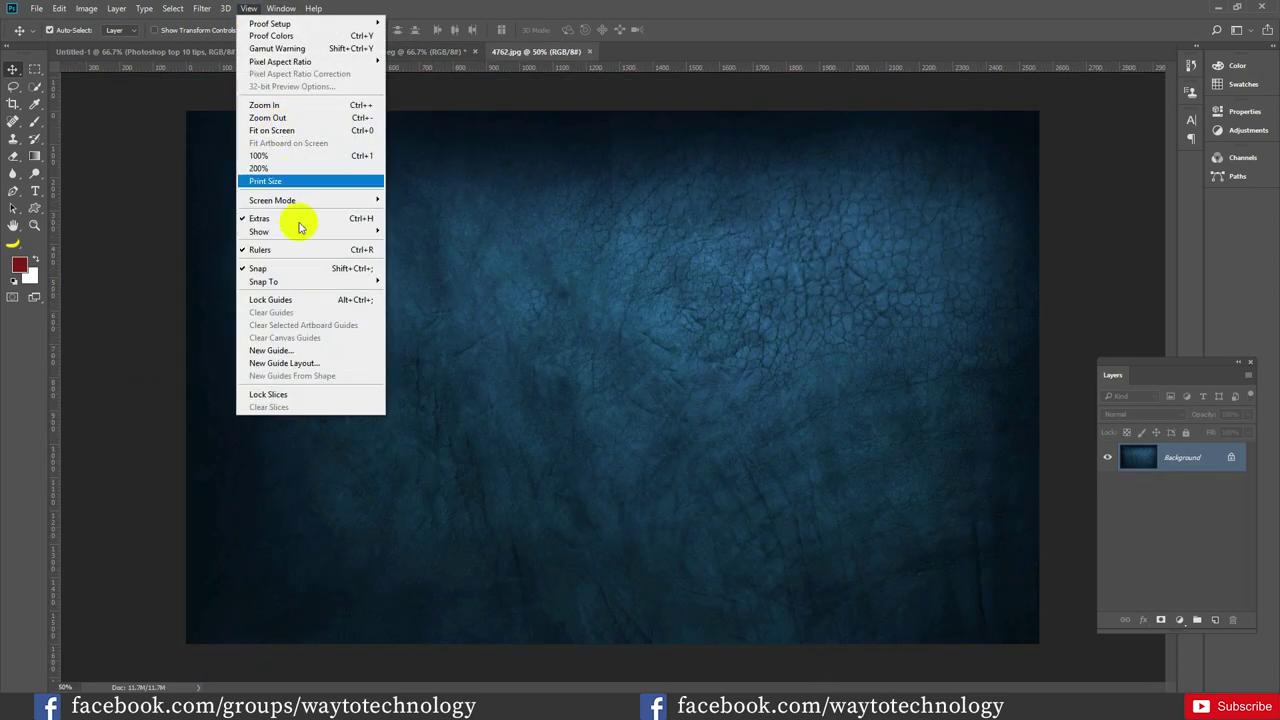
{"action": "left_click", "coordinate": [330, 352]}
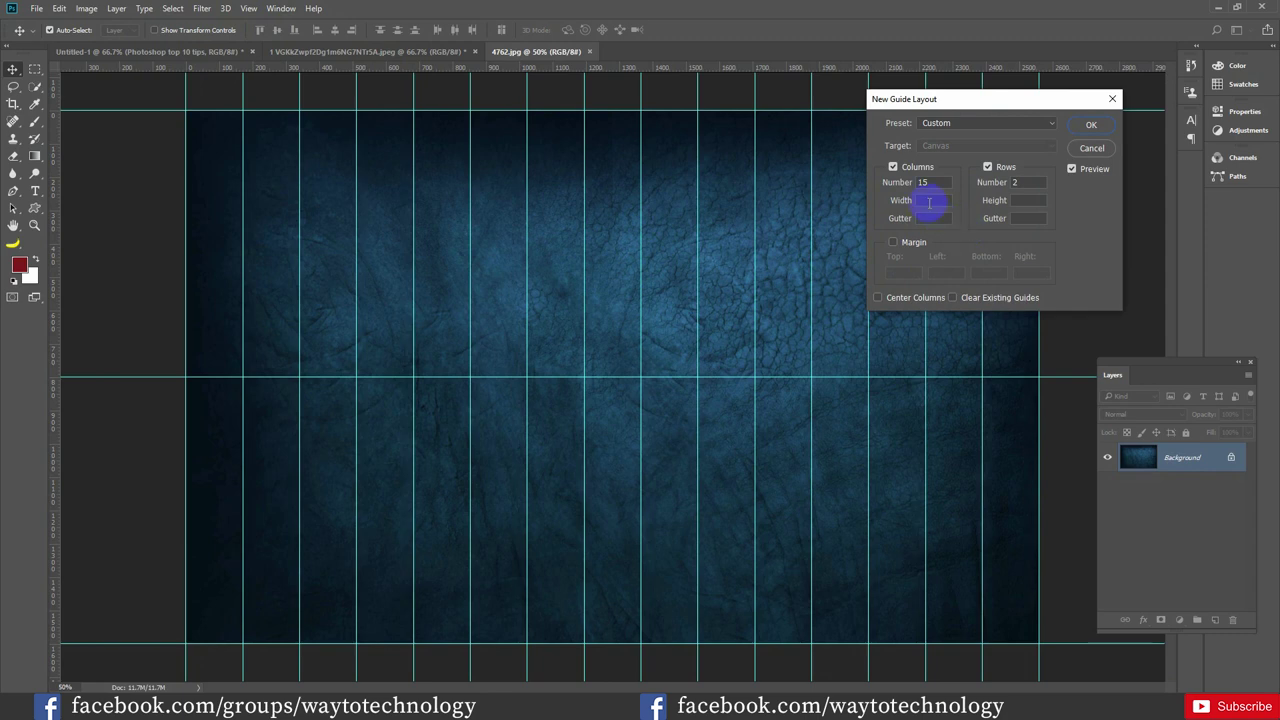
{"action": "left_click_drag", "start_coordinate": [893, 182], "coordinate": [891, 180]}
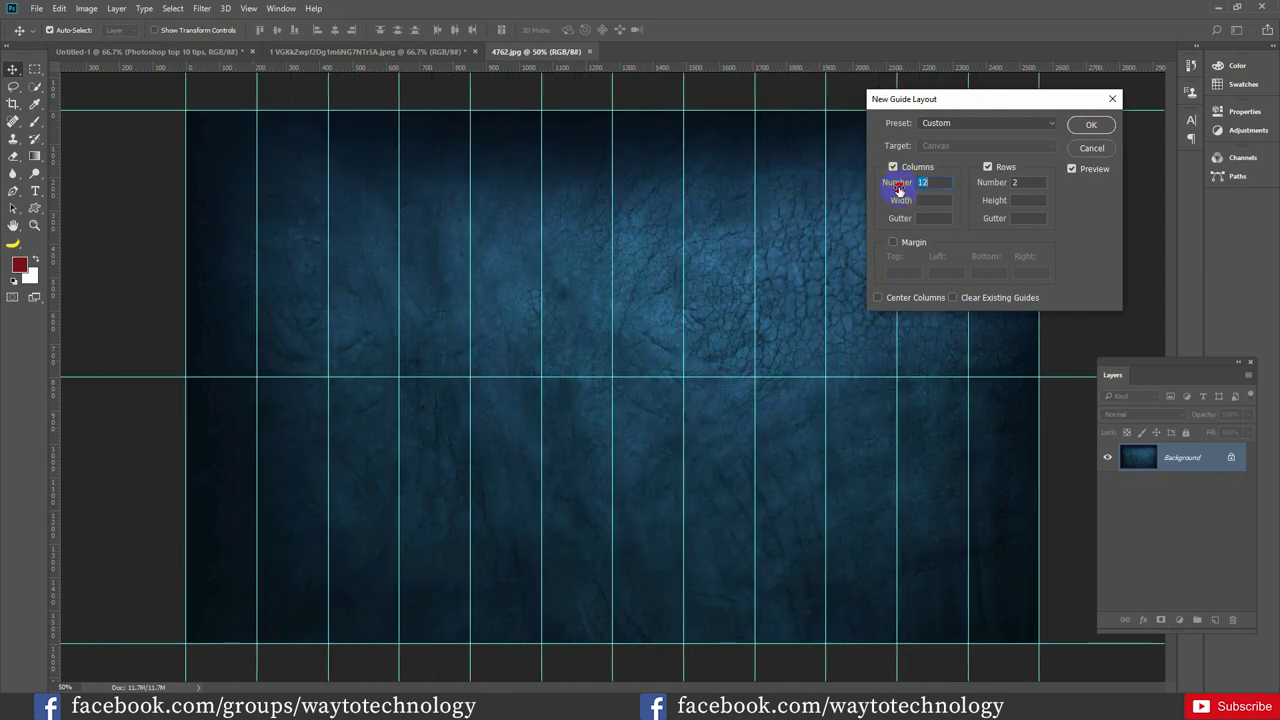
{"action": "left_click_drag", "start_coordinate": [980, 186], "coordinate": [986, 187]}
{"action": "left_click", "coordinate": [1028, 200]}
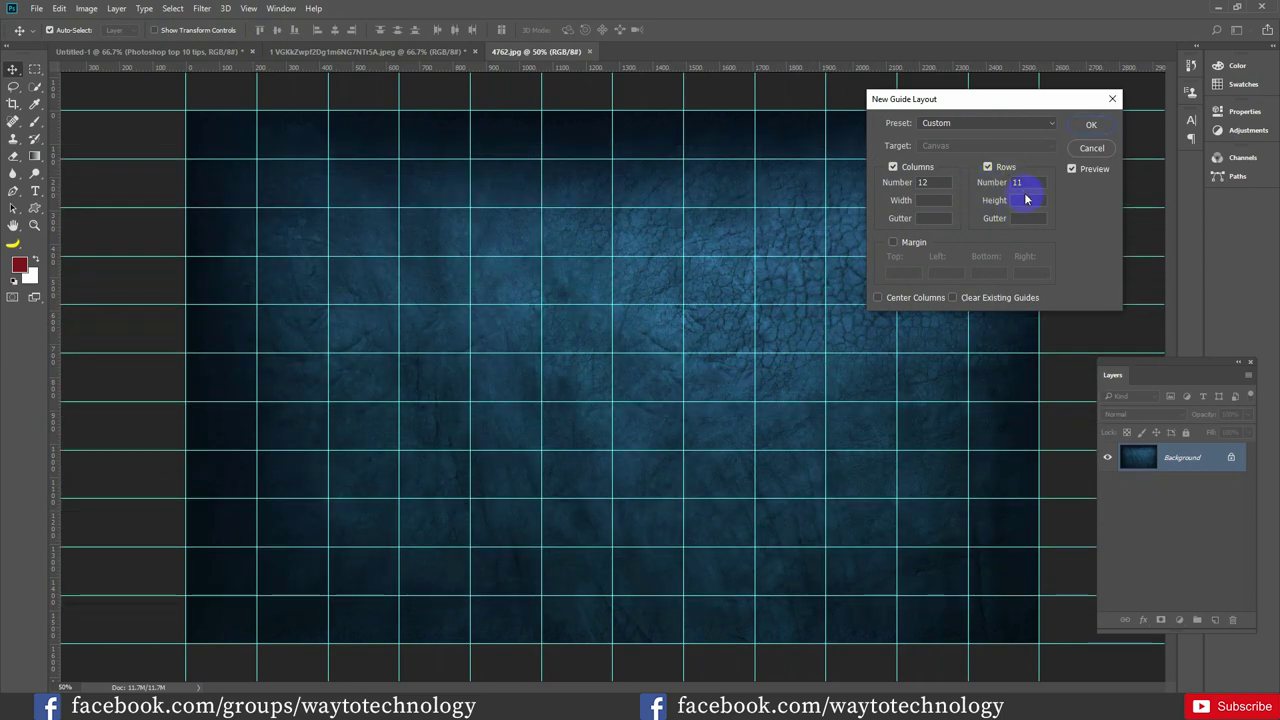
{"action": "left_click", "coordinate": [1000, 123]}
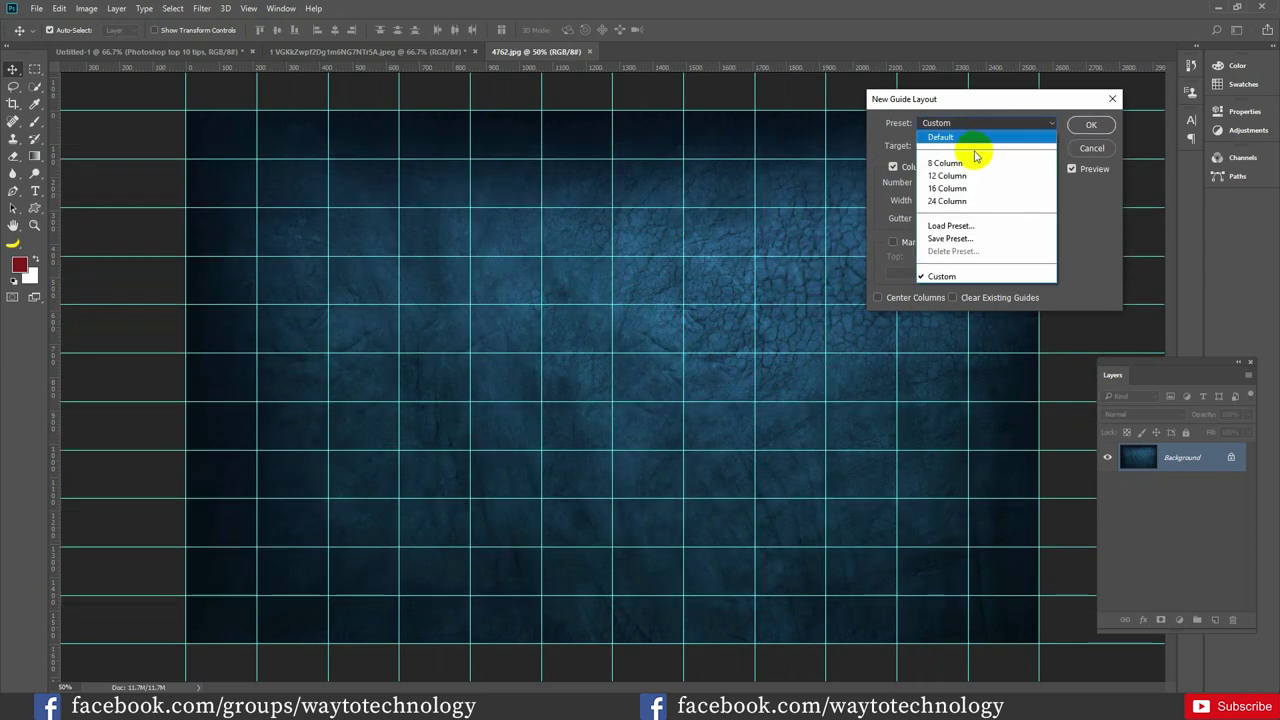
{"action": "left_click", "coordinate": [972, 163]}
{"action": "left_click", "coordinate": [986, 125]}
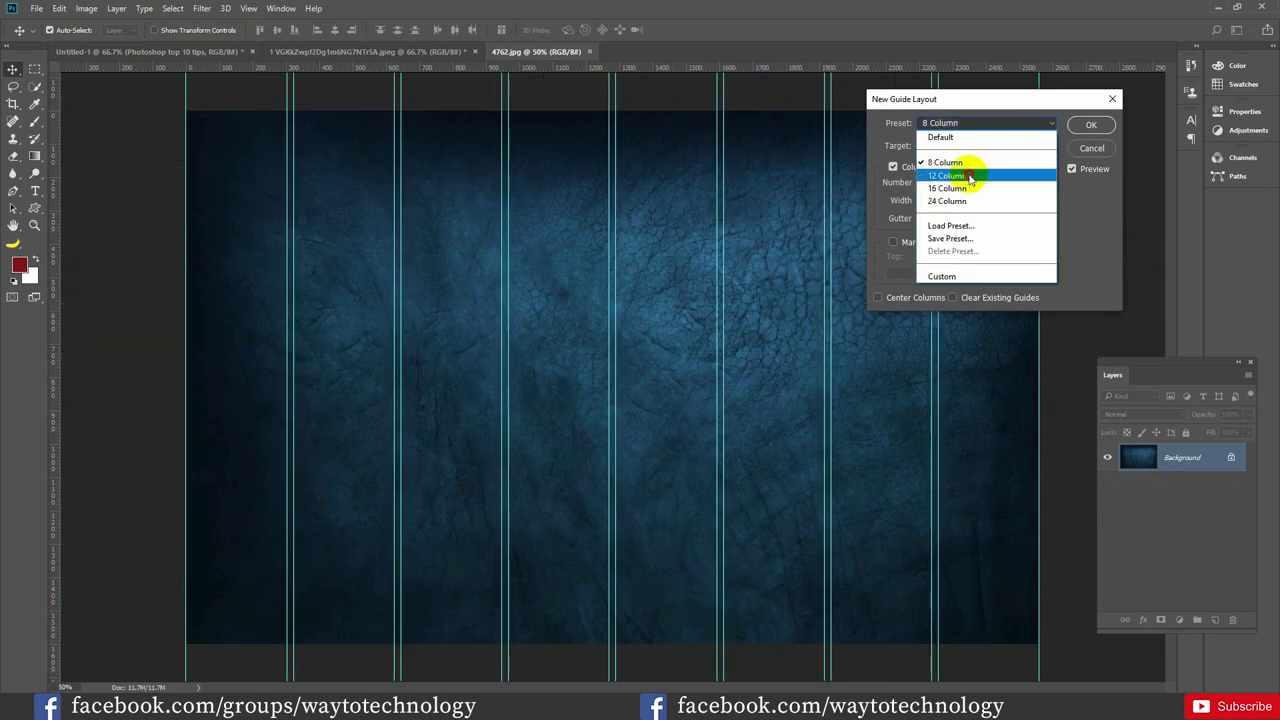
{"action": "left_click", "coordinate": [966, 175]}
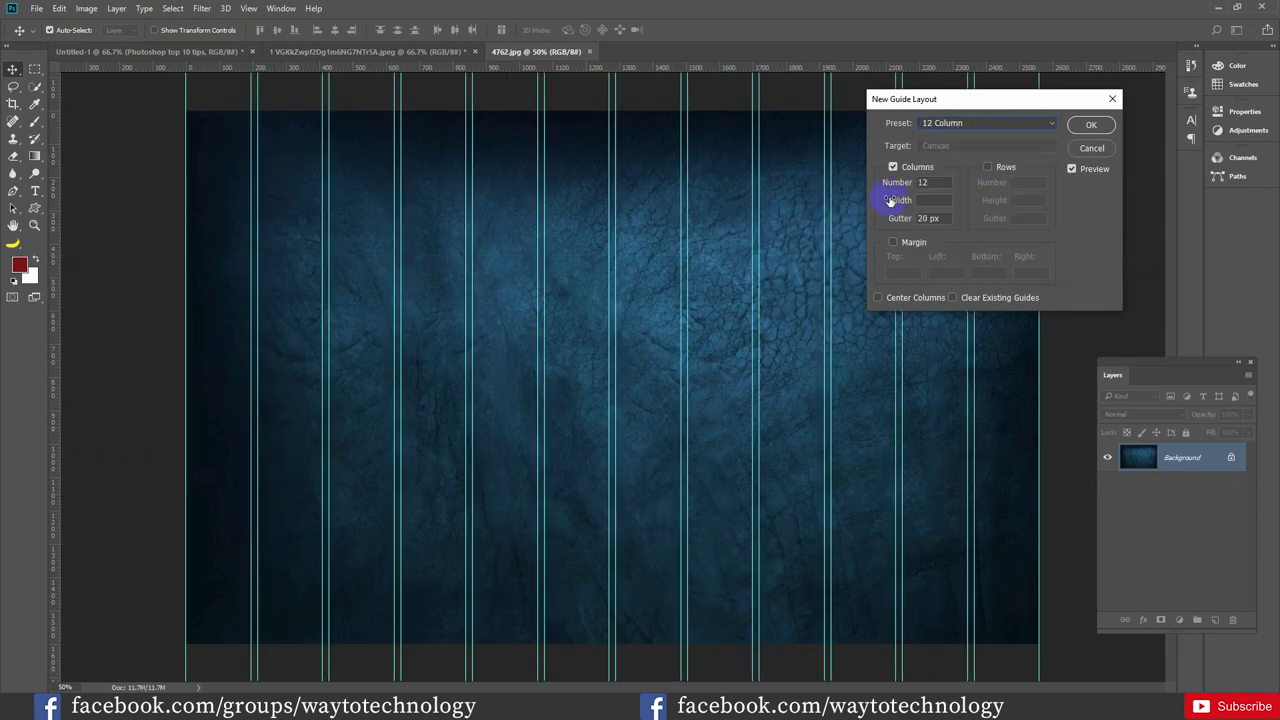
{"action": "left_click", "coordinate": [974, 123]}
{"action": "left_click", "coordinate": [962, 187]}
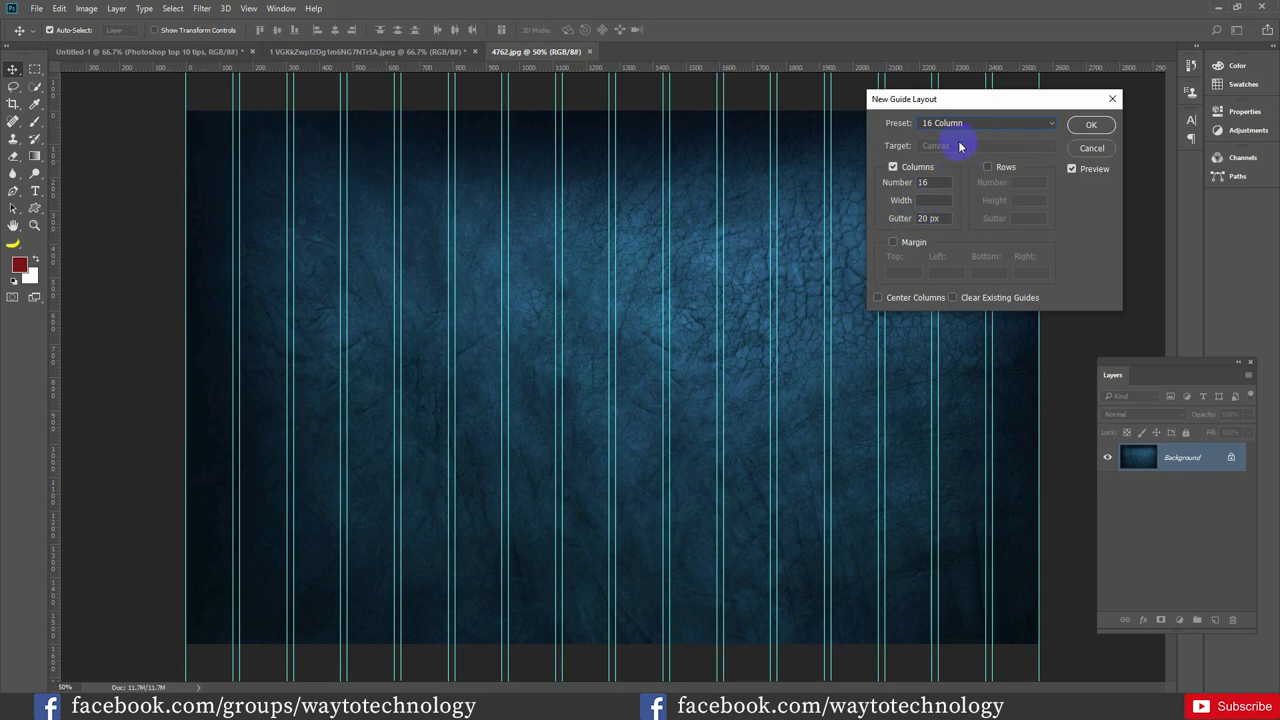
{"action": "left_click", "coordinate": [968, 124]}
{"action": "left_click", "coordinate": [963, 129]}
Set the guide layout to 24 columns, 50 px wide, with row guides turned on
{"action": "left_click_drag", "start_coordinate": [936, 183], "coordinate": [955, 187]}
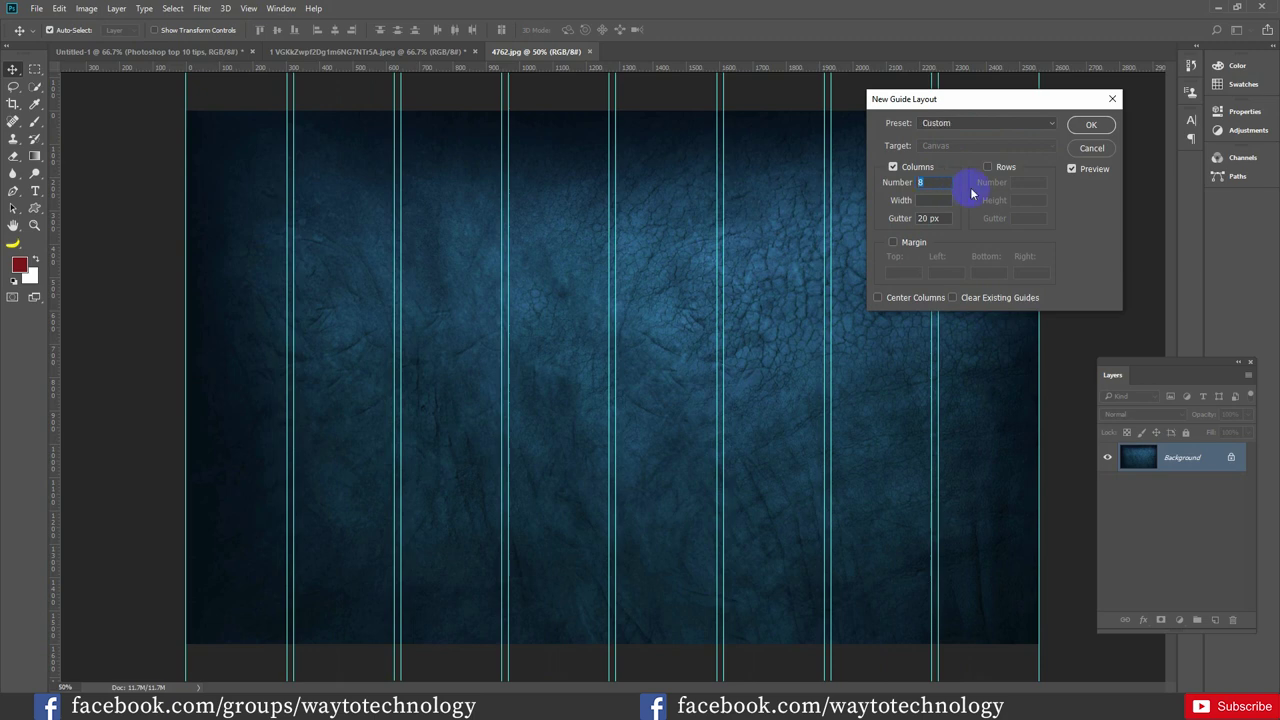
{"action": "type", "text": "2"}
{"action": "left_click", "coordinate": [1003, 171]}
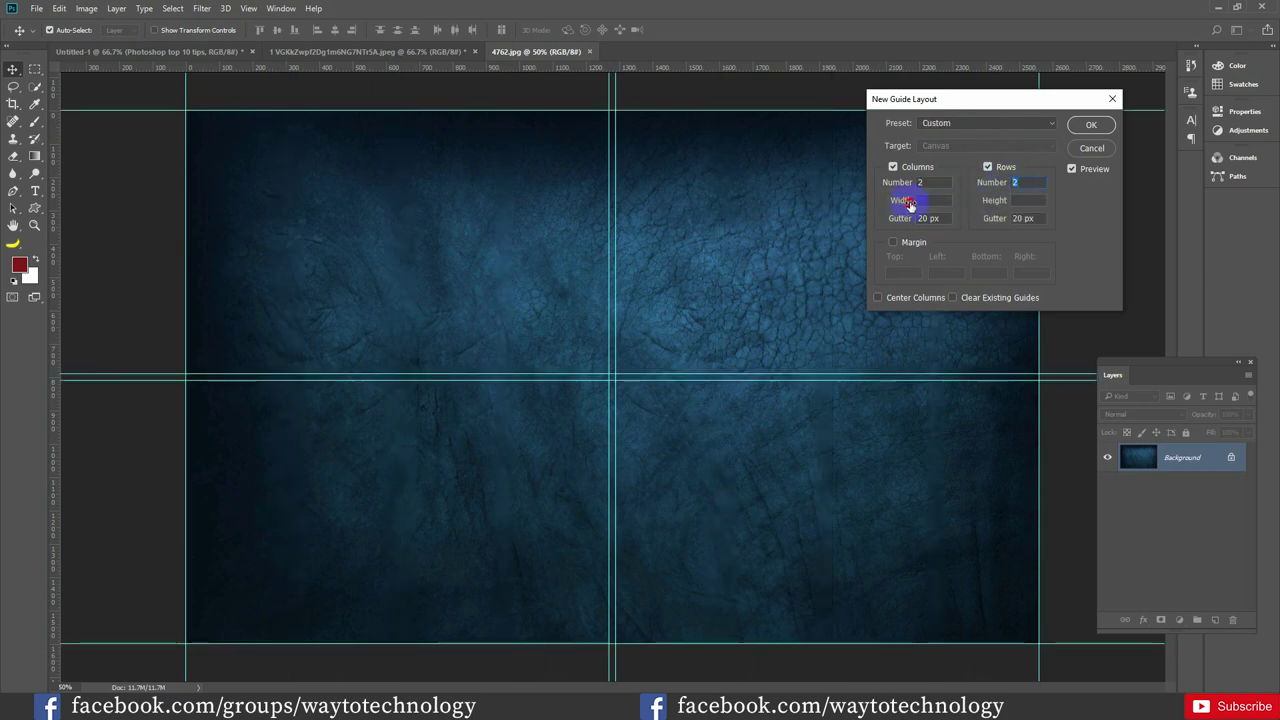
{"action": "left_click", "coordinate": [931, 200]}
{"action": "type", "text": "50"}
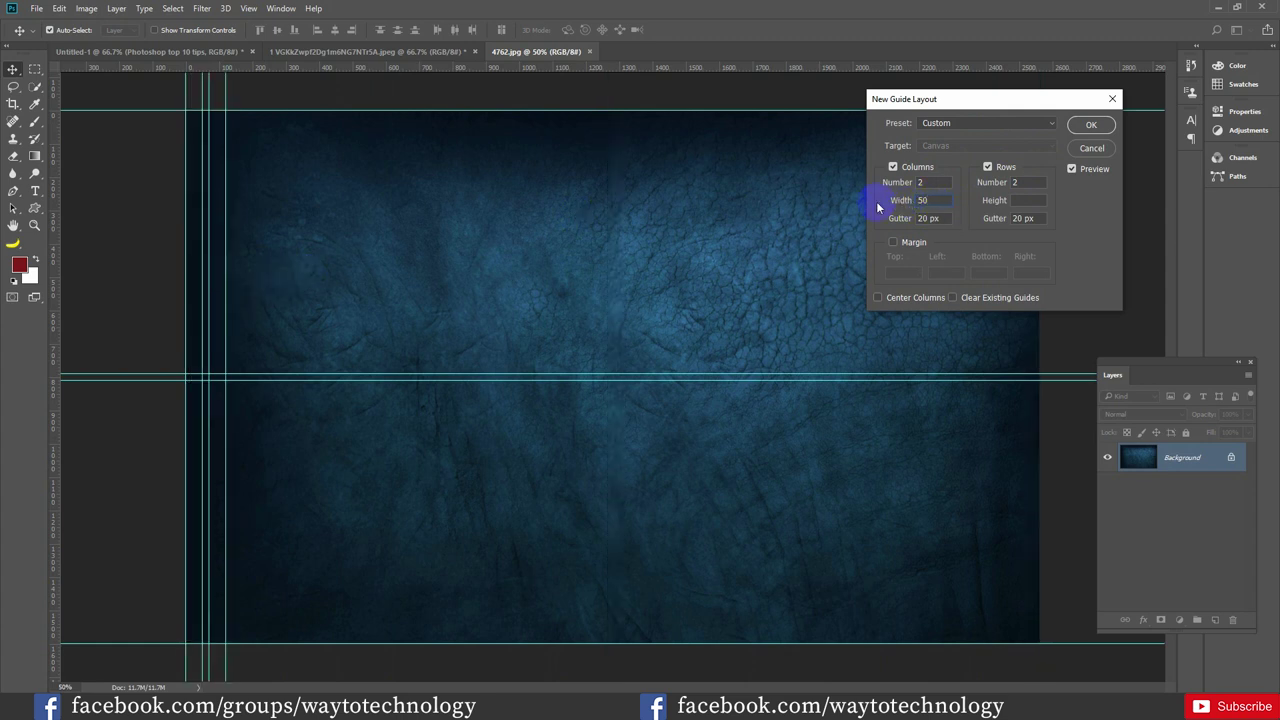
{"action": "left_click_drag", "start_coordinate": [899, 185], "coordinate": [914, 185]}
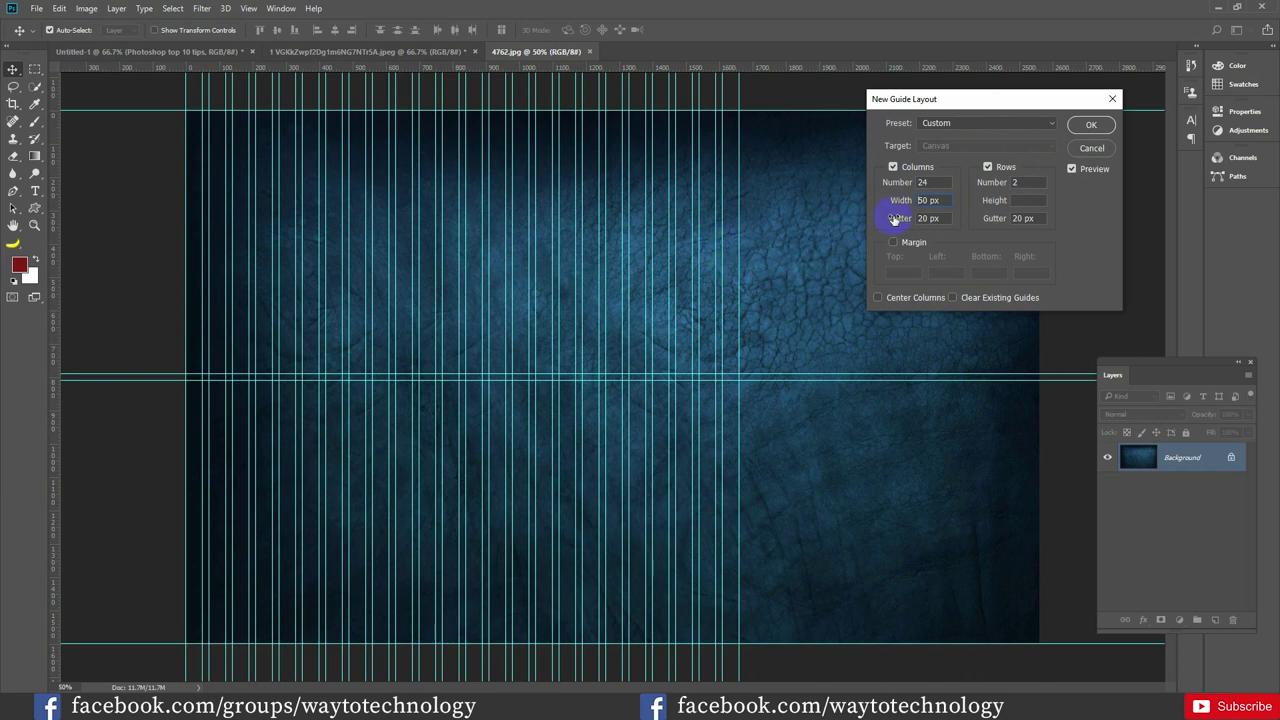
Widen the column gutter to 29 px, row gutter to 53 px, and set row height to 136 px
{"action": "left_click_drag", "start_coordinate": [903, 222], "coordinate": [930, 230]}
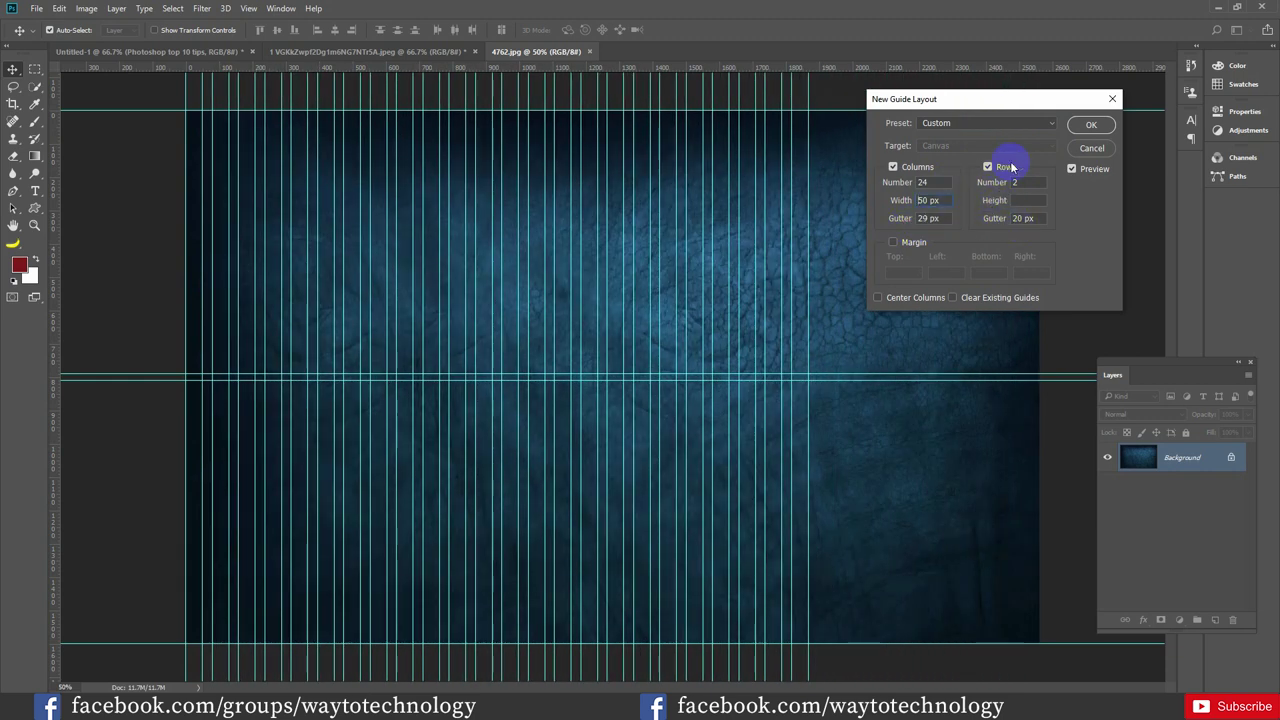
{"action": "left_click_drag", "start_coordinate": [997, 224], "coordinate": [1017, 217]}
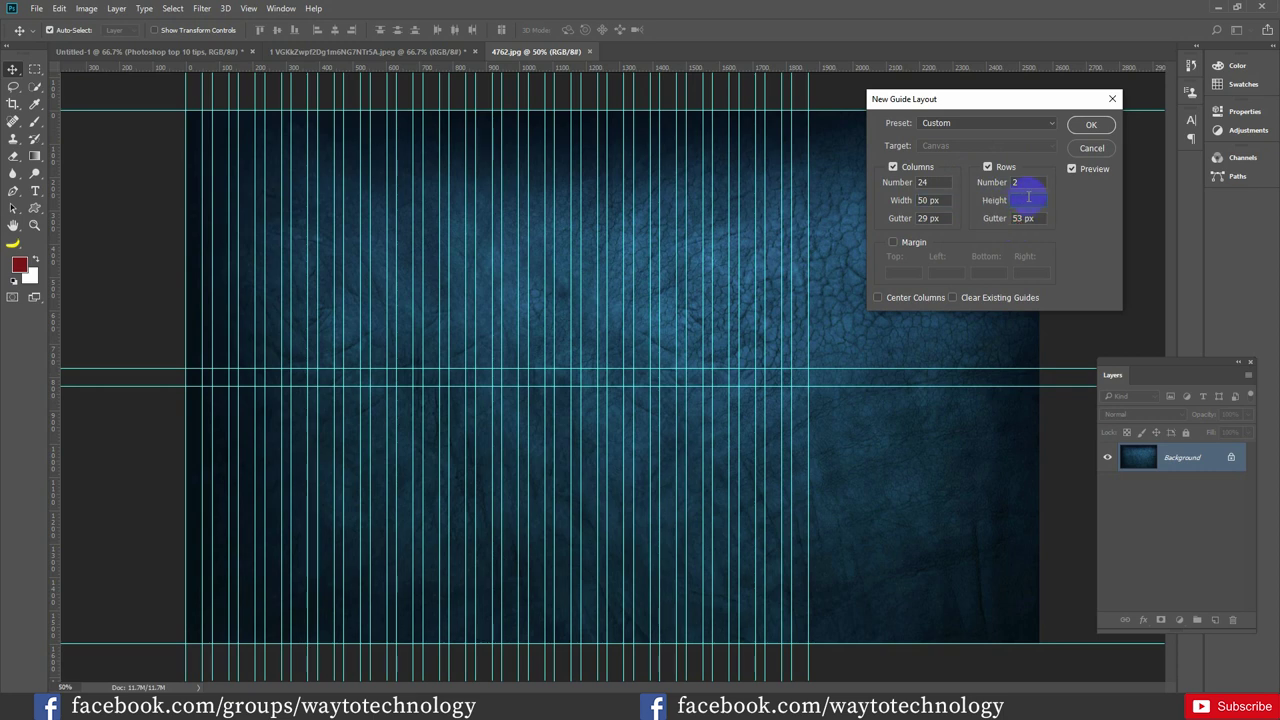
{"action": "left_click", "coordinate": [1022, 200]}
{"action": "type", "text": "100"}
{"action": "left_click", "coordinate": [1000, 212]}
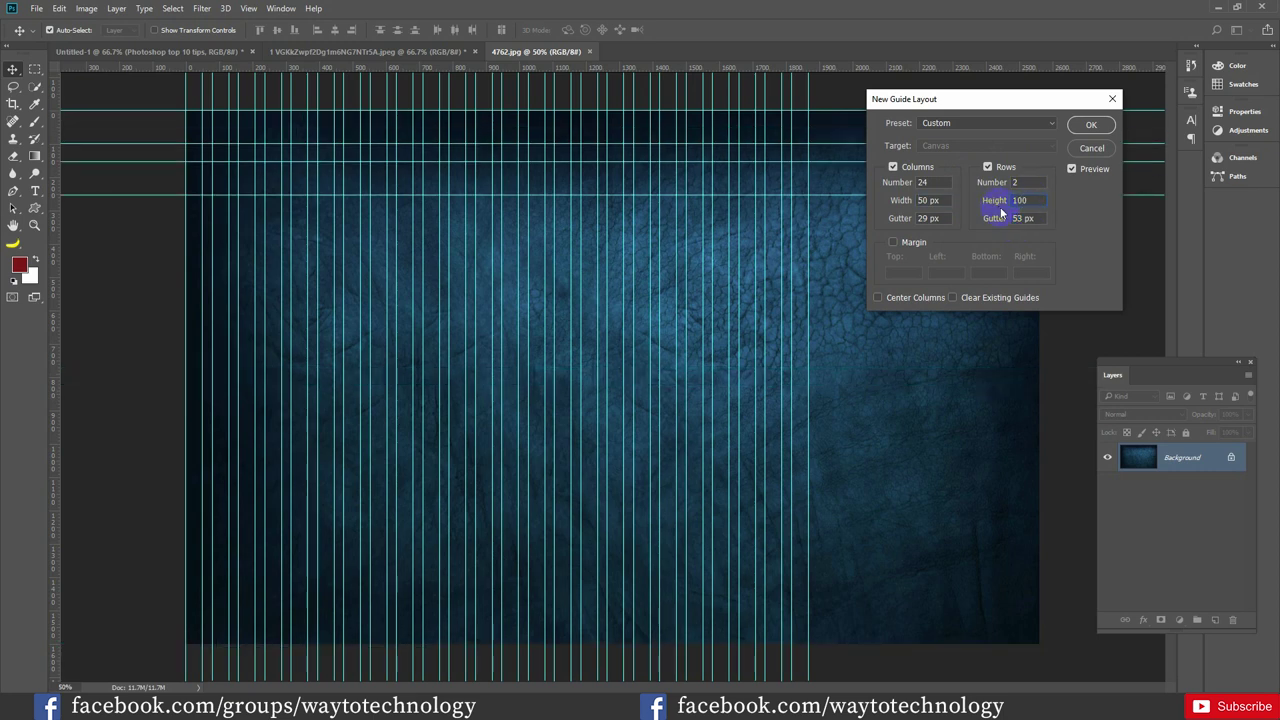
{"action": "left_click_drag", "start_coordinate": [995, 203], "coordinate": [990, 188]}
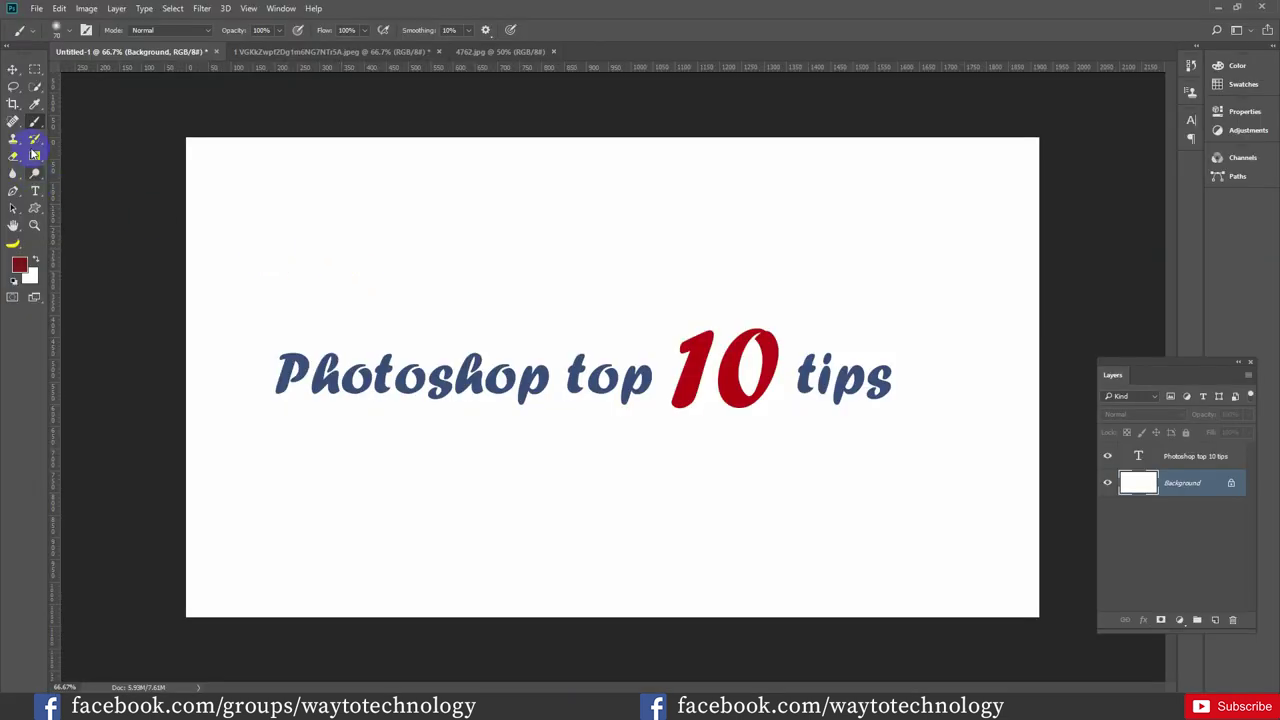
Paint a dark red brush scribble above the title, then pick an olive-gold shade from the on-canvas colour wheel
{"action": "left_click", "coordinate": [34, 124]}
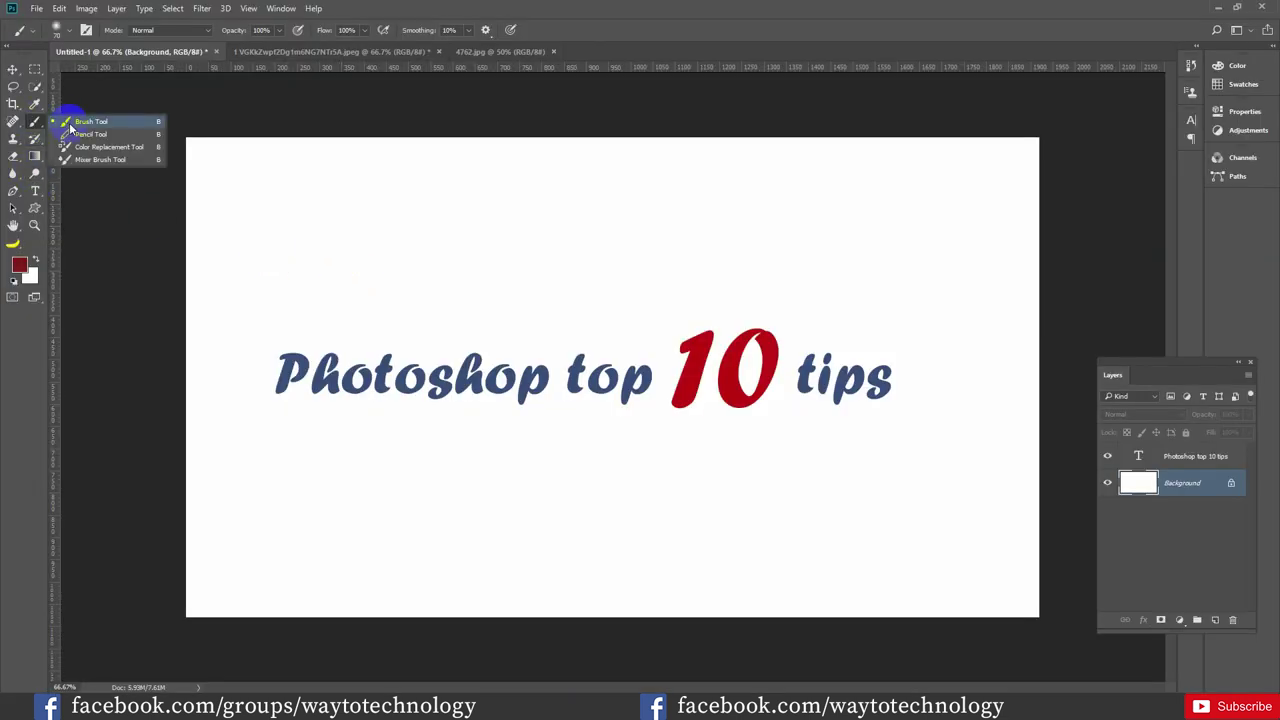
{"action": "mouse_move", "coordinate": [392, 258]}
{"action": "left_mouse_down"}
{"action": "mouse_move", "coordinate": [455, 236]}
{"action": "mouse_move", "coordinate": [522, 249]}
{"action": "left_mouse_up"}
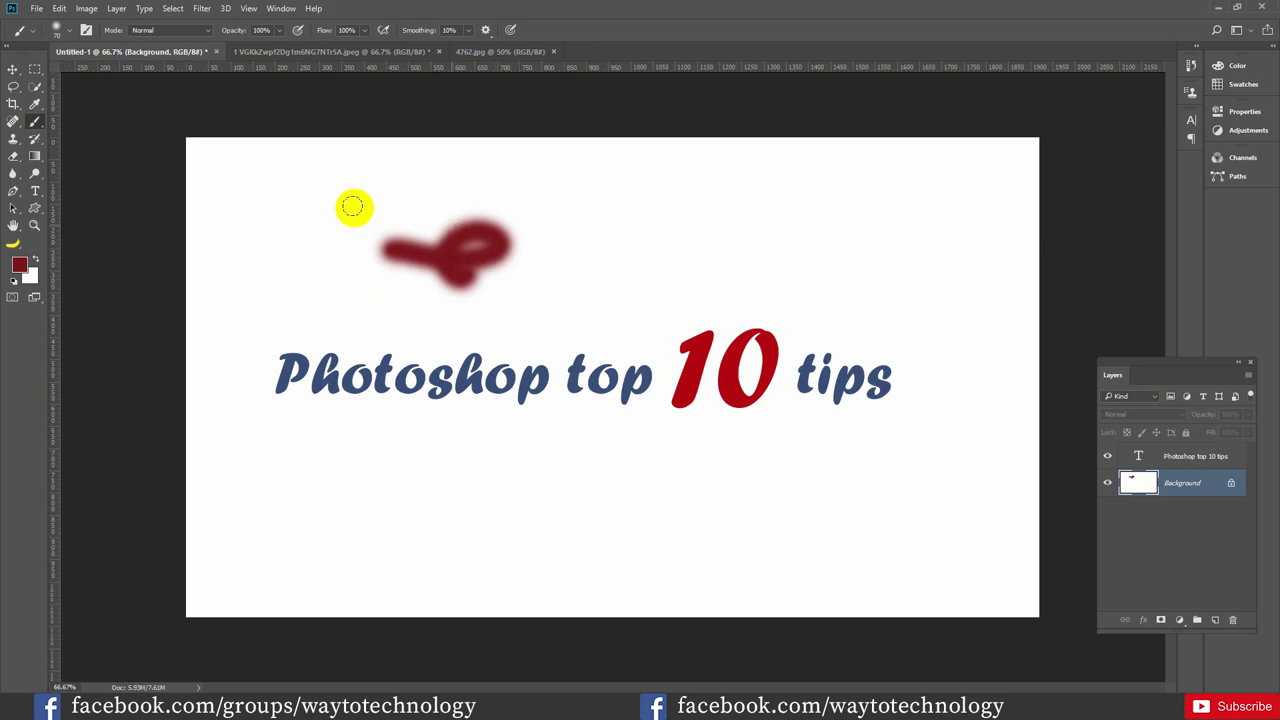
{"action": "left_click", "coordinate": [19, 264]}
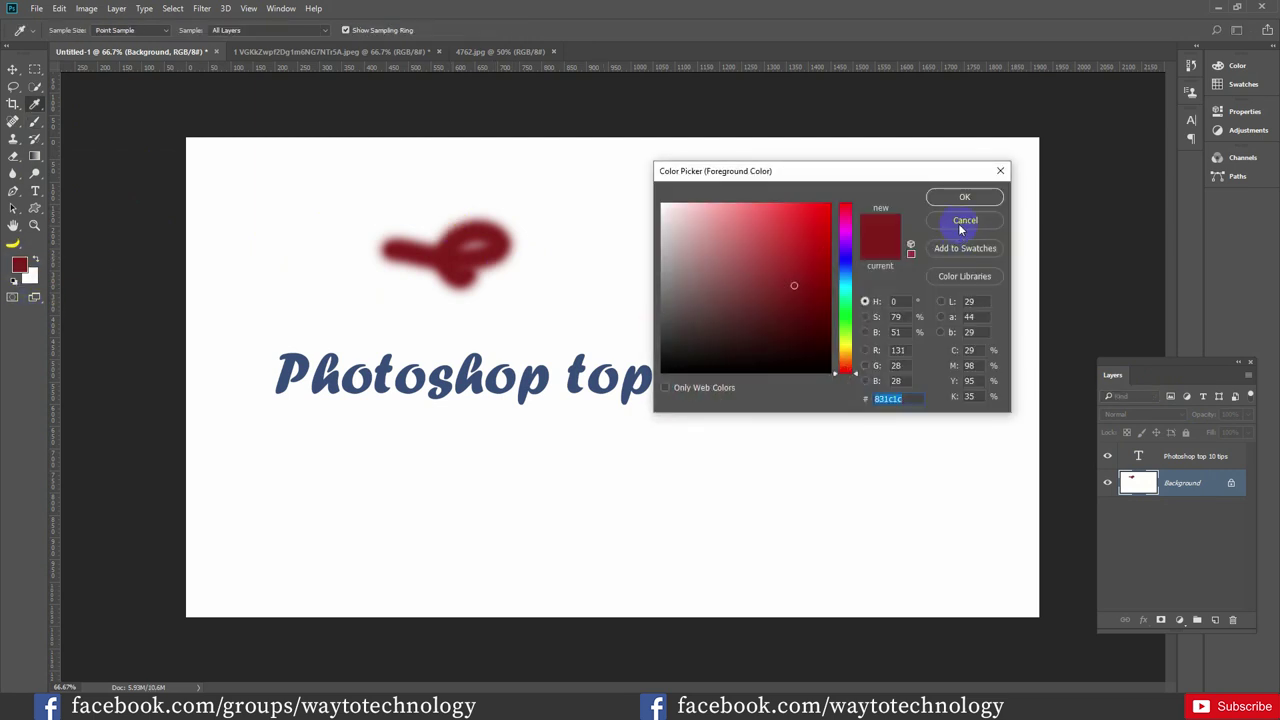
{"action": "left_click", "coordinate": [962, 222]}
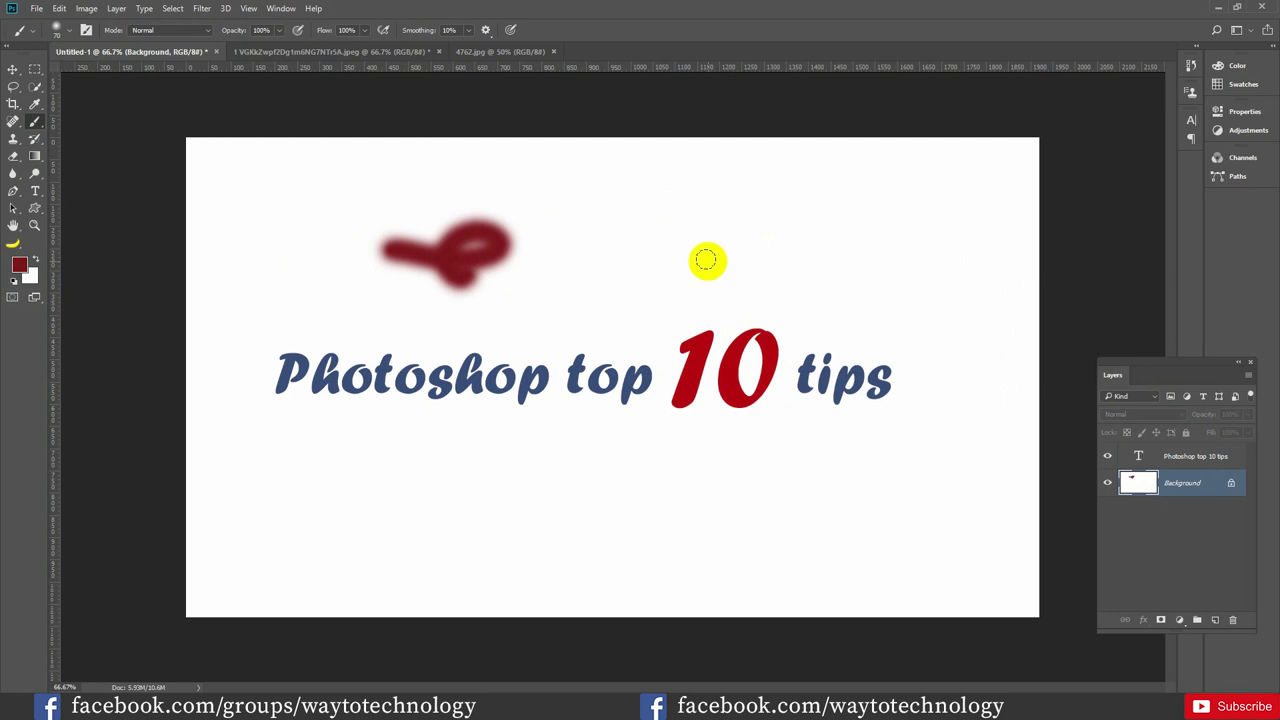
{"action": "right_click", "coordinate": [674, 249], "text": "alt+shift"}
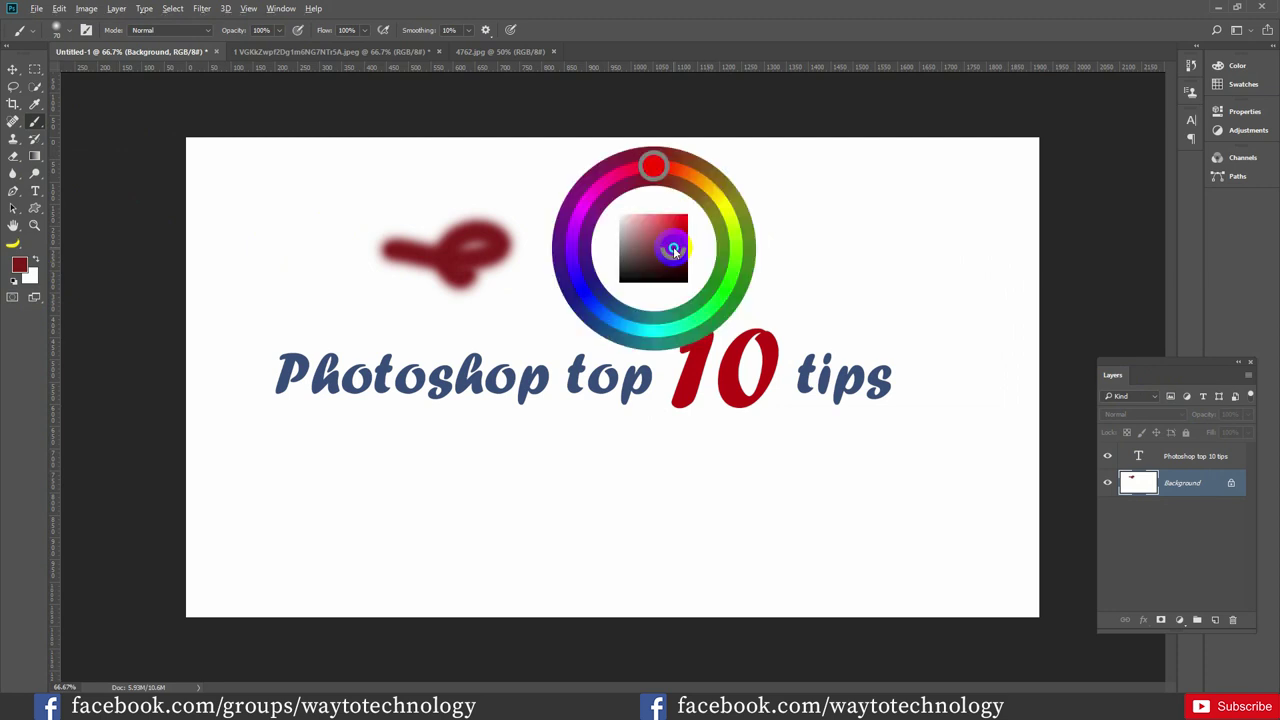
{"action": "mouse_move", "coordinate": [674, 249]}
{"action": "left_mouse_down"}
{"action": "mouse_move", "coordinate": [651, 257]}
{"action": "mouse_move", "coordinate": [629, 243]}
{"action": "mouse_move", "coordinate": [626, 284]}
{"action": "mouse_move", "coordinate": [694, 148]}
{"action": "mouse_move", "coordinate": [729, 220]}
{"action": "mouse_move", "coordinate": [636, 236]}
{"action": "mouse_move", "coordinate": [651, 244]}
{"action": "mouse_move", "coordinate": [643, 234]}
{"action": "mouse_move", "coordinate": [660, 220]}
{"action": "mouse_move", "coordinate": [672, 243]}
{"action": "mouse_move", "coordinate": [733, 226]}
{"action": "mouse_move", "coordinate": [752, 245]}
{"action": "mouse_move", "coordinate": [705, 310]}
{"action": "mouse_move", "coordinate": [610, 318]}
{"action": "mouse_move", "coordinate": [572, 262]}
{"action": "mouse_move", "coordinate": [621, 165]}
{"action": "mouse_move", "coordinate": [677, 163]}
{"action": "mouse_move", "coordinate": [710, 189]}
{"action": "mouse_move", "coordinate": [710, 207]}
{"action": "mouse_move", "coordinate": [786, 234]}
{"action": "mouse_move", "coordinate": [634, 269]}
{"action": "mouse_move", "coordinate": [691, 254]}
{"action": "mouse_move", "coordinate": [690, 266]}
{"action": "left_mouse_up"}
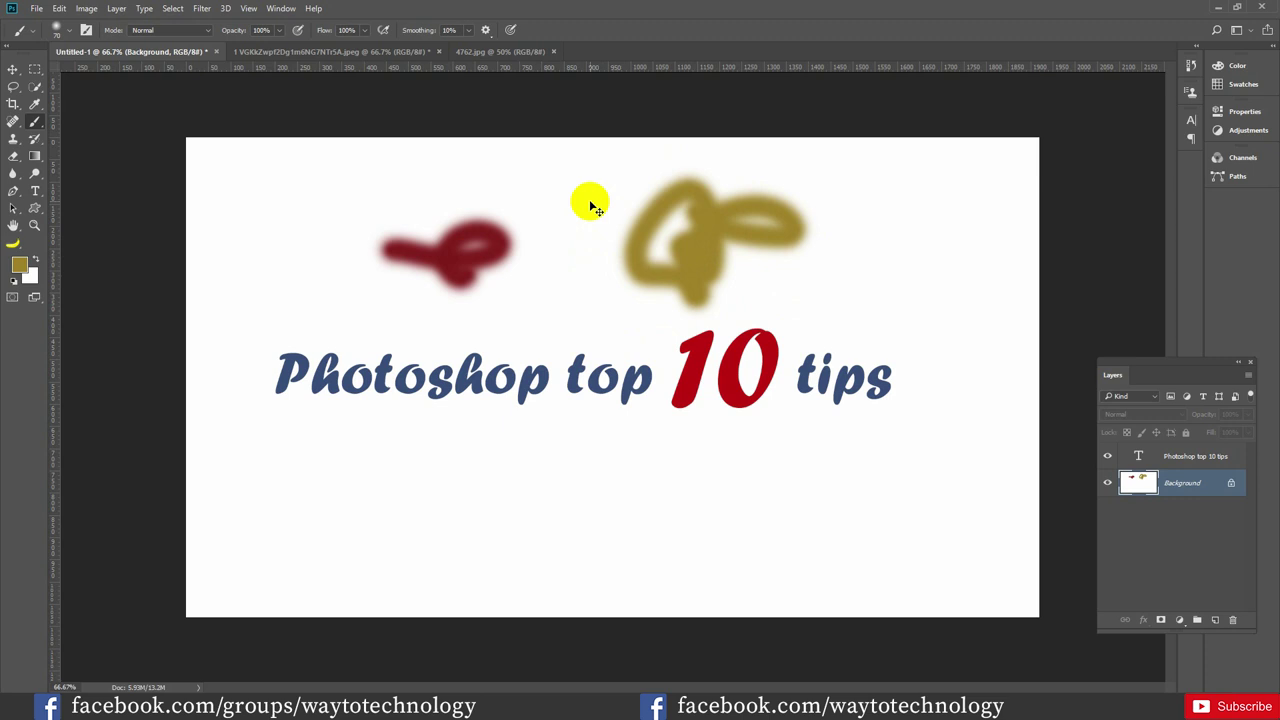
{"action": "key", "text": "ctrl+k"}
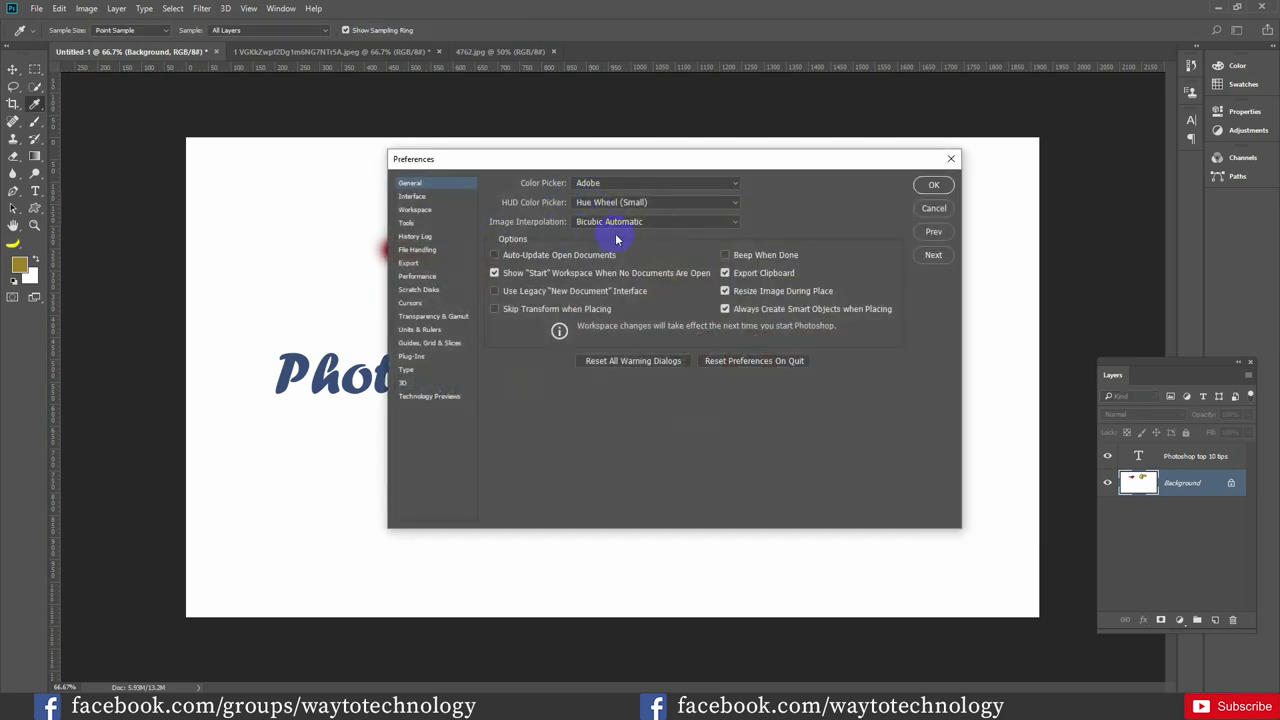
Set the HUD Color Picker preference to Hue Strip (Medium) and test it by picking a new hue on the canvas
{"action": "left_click", "coordinate": [698, 204]}
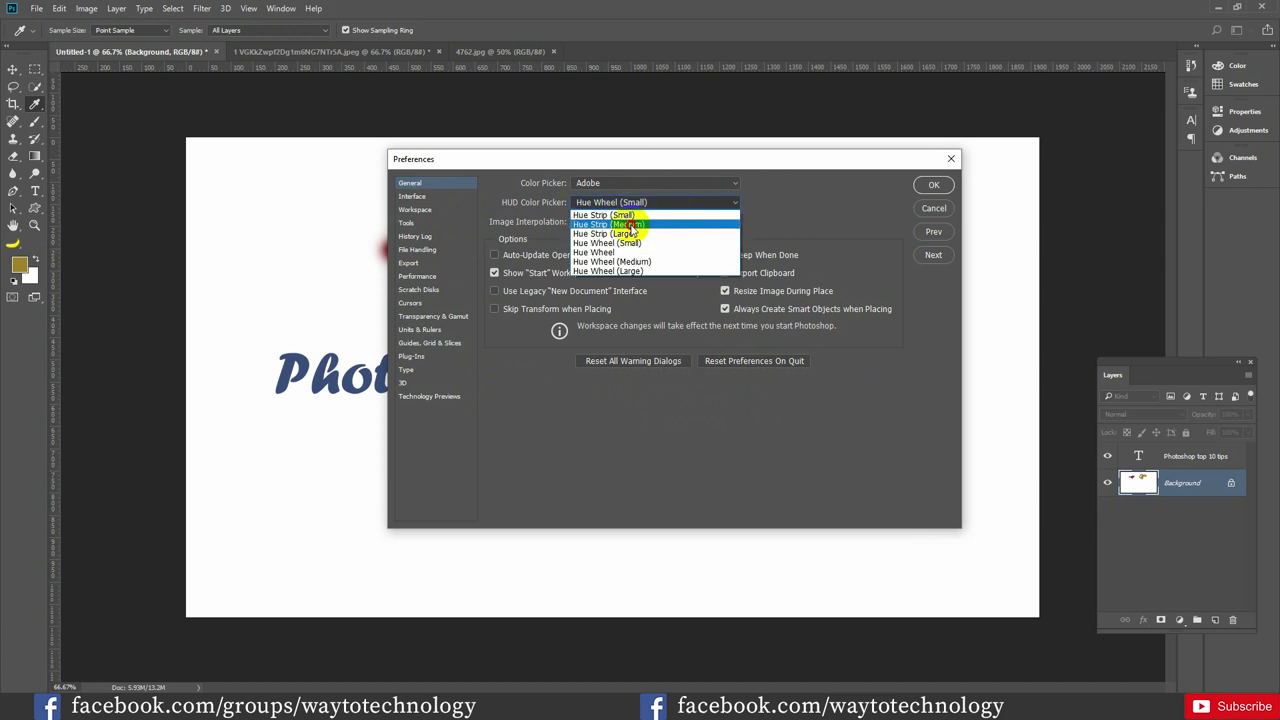
{"action": "left_click", "coordinate": [630, 224]}
{"action": "left_click", "coordinate": [932, 186]}
{"action": "key", "text": "b"}
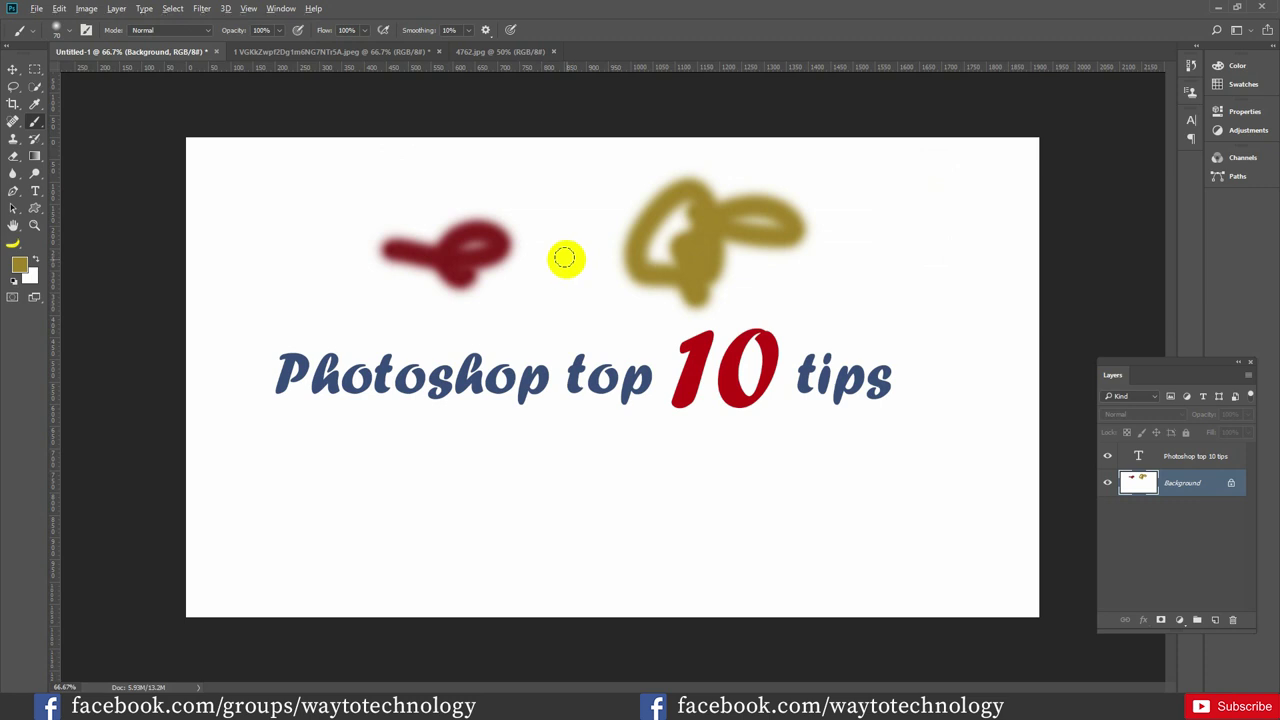
{"action": "right_click", "coordinate": [568, 256], "text": "alt+shift"}
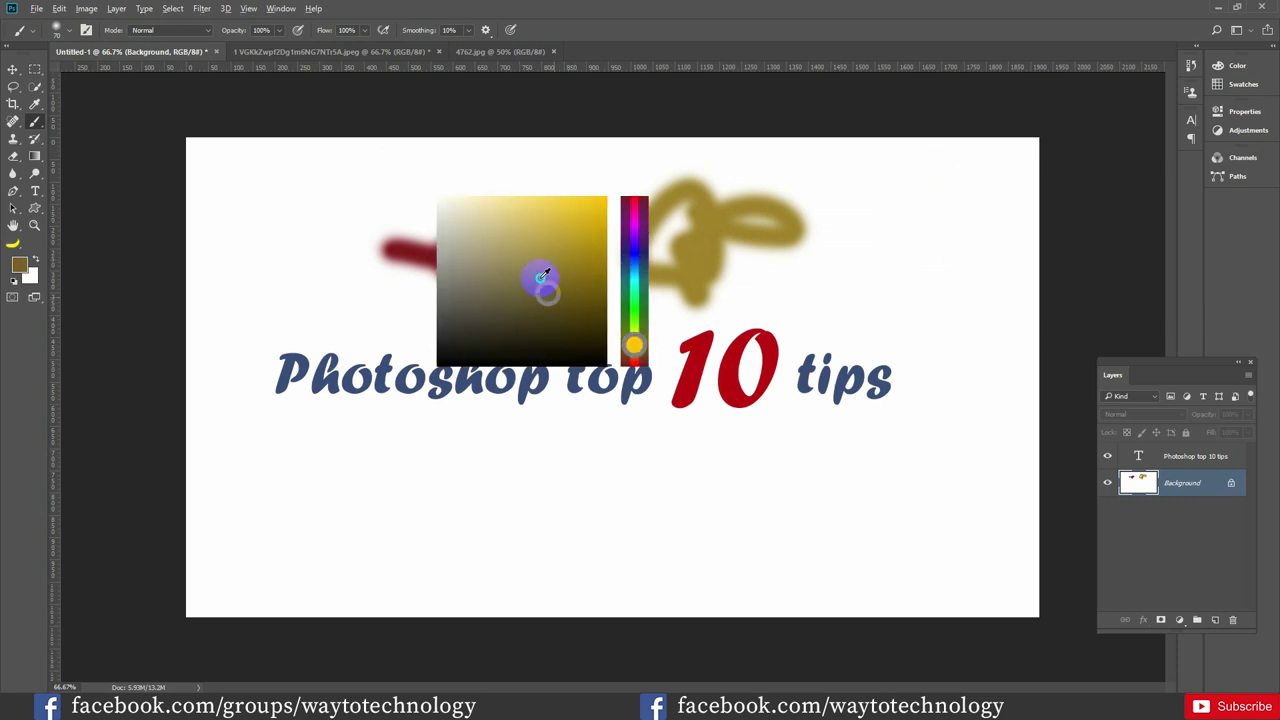
{"action": "left_click_drag", "start_coordinate": [490, 292], "coordinate": [631, 266]}
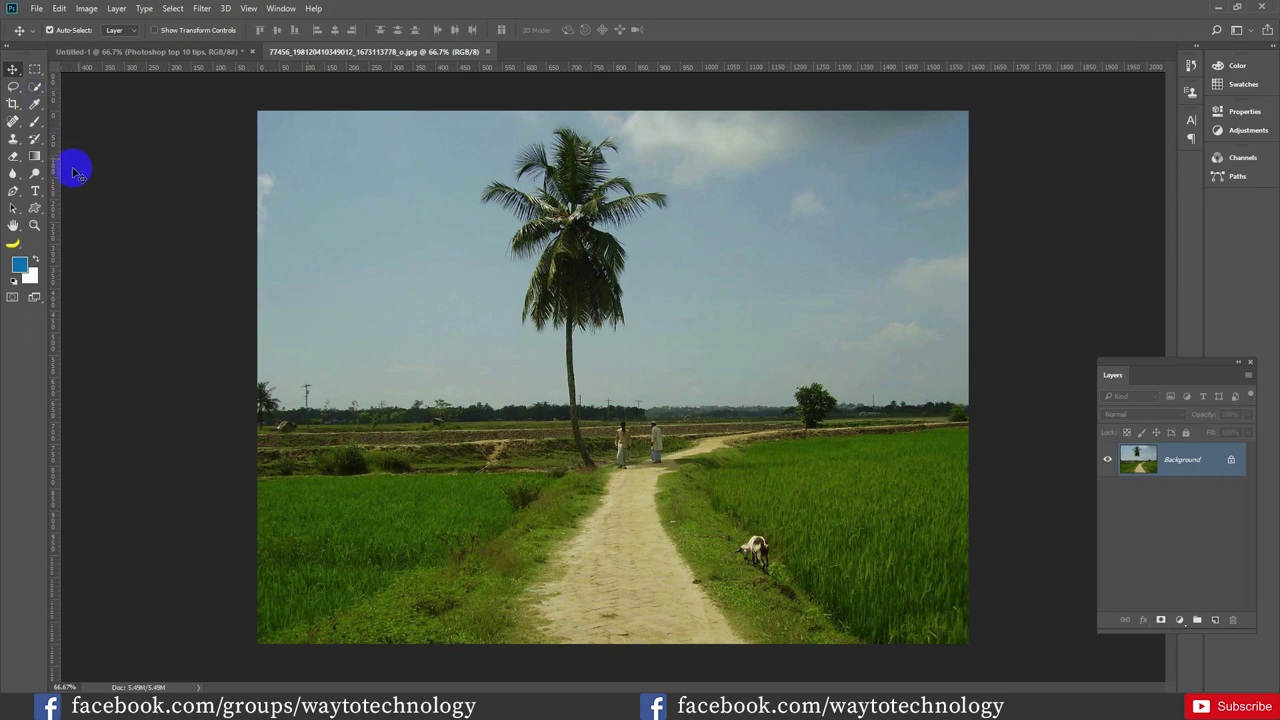
With the Clone Stamp at size 125, sample the goat and stamp a copy to its left
{"action": "left_click", "coordinate": [13, 140]}
{"action": "key", "text": "bracketright"}
{"action": "key", "text": "bracketright"}
{"action": "key", "text": "bracketright"}
{"action": "key", "text": "bracketright"}
{"action": "key", "text": "bracketright"}
{"action": "key", "text": "bracketright"}
{"action": "key", "text": "bracketright"}
{"action": "key", "text": "bracketright"}
{"action": "key", "text": "bracketright"}
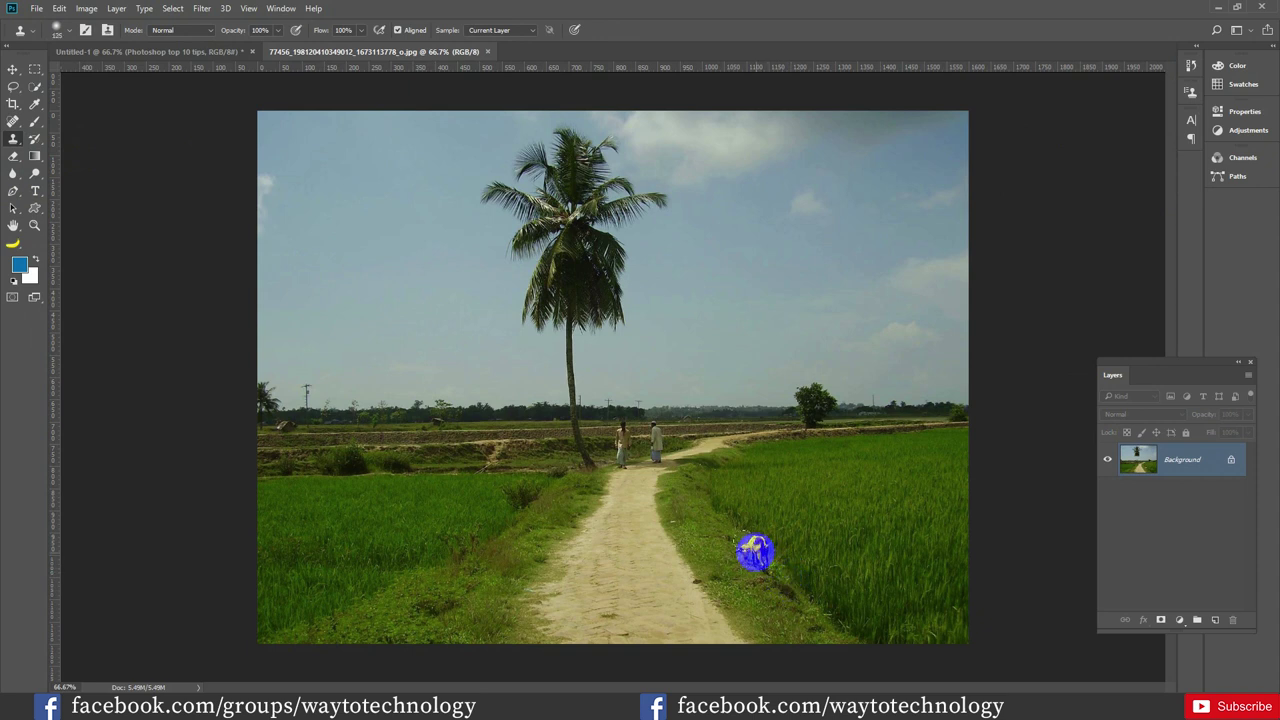
{"action": "left_click", "coordinate": [754, 551], "text": "alt"}
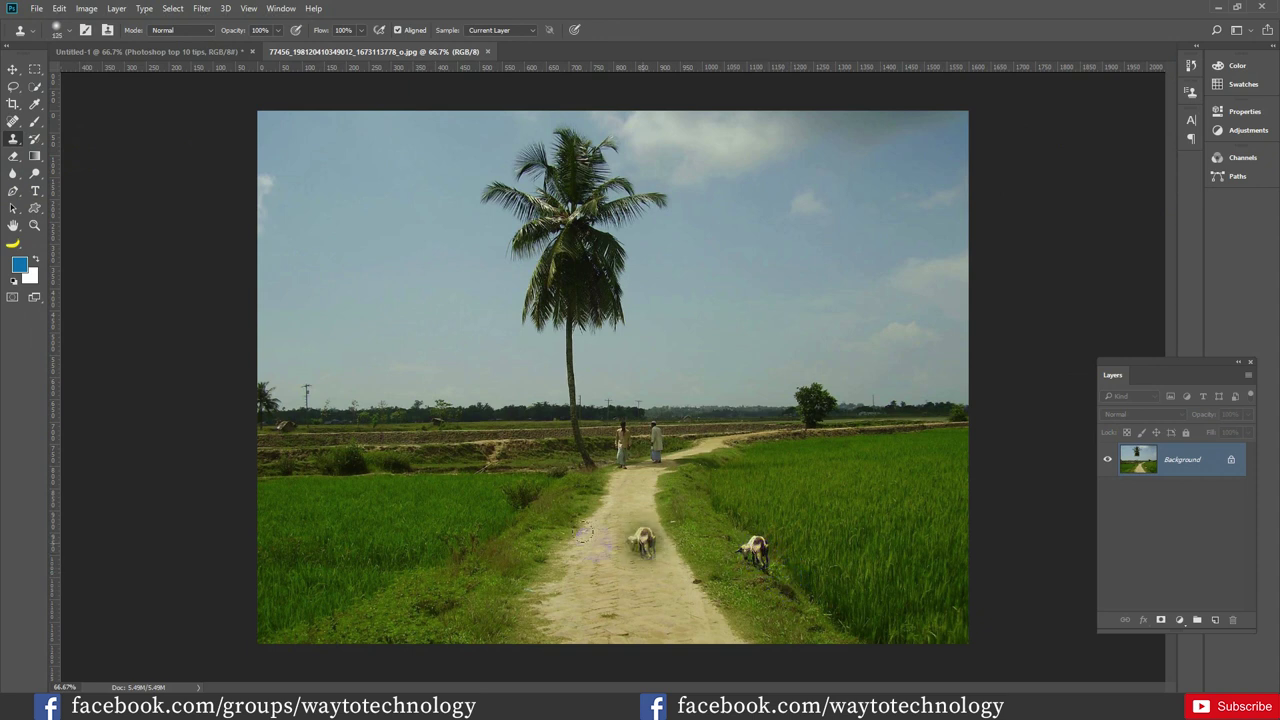
{"action": "left_click", "coordinate": [520, 552]}
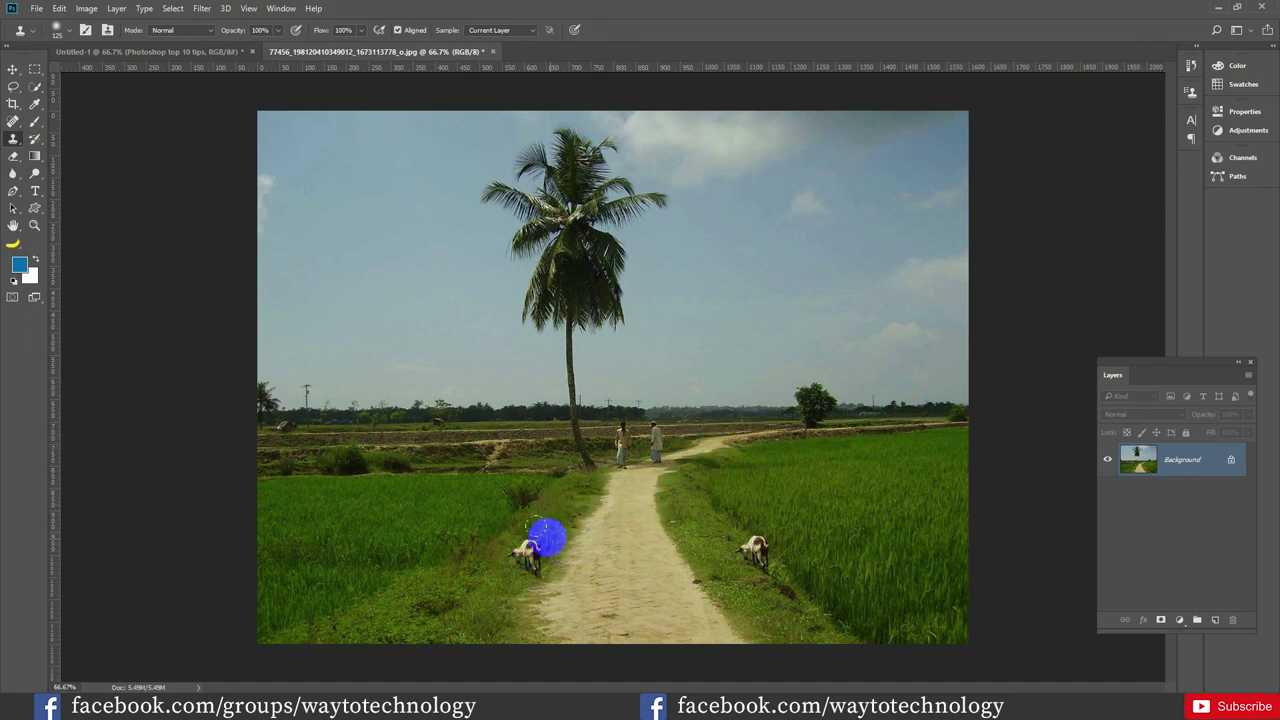
Revert the photo to its opened state from the History panel and undo the remaining cloned goat
{"action": "left_click", "coordinate": [1190, 66]}
{"action": "left_click", "coordinate": [1135, 80]}
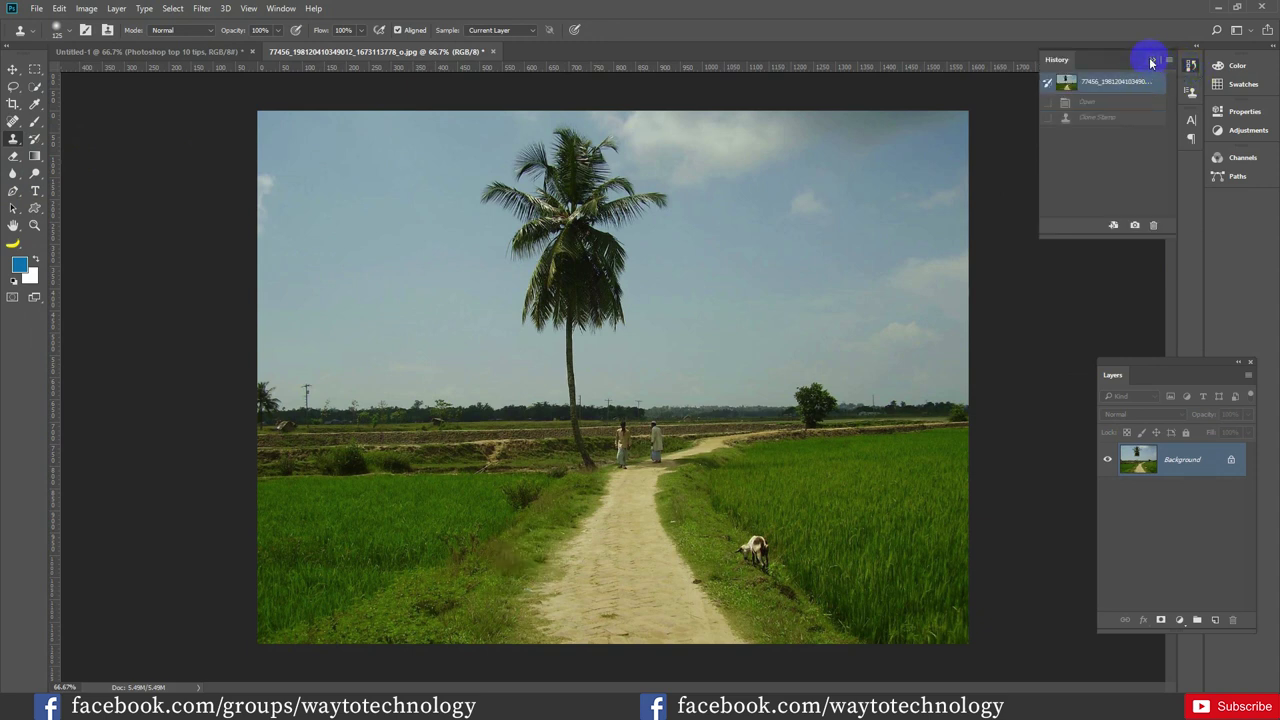
{"action": "left_click", "coordinate": [1152, 60]}
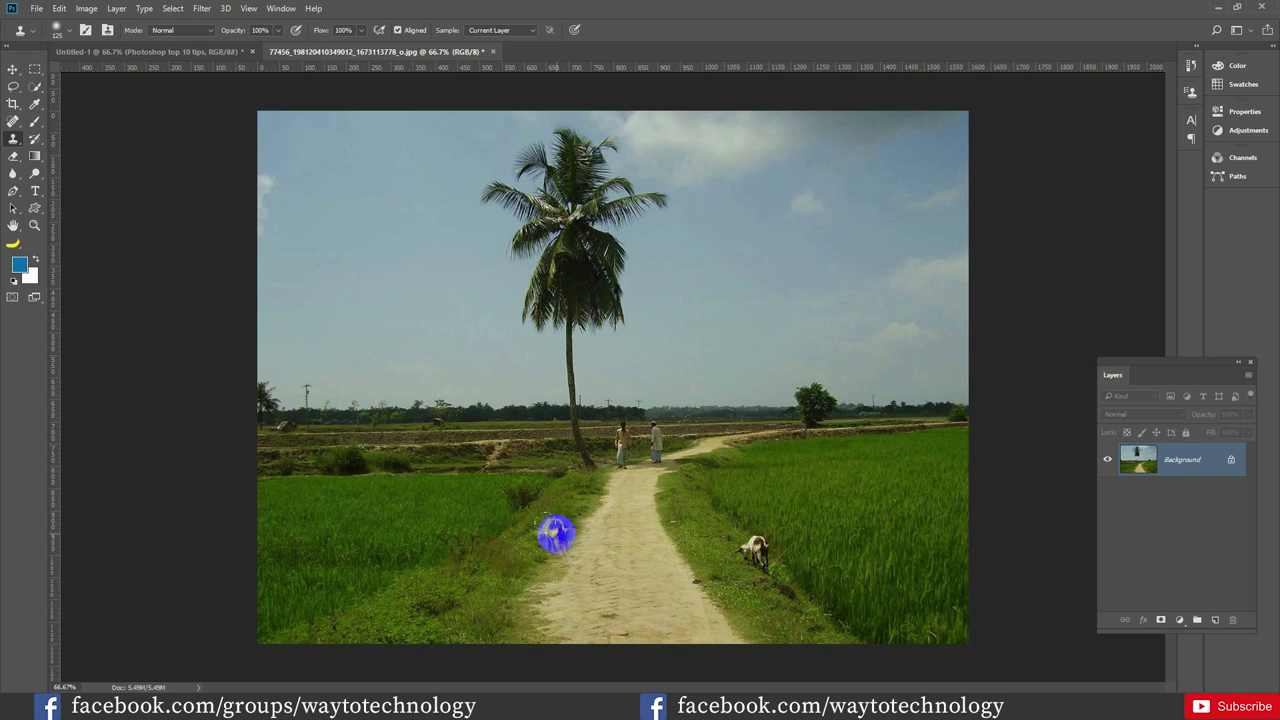
{"action": "key", "text": "ctrl+z"}
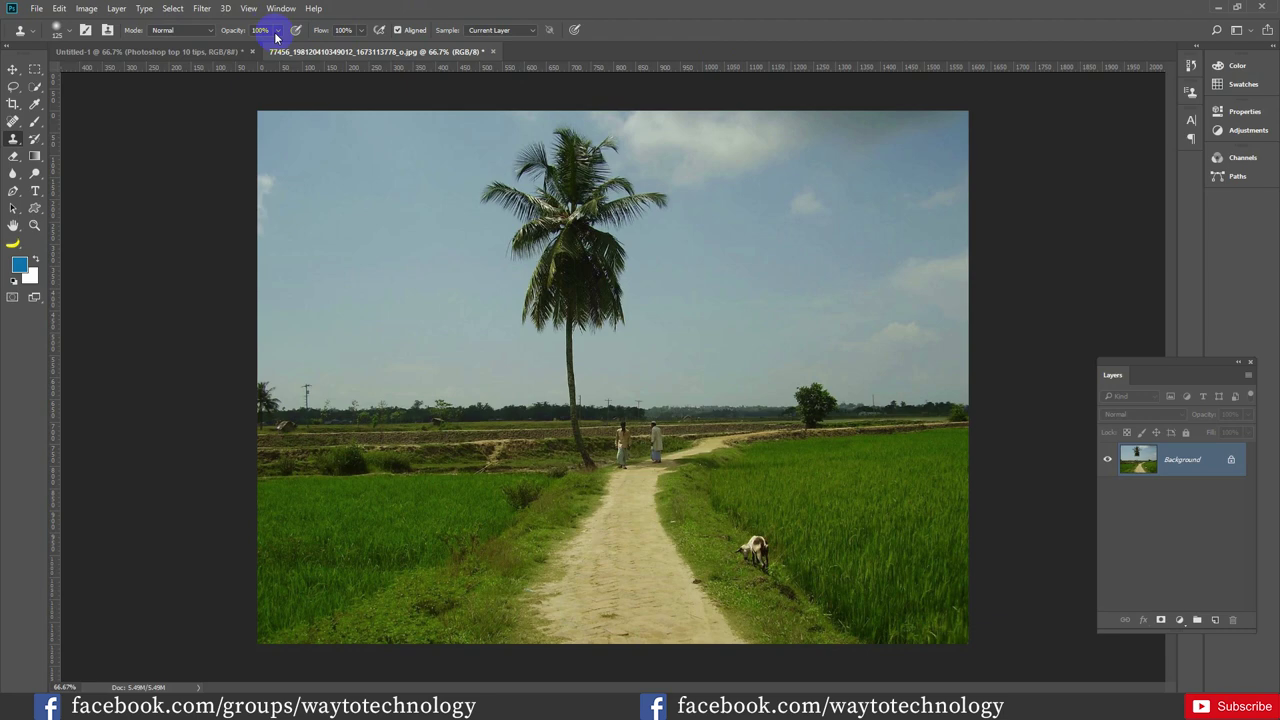
Open the Clone Source panel, try rotating a clone sample near the path, then reset rotation and scale
{"action": "left_click", "coordinate": [281, 9]}
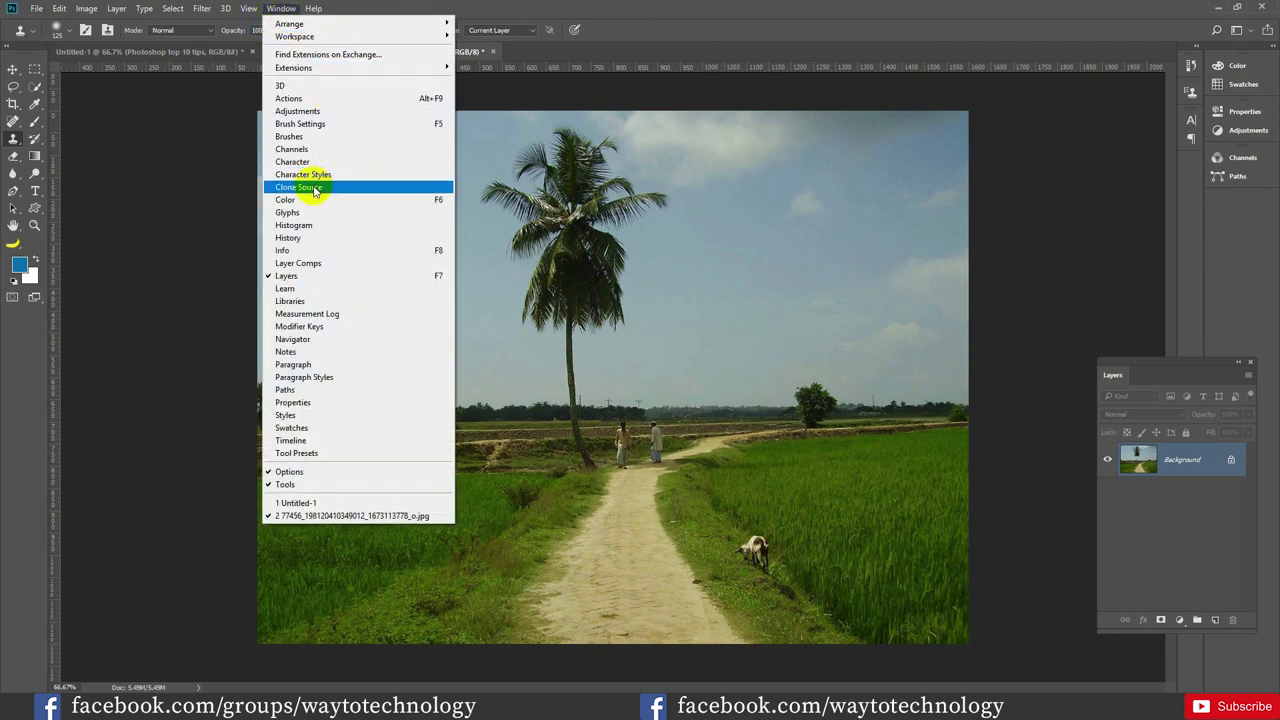
{"action": "left_click", "coordinate": [318, 187]}
{"action": "left_click", "coordinate": [1180, 148]}
{"action": "left_click", "coordinate": [672, 486], "text": "alt"}
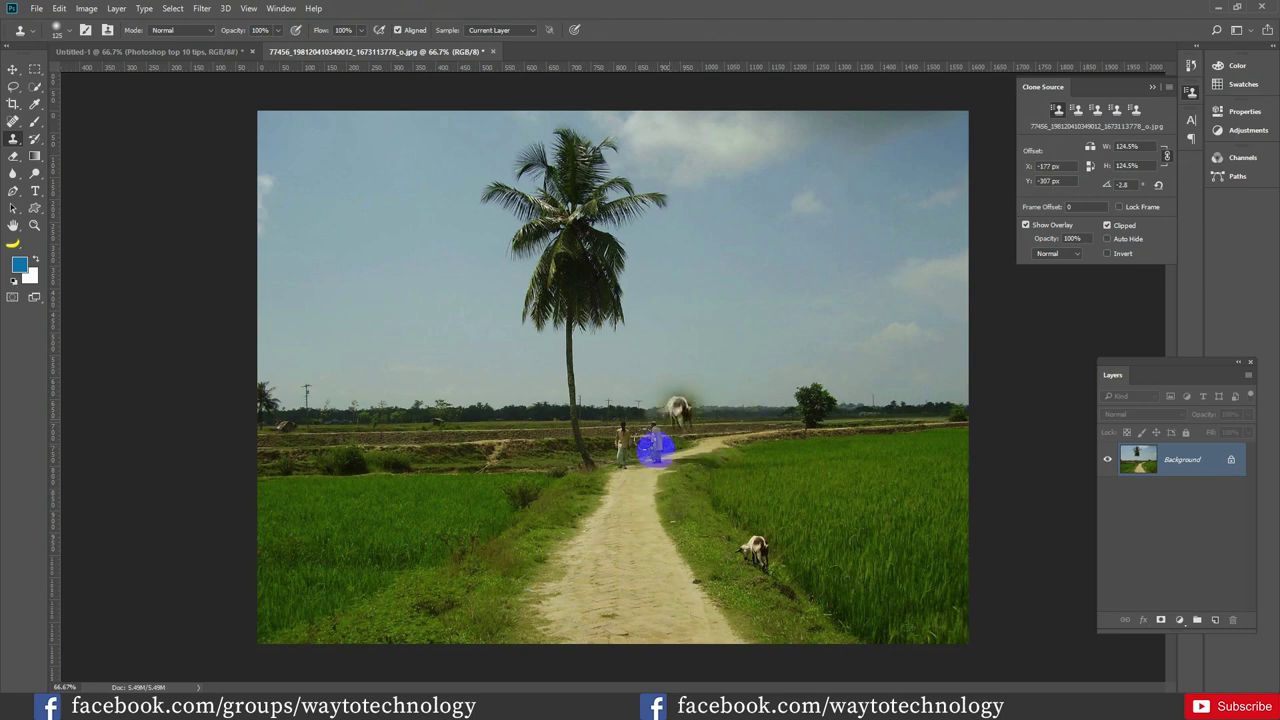
{"action": "left_click_drag", "start_coordinate": [722, 432], "coordinate": [686, 423]}
{"action": "left_click", "coordinate": [1123, 185]}
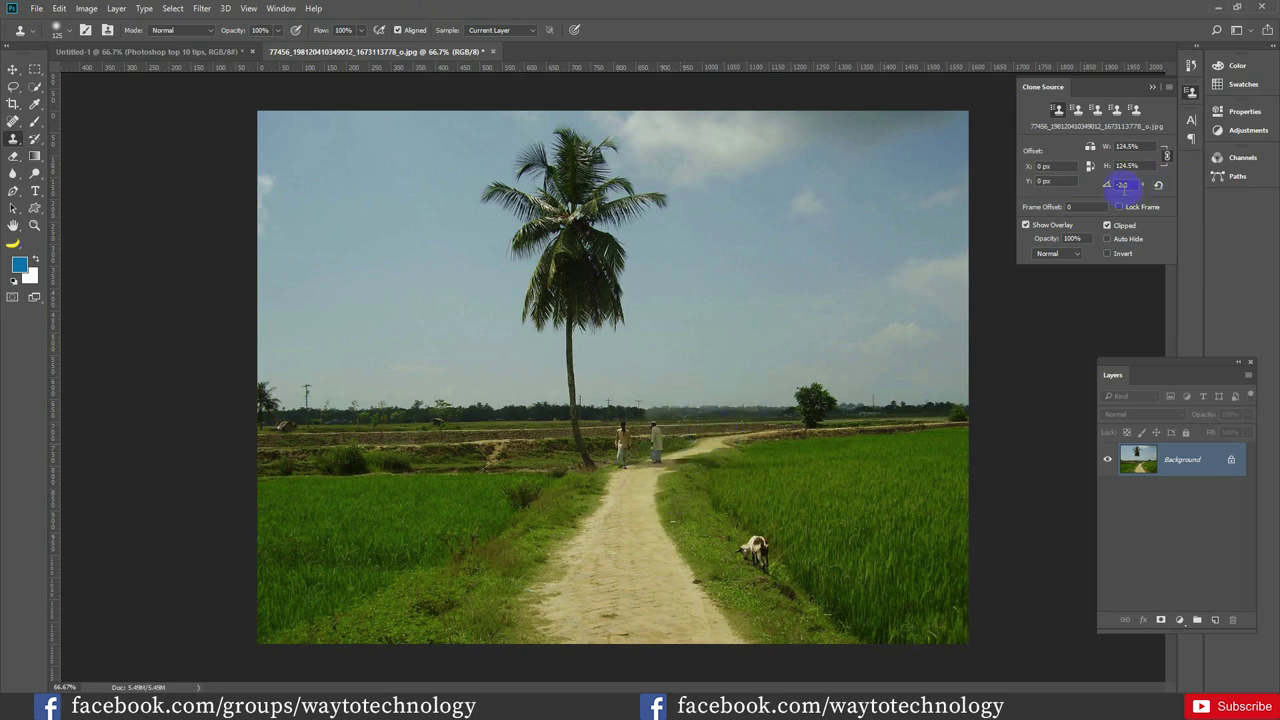
{"action": "mouse_move", "coordinate": [1117, 188]}
{"action": "left_mouse_down"}
{"action": "mouse_move", "coordinate": [1089, 194]}
{"action": "mouse_move", "coordinate": [1123, 191]}
{"action": "mouse_move", "coordinate": [1160, 217]}
{"action": "mouse_move", "coordinate": [1163, 280]}
{"action": "mouse_move", "coordinate": [1210, 257]}
{"action": "left_mouse_up"}
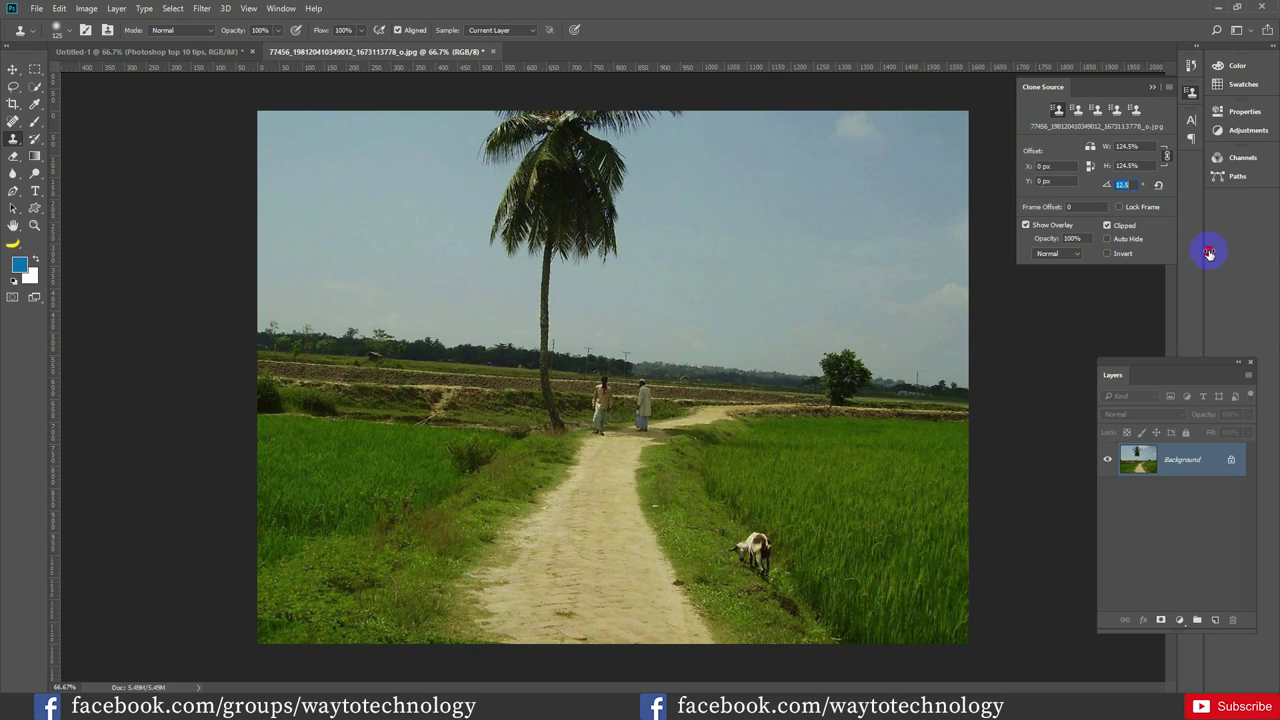
{"action": "mouse_move", "coordinate": [1118, 188]}
{"action": "left_mouse_down"}
{"action": "mouse_move", "coordinate": [1132, 188]}
{"action": "mouse_move", "coordinate": [1112, 184]}
{"action": "left_mouse_up"}
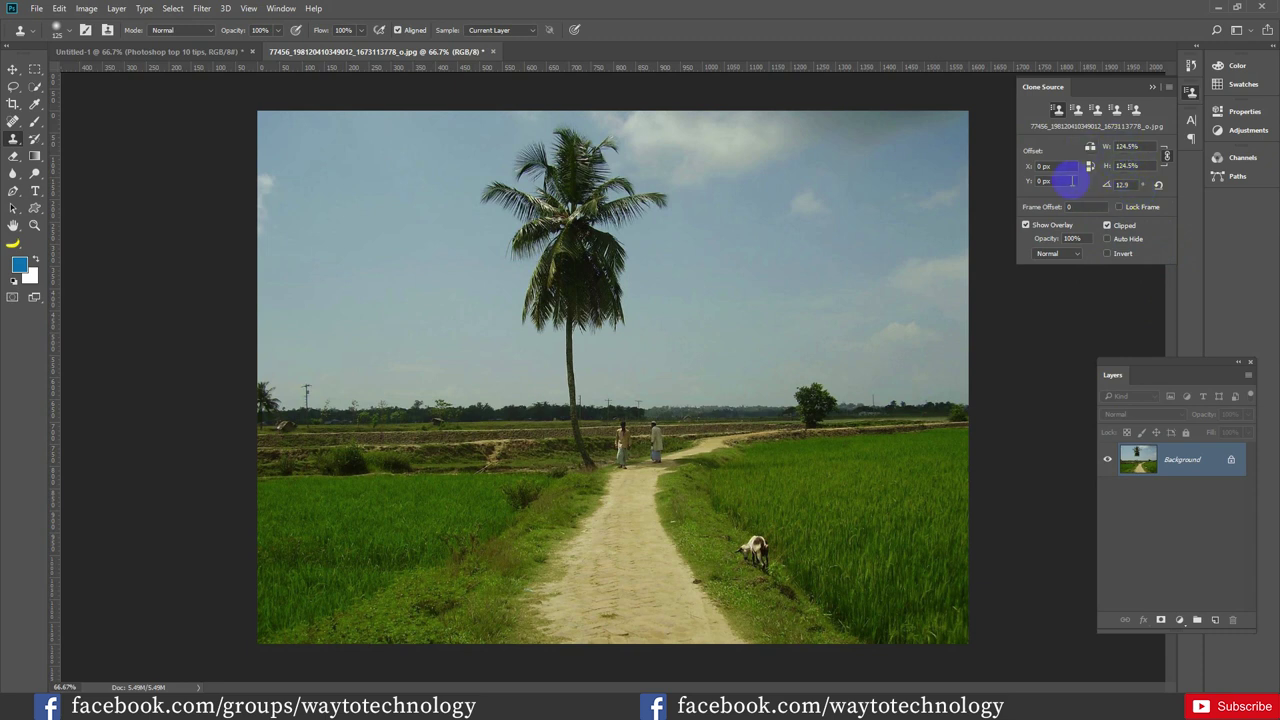
{"action": "left_click", "coordinate": [1190, 65]}
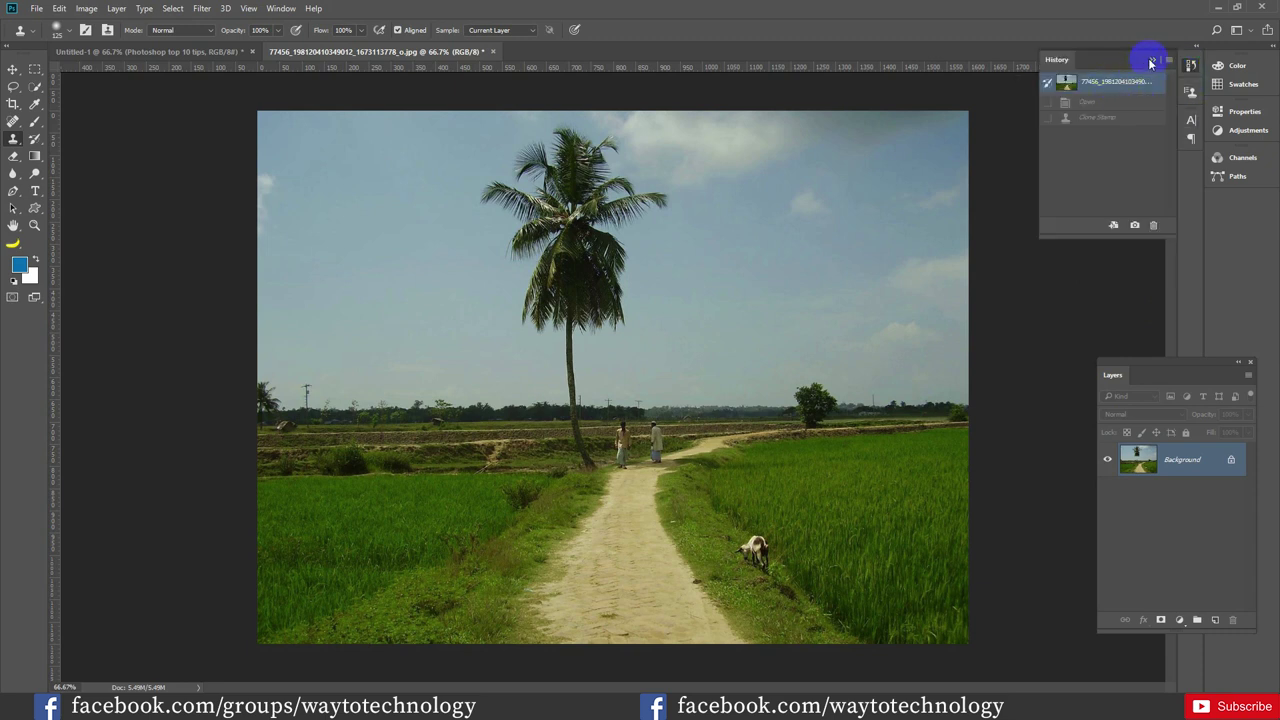
{"action": "left_click", "coordinate": [1152, 59]}
{"action": "left_click", "coordinate": [1191, 95]}
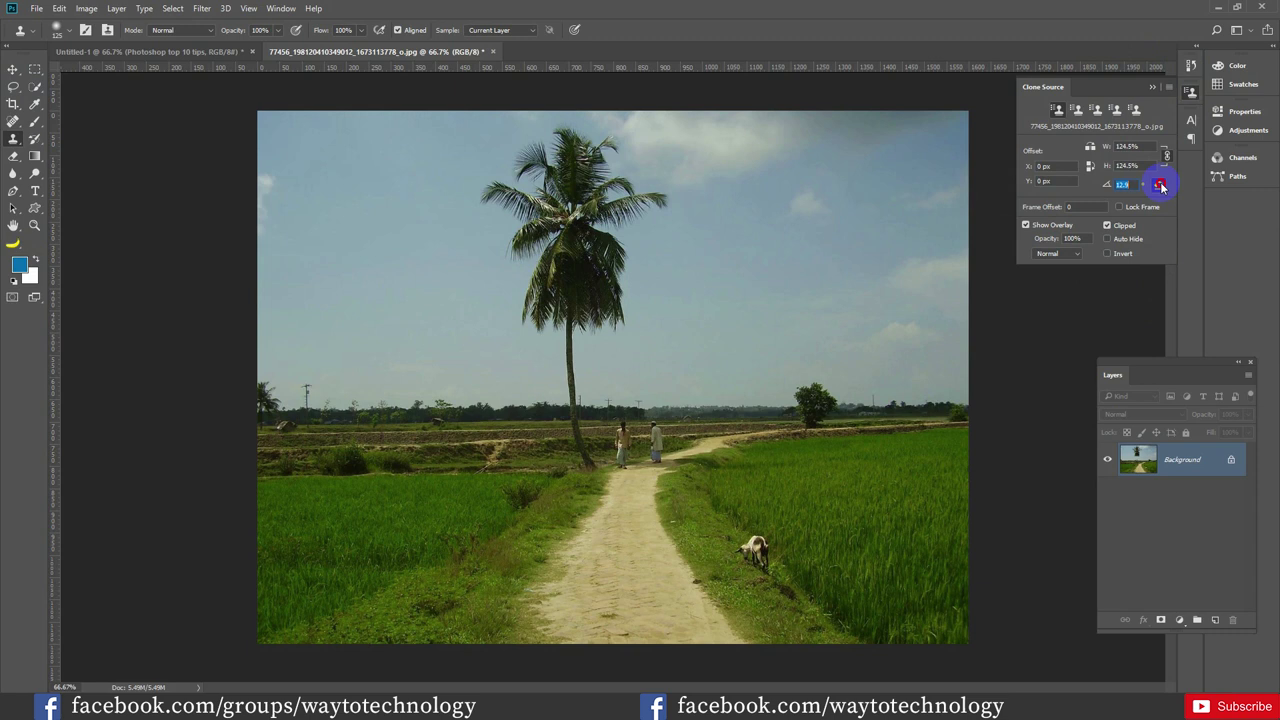
{"action": "left_click", "coordinate": [1158, 184]}
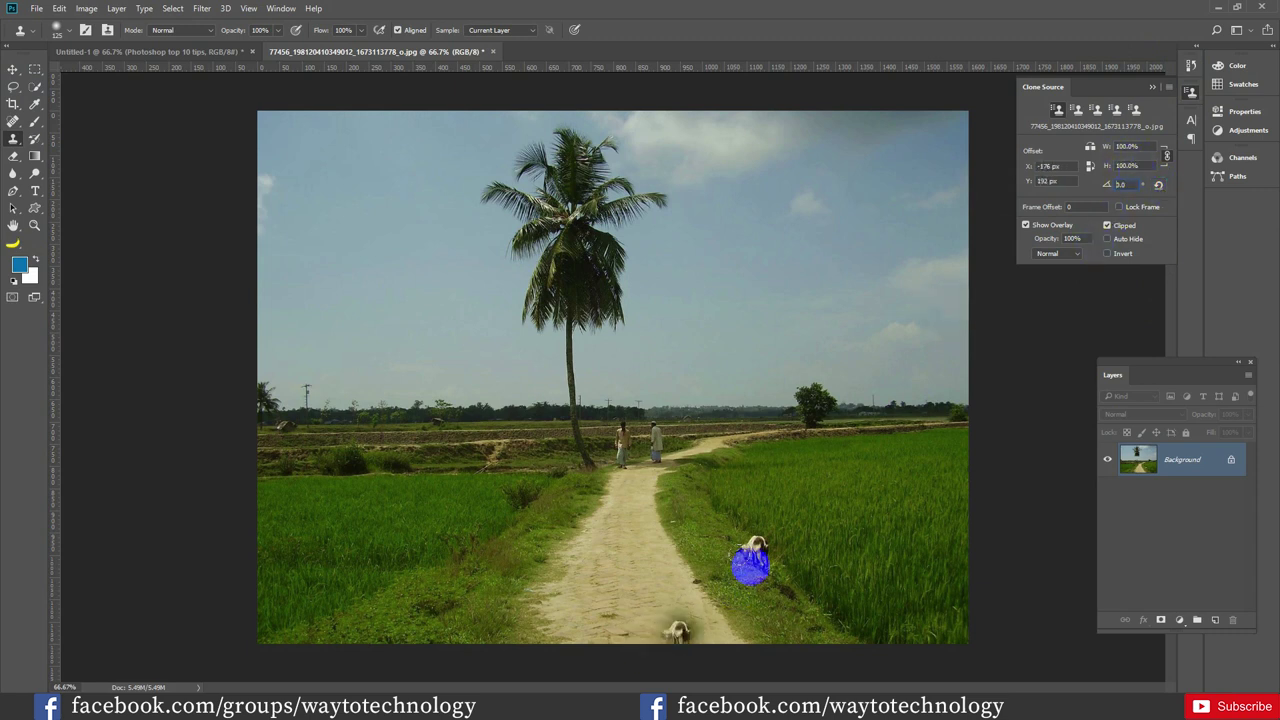
Load the goat, the palm trunk and a left-horizon spot into separate clone source slots
{"action": "left_click", "coordinate": [746, 555], "text": "alt"}
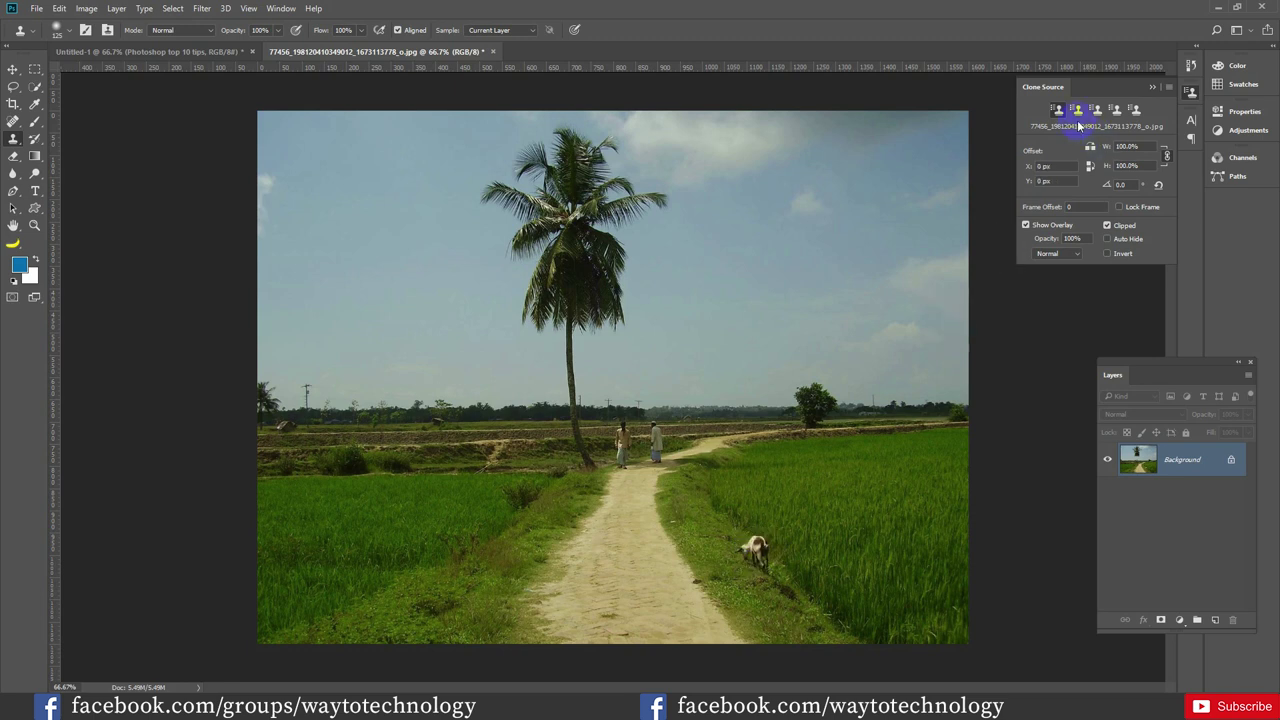
{"action": "left_click", "coordinate": [1076, 110]}
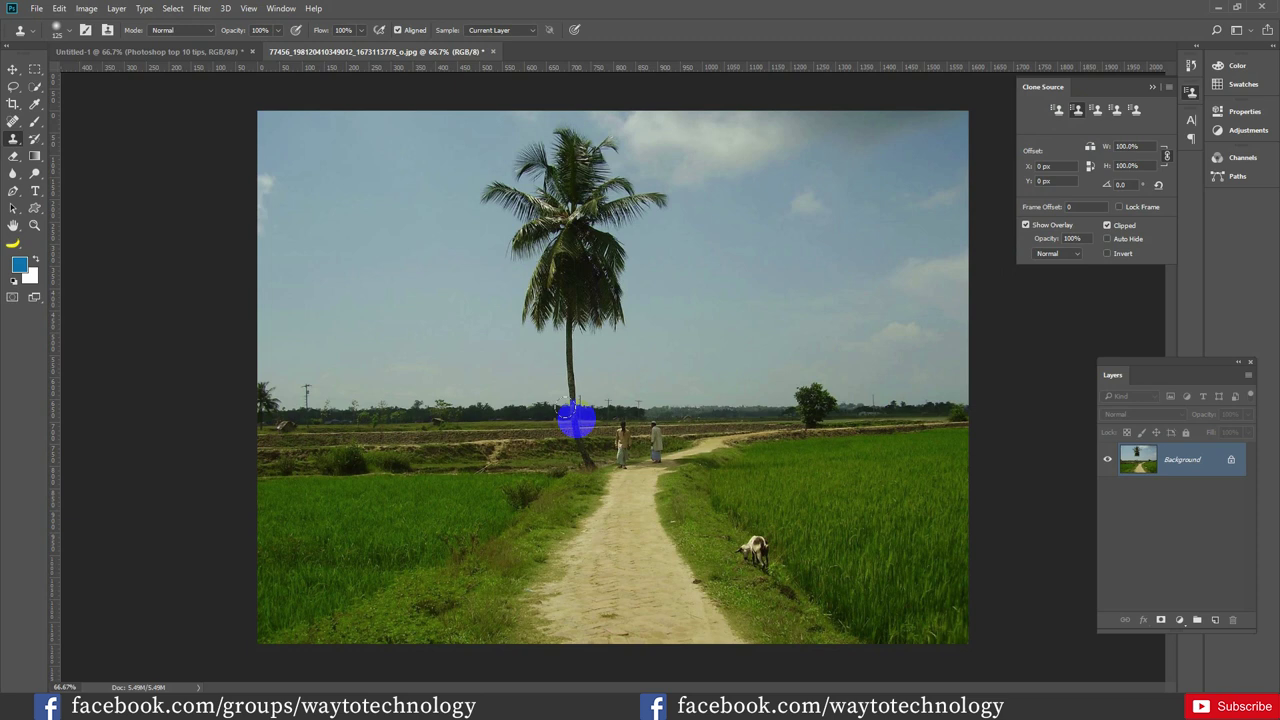
{"action": "left_click", "coordinate": [576, 415], "text": "alt"}
{"action": "left_click", "coordinate": [1097, 110]}
{"action": "left_click_drag", "start_coordinate": [845, 408], "coordinate": [814, 405]}
{"action": "left_click", "coordinate": [1049, 207]}
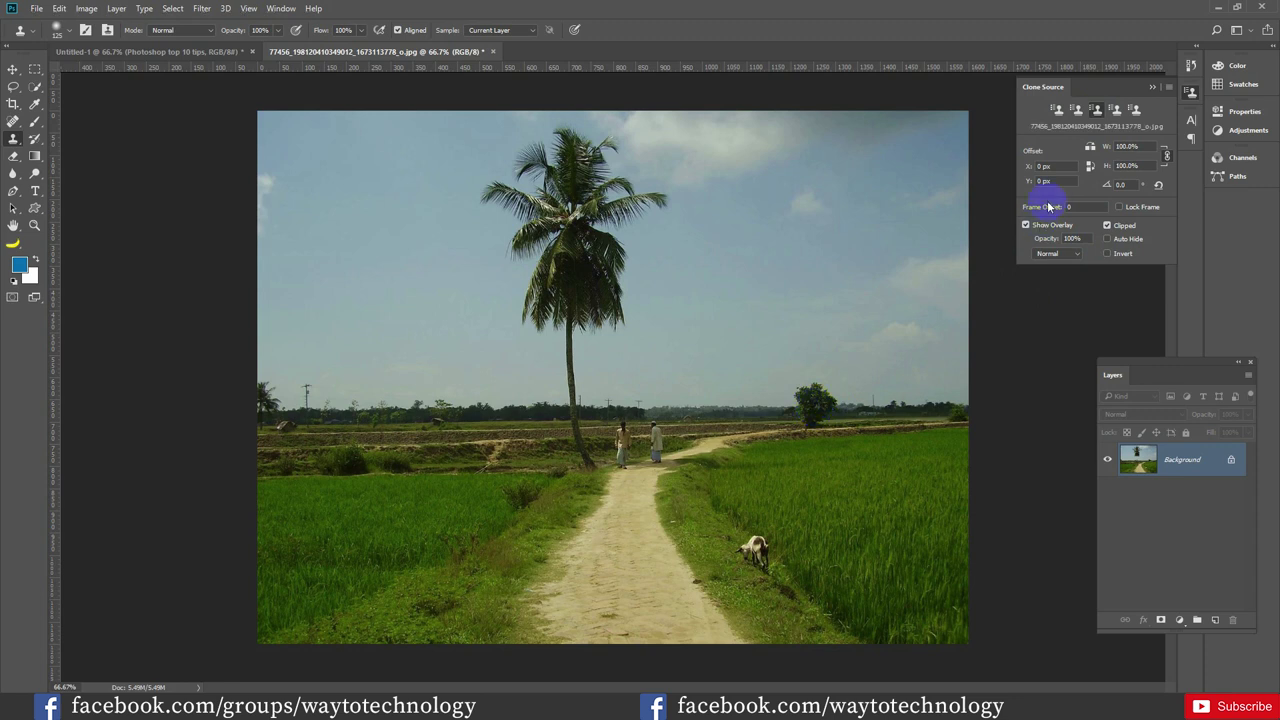
{"action": "left_click", "coordinate": [1115, 113]}
{"action": "mouse_move", "coordinate": [623, 437]}
{"action": "left_mouse_down"}
{"action": "mouse_move", "coordinate": [300, 420]}
{"action": "mouse_move", "coordinate": [305, 403]}
{"action": "left_mouse_up"}
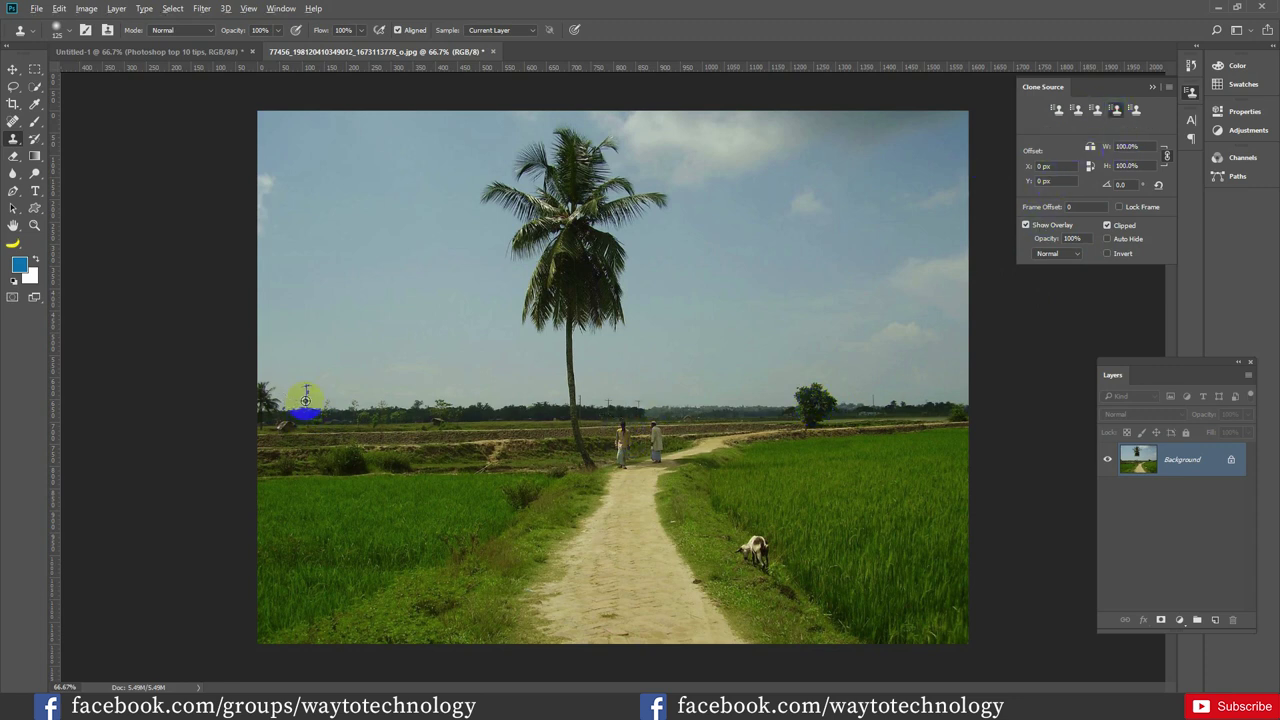
{"action": "left_click", "coordinate": [784, 403]}
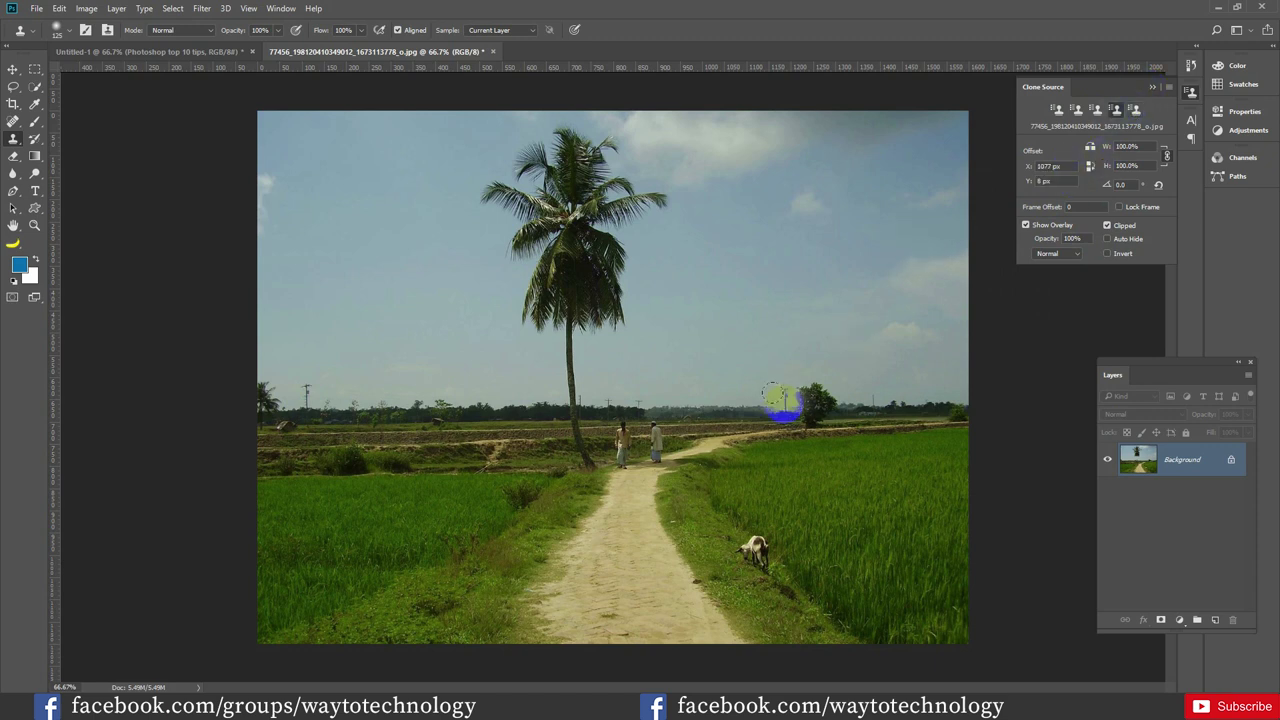
{"action": "left_click", "coordinate": [1114, 112]}
{"action": "left_click", "coordinate": [1062, 112]}
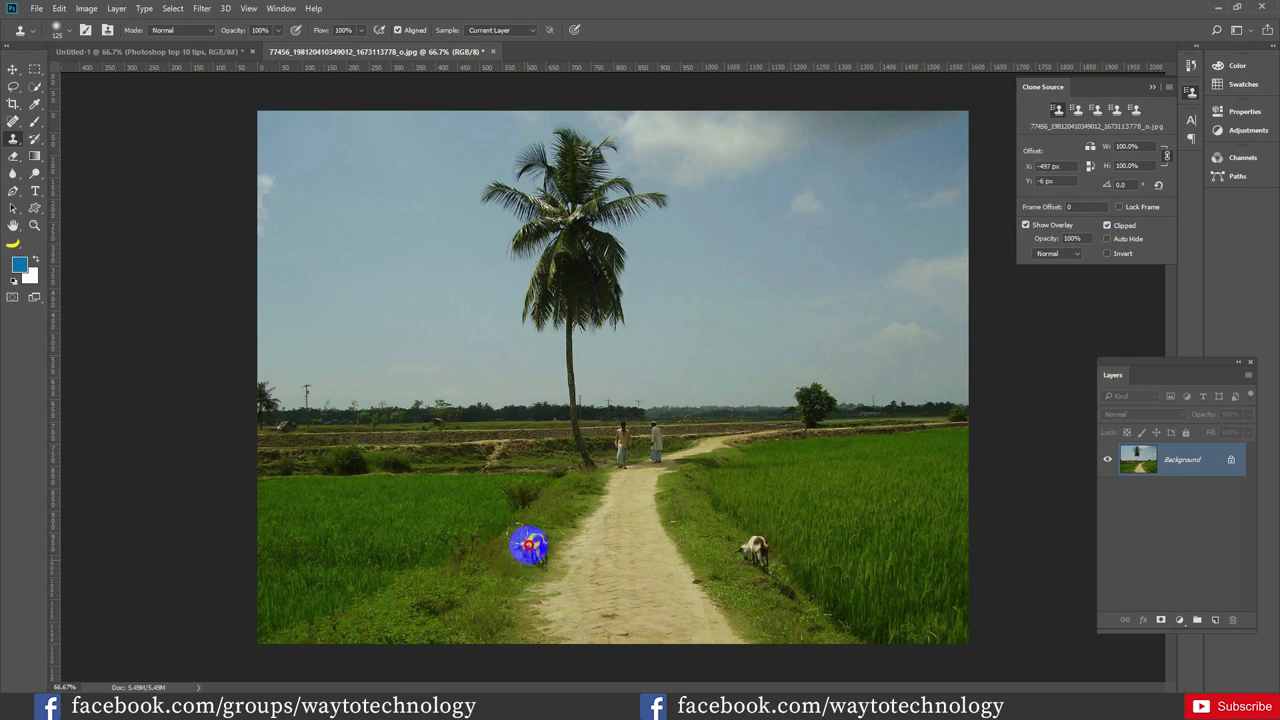
Stamp a second goat onto the left grass and paint a second palm tree beside the first
{"action": "left_click", "coordinate": [529, 545]}
{"action": "left_click", "coordinate": [1077, 110]}
{"action": "mouse_move", "coordinate": [614, 420]}
{"action": "left_mouse_down"}
{"action": "mouse_move", "coordinate": [571, 394]}
{"action": "mouse_move", "coordinate": [637, 420]}
{"action": "left_mouse_up"}
{"action": "key", "text": "ctrl+z"}
{"action": "mouse_move", "coordinate": [697, 418]}
{"action": "left_mouse_down"}
{"action": "mouse_move", "coordinate": [694, 258]}
{"action": "mouse_move", "coordinate": [668, 318]}
{"action": "mouse_move", "coordinate": [662, 259]}
{"action": "mouse_move", "coordinate": [683, 217]}
{"action": "mouse_move", "coordinate": [704, 264]}
{"action": "mouse_move", "coordinate": [696, 206]}
{"action": "mouse_move", "coordinate": [672, 185]}
{"action": "mouse_move", "coordinate": [704, 160]}
{"action": "mouse_move", "coordinate": [699, 174]}
{"action": "mouse_move", "coordinate": [678, 149]}
{"action": "mouse_move", "coordinate": [650, 152]}
{"action": "mouse_move", "coordinate": [708, 145]}
{"action": "mouse_move", "coordinate": [740, 315]}
{"action": "mouse_move", "coordinate": [716, 330]}
{"action": "mouse_move", "coordinate": [708, 272]}
{"action": "mouse_move", "coordinate": [716, 354]}
{"action": "mouse_move", "coordinate": [736, 174]}
{"action": "mouse_move", "coordinate": [760, 238]}
{"action": "mouse_move", "coordinate": [663, 241]}
{"action": "mouse_move", "coordinate": [645, 228]}
{"action": "mouse_move", "coordinate": [737, 177]}
{"action": "left_mouse_up"}
Copy the small horizon tree further right and clone horizon detail onto the left side
{"action": "left_click", "coordinate": [1108, 111]}
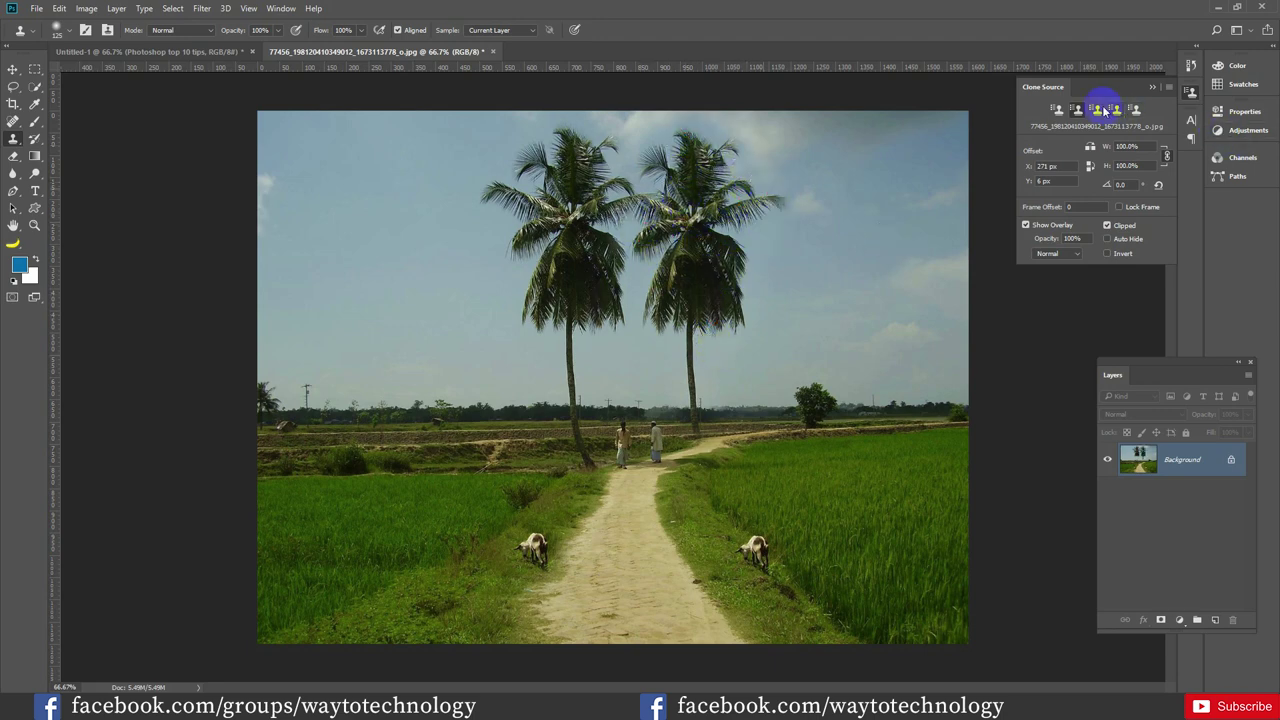
{"action": "left_click", "coordinate": [820, 394], "text": "alt"}
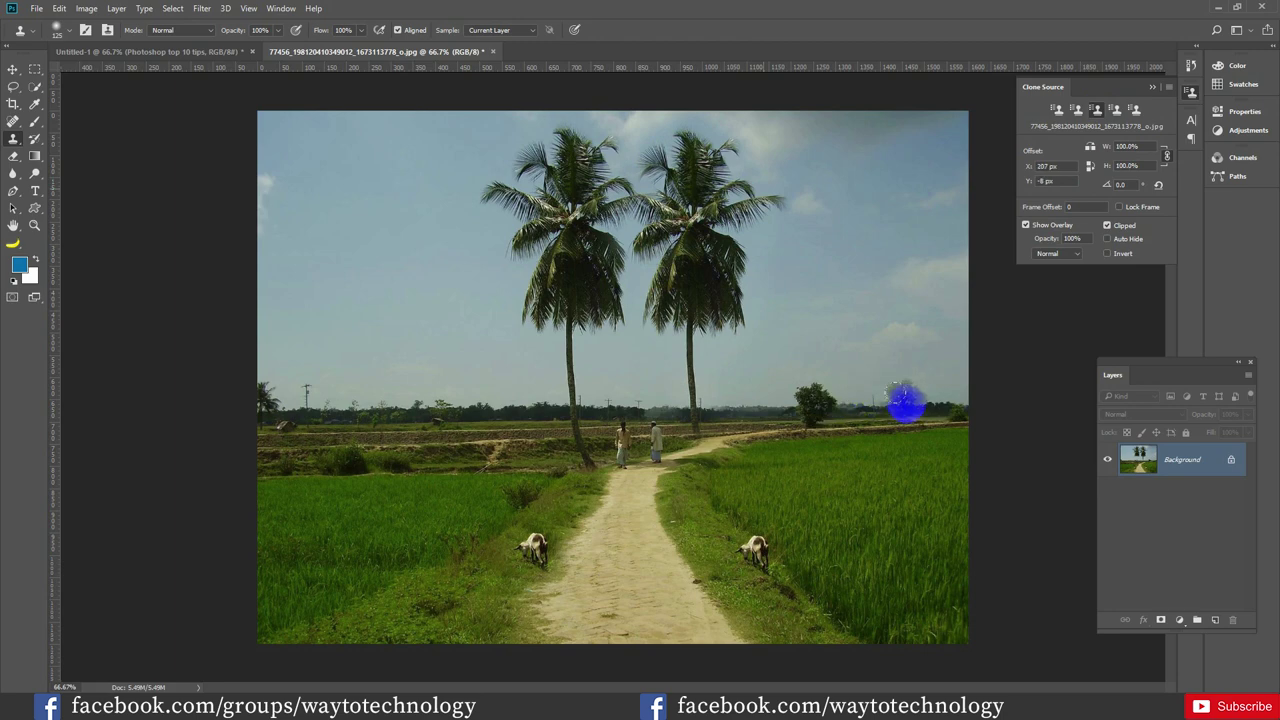
{"action": "mouse_move", "coordinate": [905, 403]}
{"action": "left_mouse_down"}
{"action": "mouse_move", "coordinate": [897, 369]}
{"action": "mouse_move", "coordinate": [912, 402]}
{"action": "left_mouse_up"}
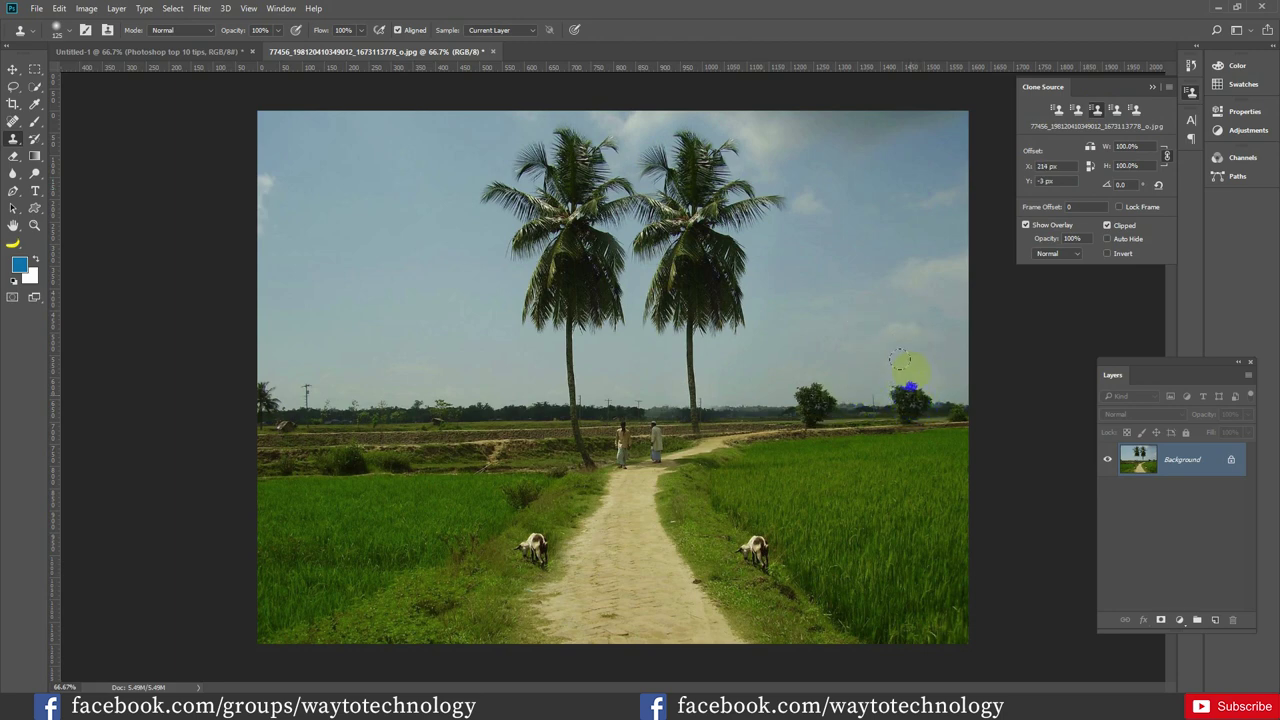
{"action": "left_click", "coordinate": [300, 377], "text": "alt"}
{"action": "left_click", "coordinate": [363, 400]}
{"action": "left_click_drag", "start_coordinate": [363, 400], "coordinate": [357, 384]}
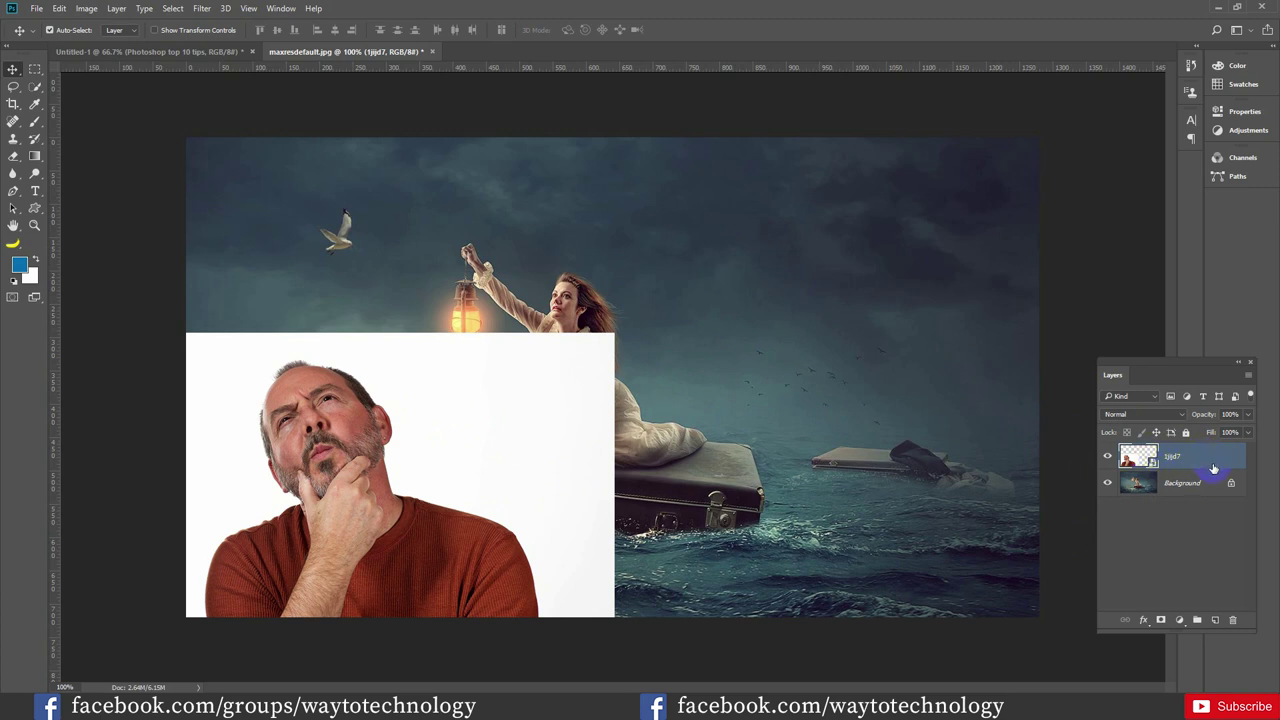
Open Blending Options from Layer > Layer Style, cancel, then reopen them from the 1jjd7 layer row
{"action": "left_click", "coordinate": [117, 9]}
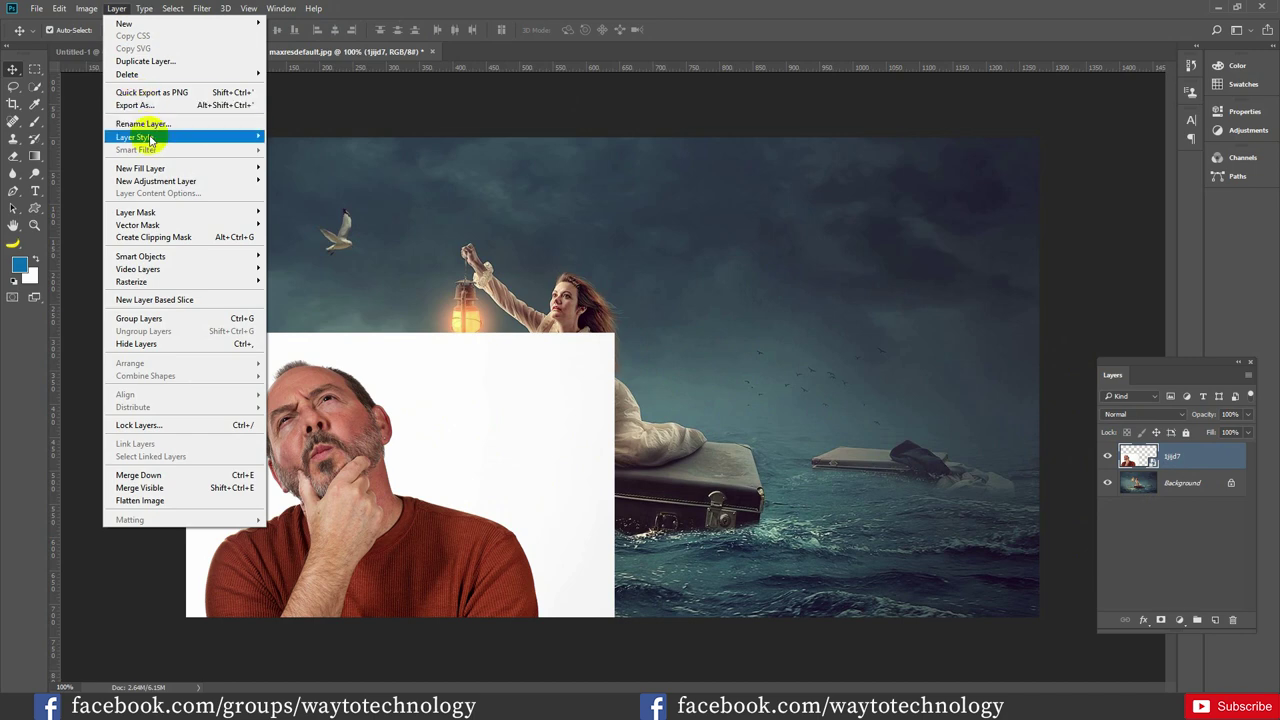
{"action": "mouse_move", "coordinate": [238, 137]}
{"action": "left_click", "coordinate": [308, 138]}
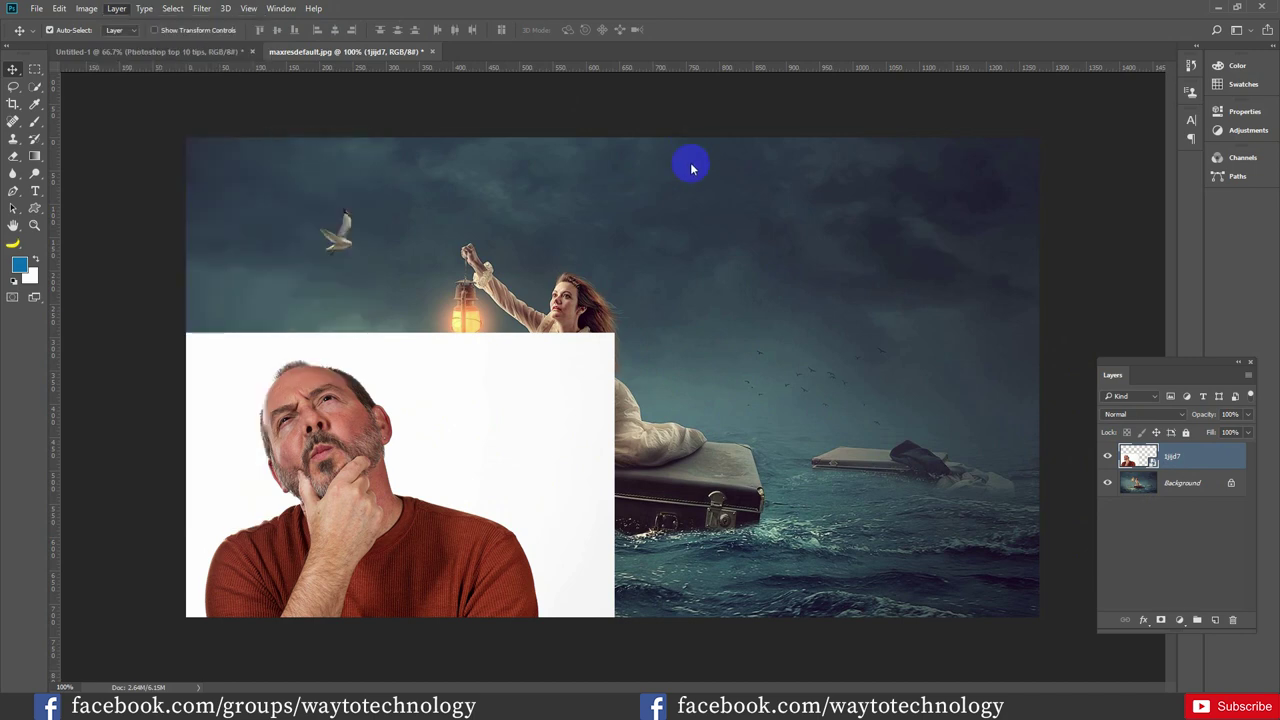
{"action": "left_click", "coordinate": [1112, 68]}
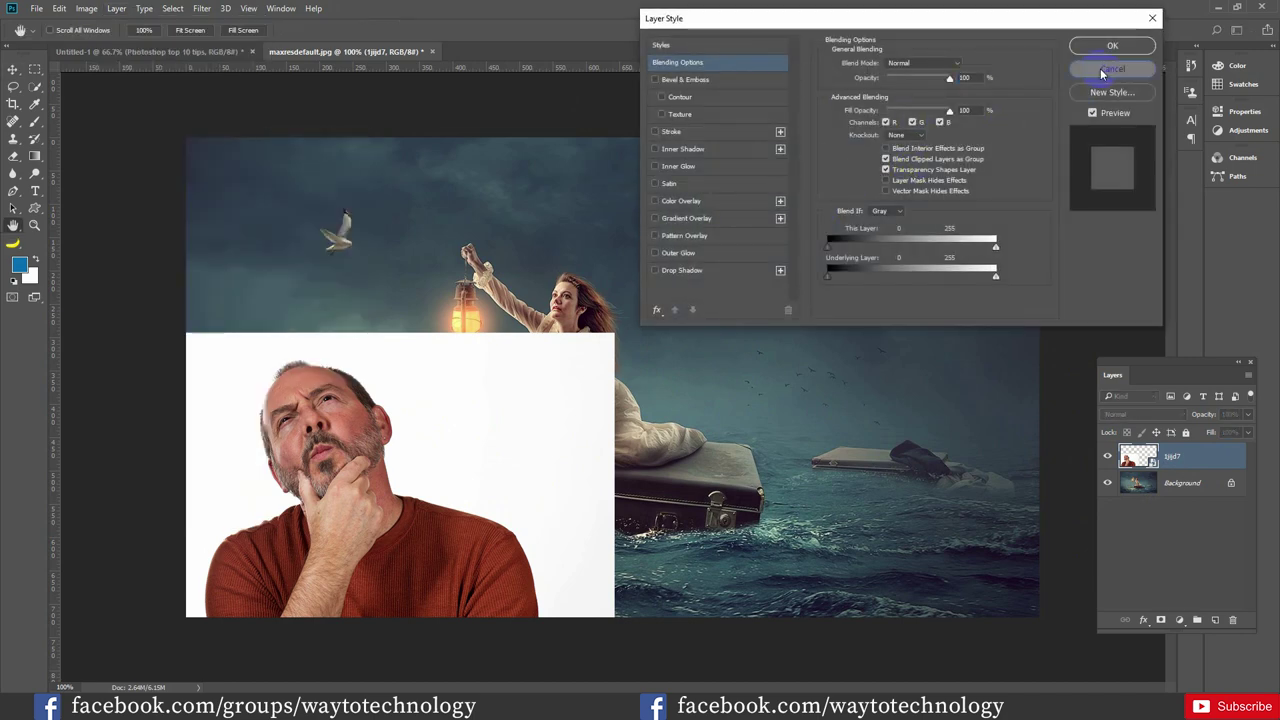
{"action": "double_click", "coordinate": [1223, 462]}
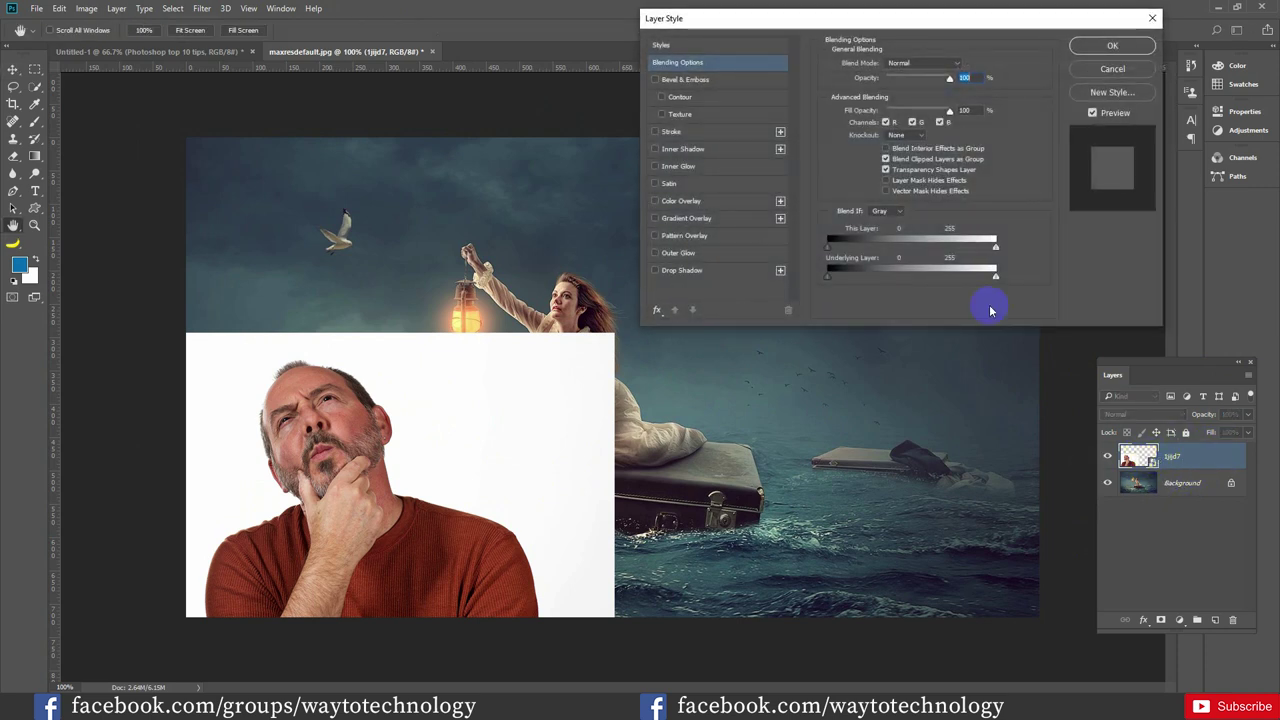
Keep Gray as the Blend If channel and shift This Layer's black slider so the sea shows through
{"action": "left_click", "coordinate": [886, 213]}
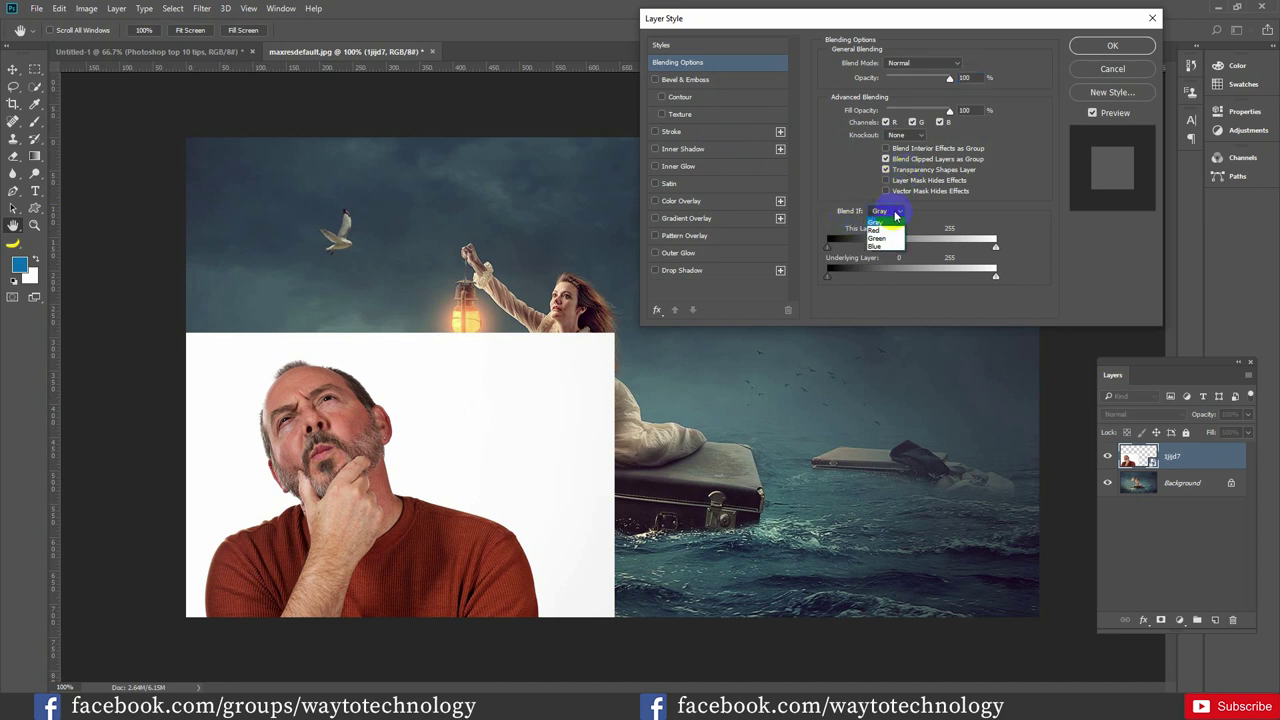
{"action": "left_click", "coordinate": [884, 224]}
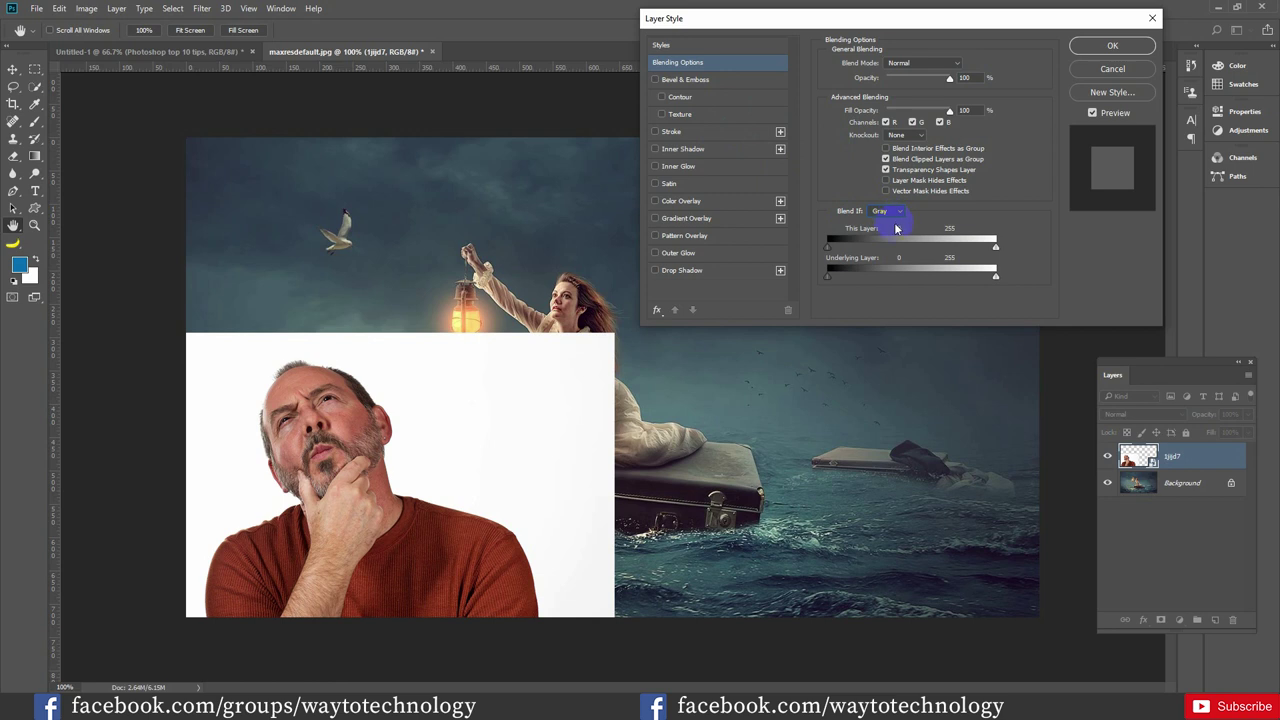
{"action": "left_click", "coordinate": [843, 250]}
{"action": "left_click", "coordinate": [829, 246]}
{"action": "left_click_drag", "start_coordinate": [841, 246], "coordinate": [814, 250]}
Split This Layer's white handle to fade the white backdrop, and raise Underlying Layer's black handle to hide the lower body
{"action": "left_click_drag", "start_coordinate": [995, 252], "coordinate": [982, 253]}
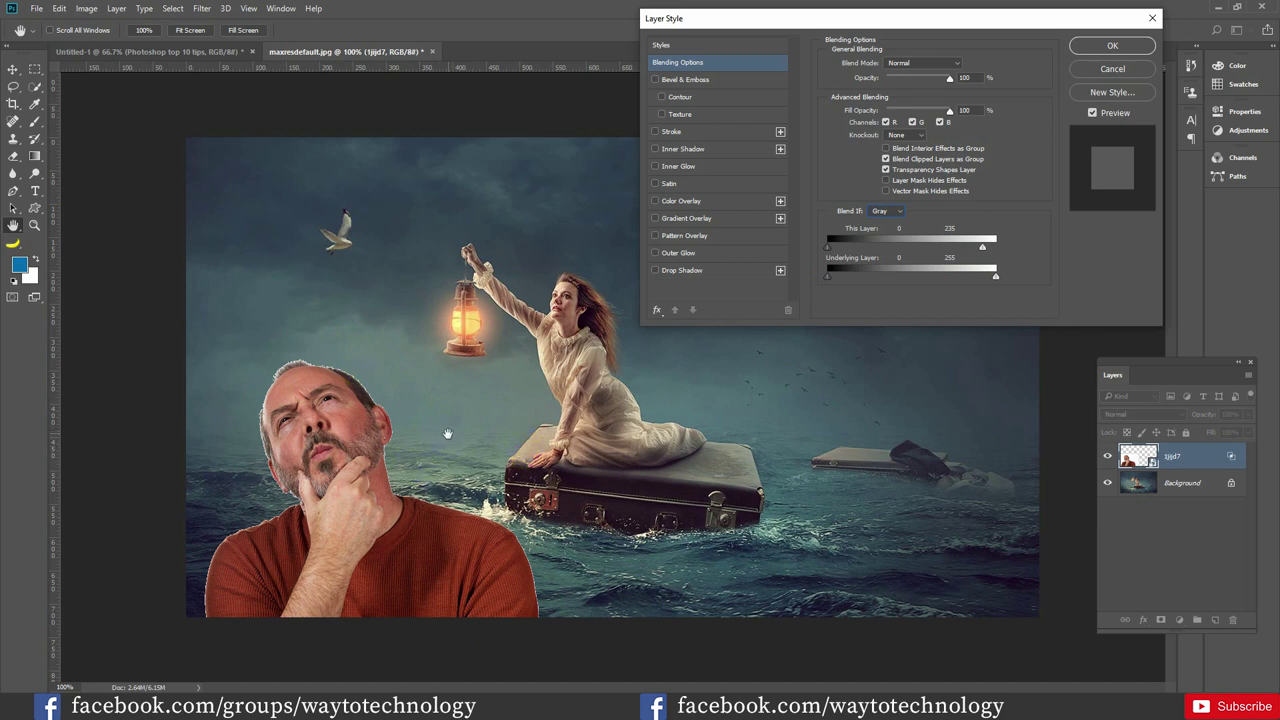
{"action": "left_click_drag", "start_coordinate": [984, 249], "coordinate": [982, 253]}
{"action": "left_click_drag", "start_coordinate": [963, 254], "coordinate": [997, 275]}
{"action": "left_click_drag", "start_coordinate": [843, 281], "coordinate": [886, 278]}
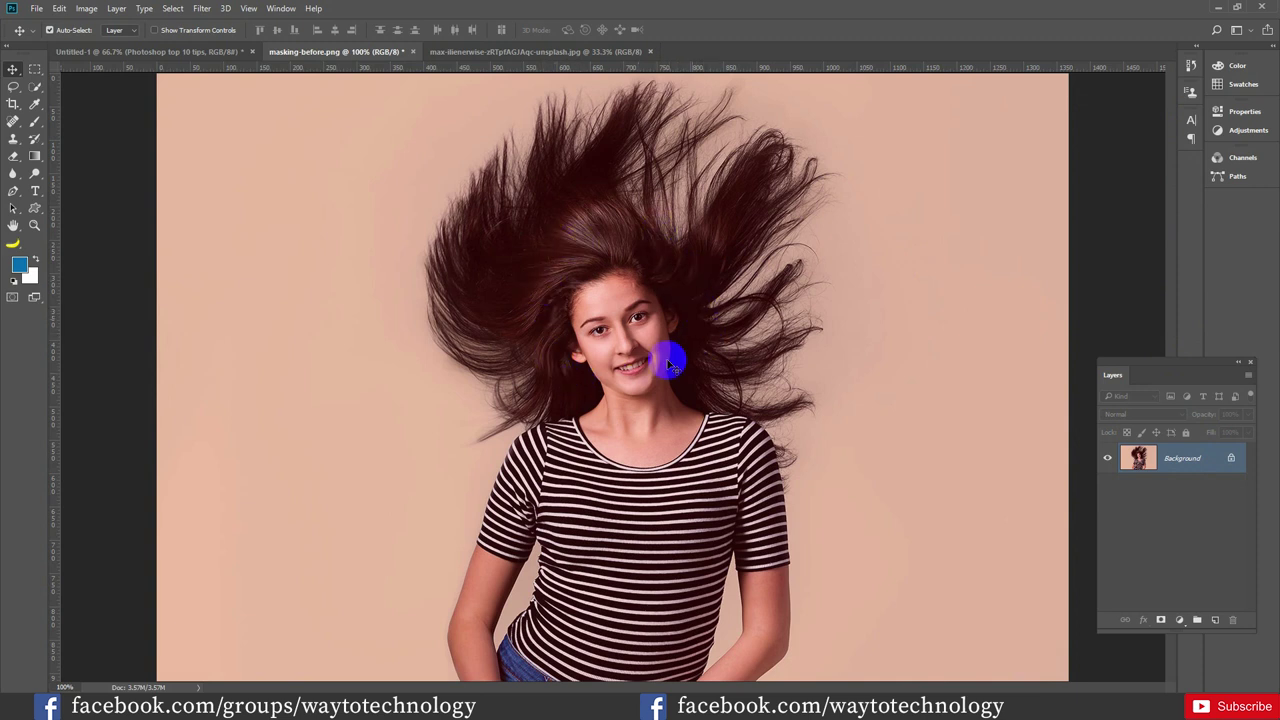
Add a Curves adjustment layer above the flying-hair portrait's Background
{"action": "left_click", "coordinate": [621, 358]}
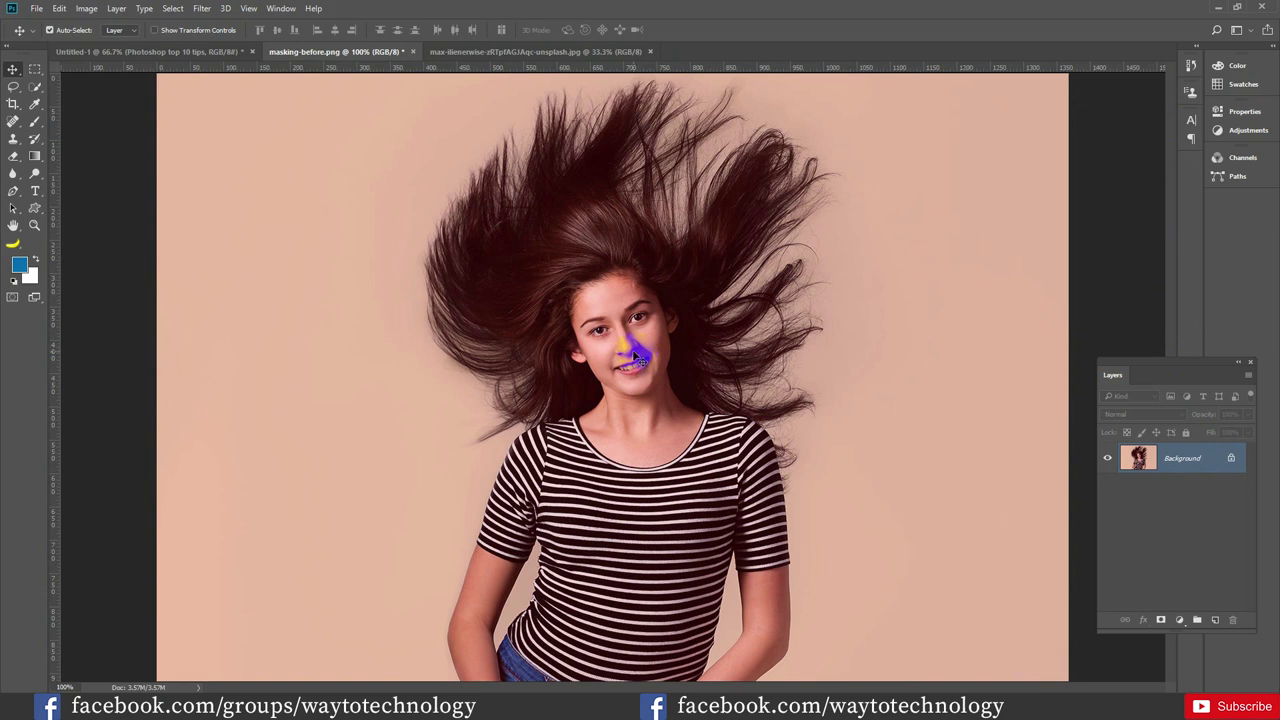
{"action": "left_click", "coordinate": [948, 398]}
{"action": "left_click", "coordinate": [1179, 619]}
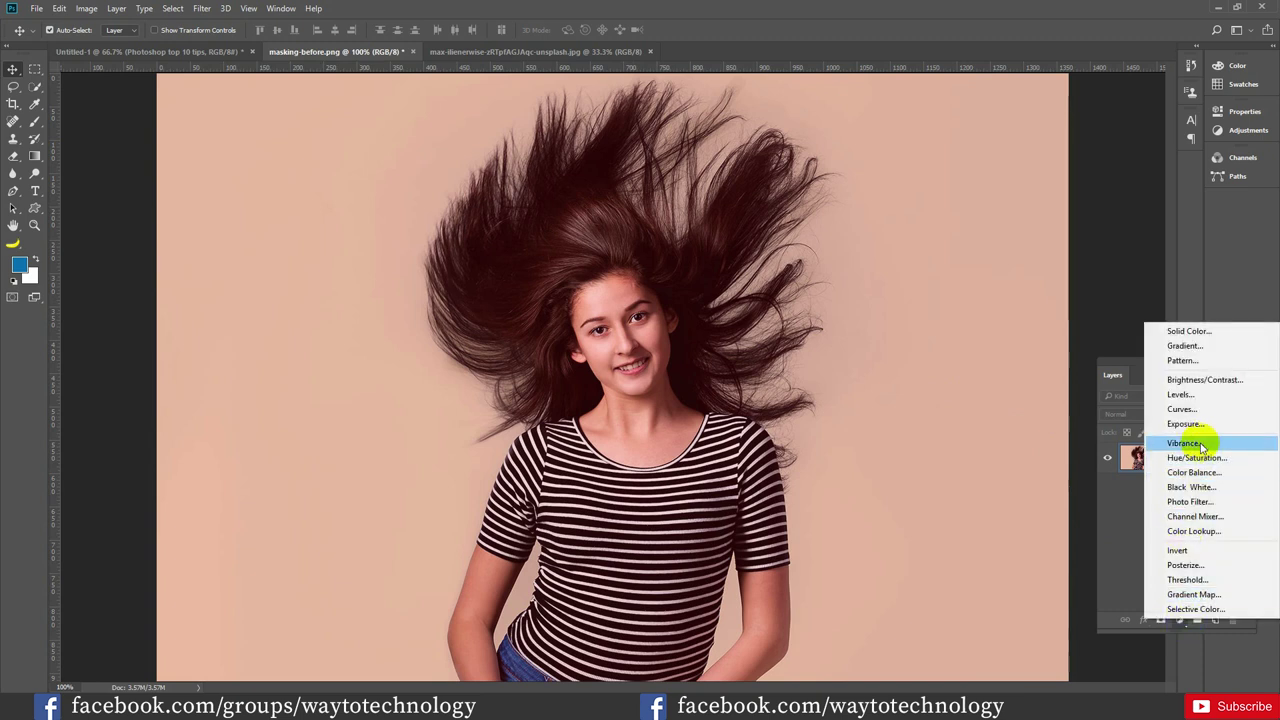
{"action": "left_click", "coordinate": [1184, 409]}
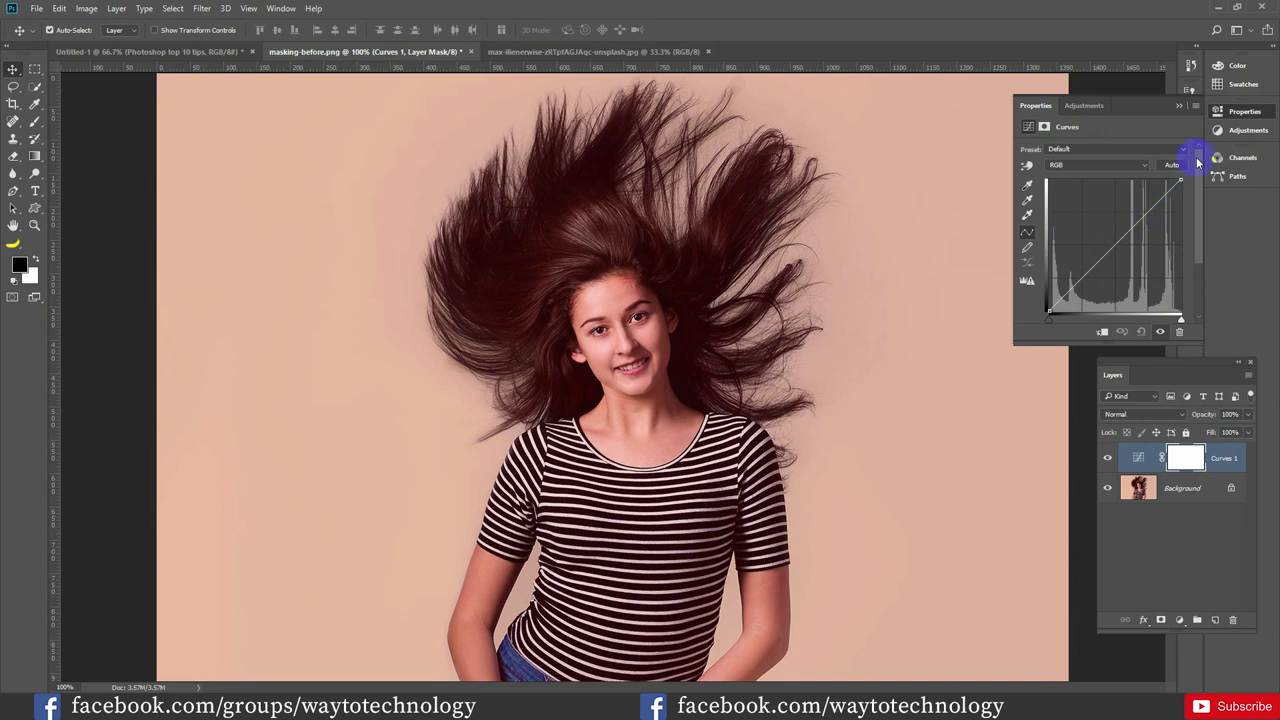
Compare the Curves Auto Options algorithms and confirm Find Dark & Light Colors as the default
{"action": "left_click", "coordinate": [1197, 107]}
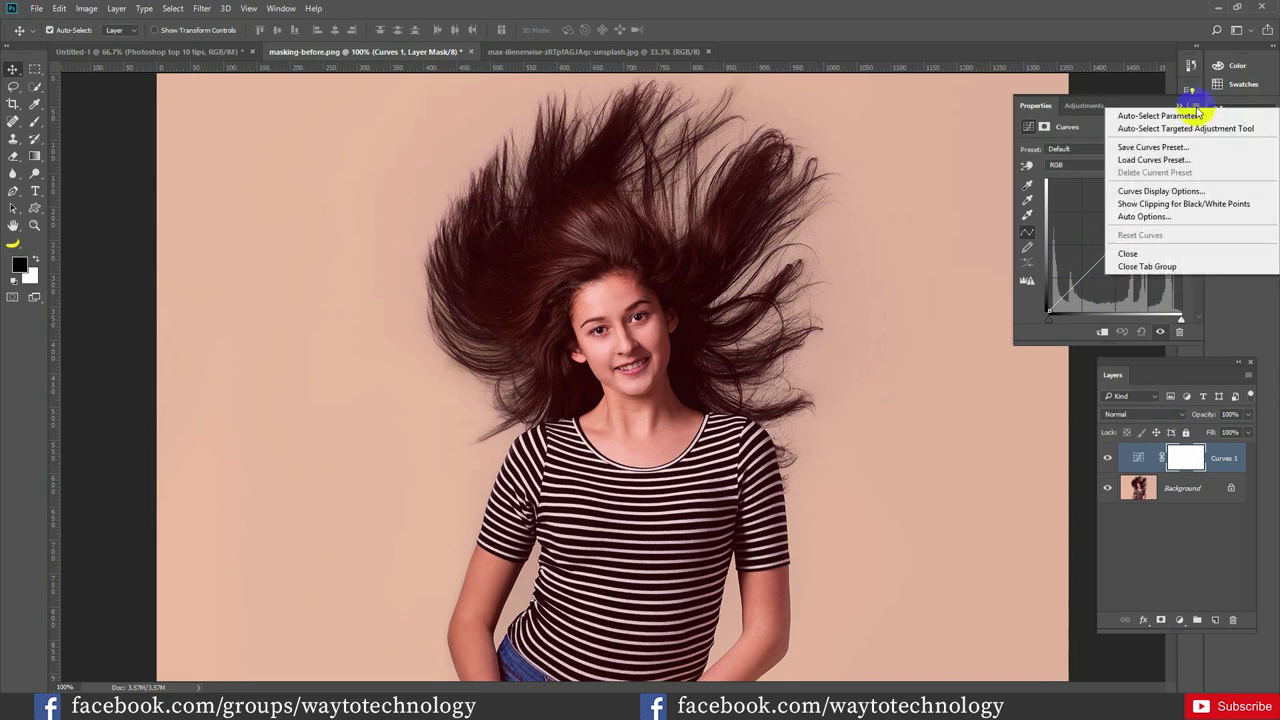
{"action": "left_click", "coordinate": [1158, 218]}
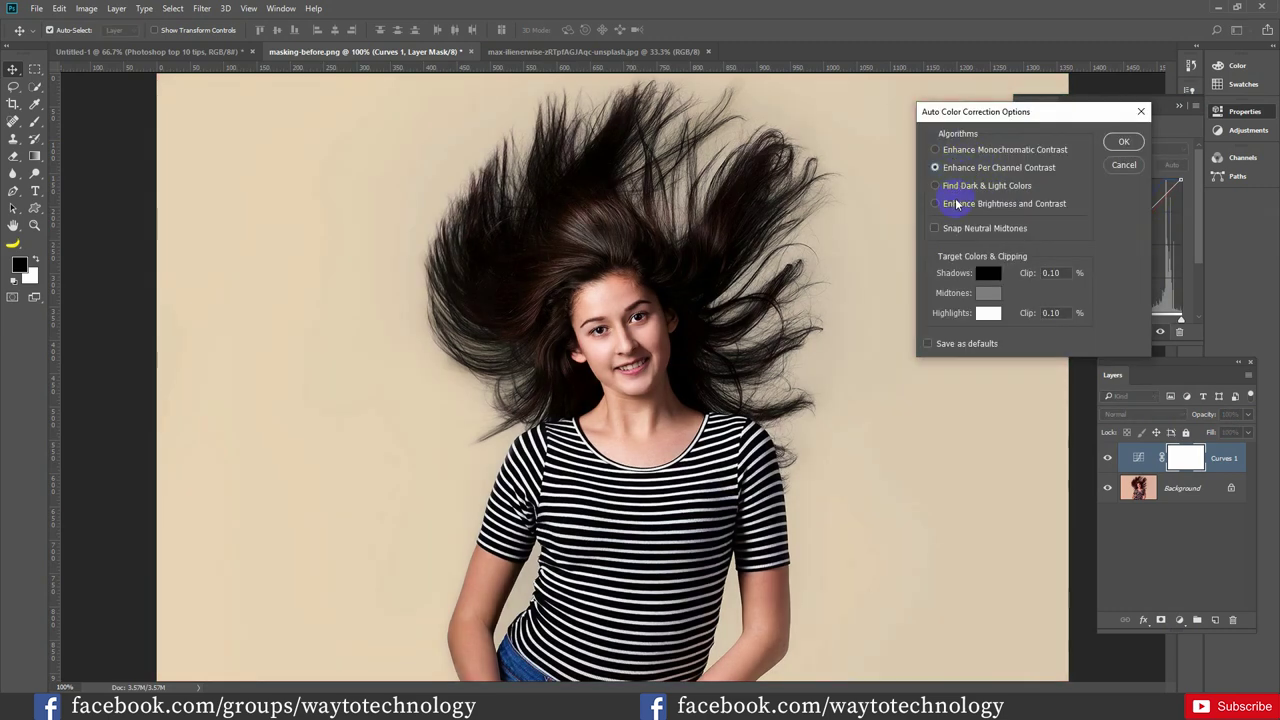
{"action": "left_click", "coordinate": [951, 206]}
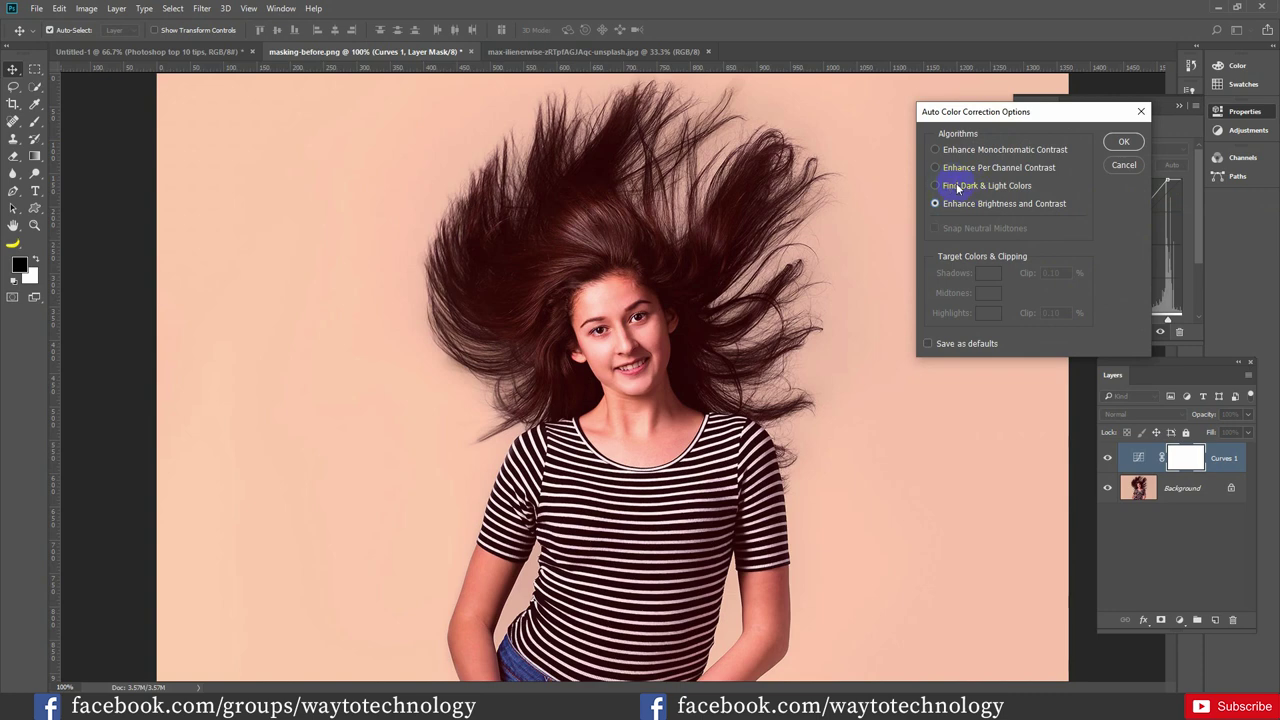
{"action": "left_click", "coordinate": [960, 188]}
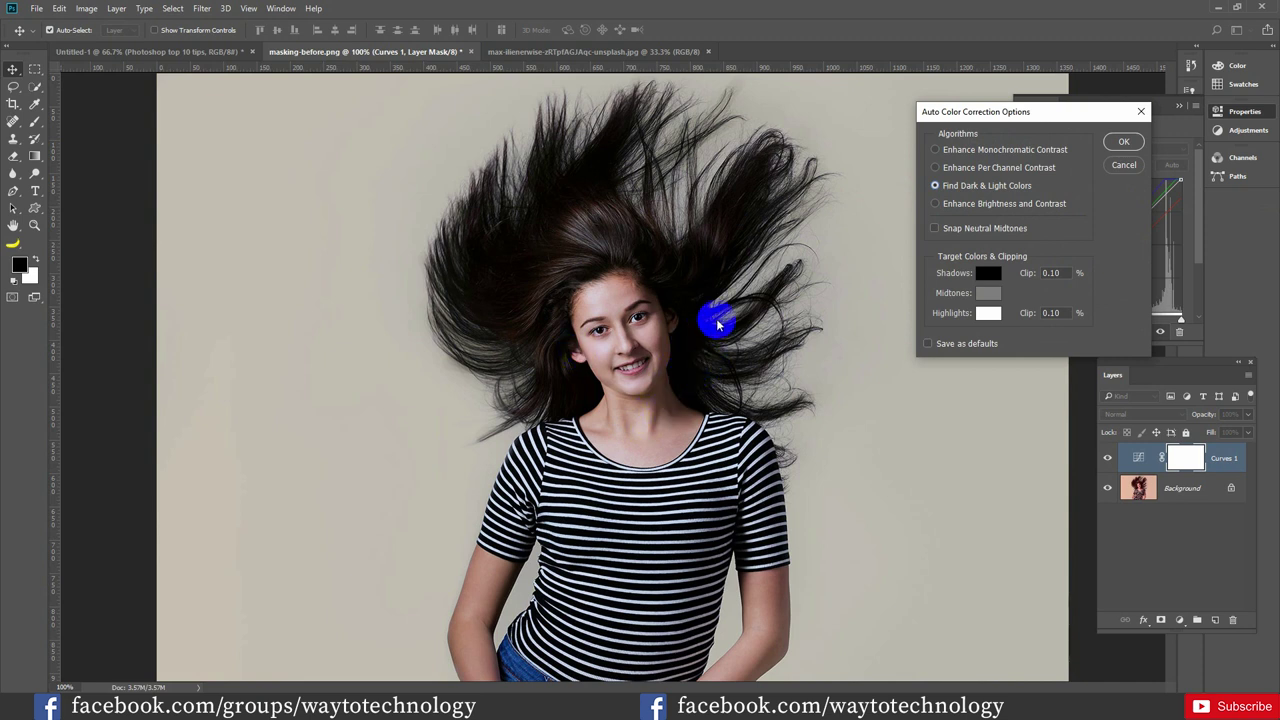
{"action": "left_click", "coordinate": [946, 152]}
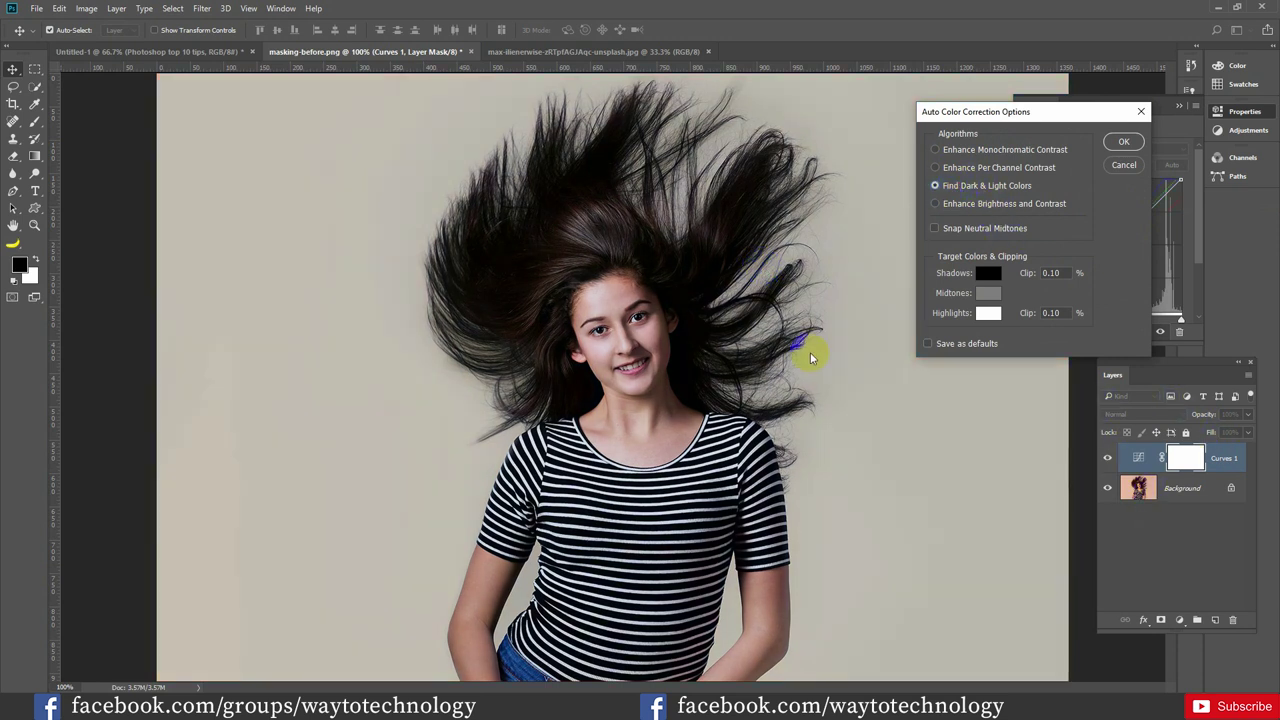
{"action": "left_click", "coordinate": [688, 322]}
{"action": "left_click_drag", "start_coordinate": [685, 304], "coordinate": [608, 286]}
{"action": "mouse_move", "coordinate": [948, 238]}
{"action": "left_mouse_down"}
{"action": "mouse_move", "coordinate": [594, 251]}
{"action": "mouse_move", "coordinate": [689, 303]}
{"action": "mouse_move", "coordinate": [654, 200]}
{"action": "mouse_move", "coordinate": [669, 351]}
{"action": "mouse_move", "coordinate": [651, 359]}
{"action": "mouse_move", "coordinate": [710, 347]}
{"action": "left_mouse_up"}
{"action": "left_click", "coordinate": [946, 345]}
{"action": "left_click", "coordinate": [1123, 142]}
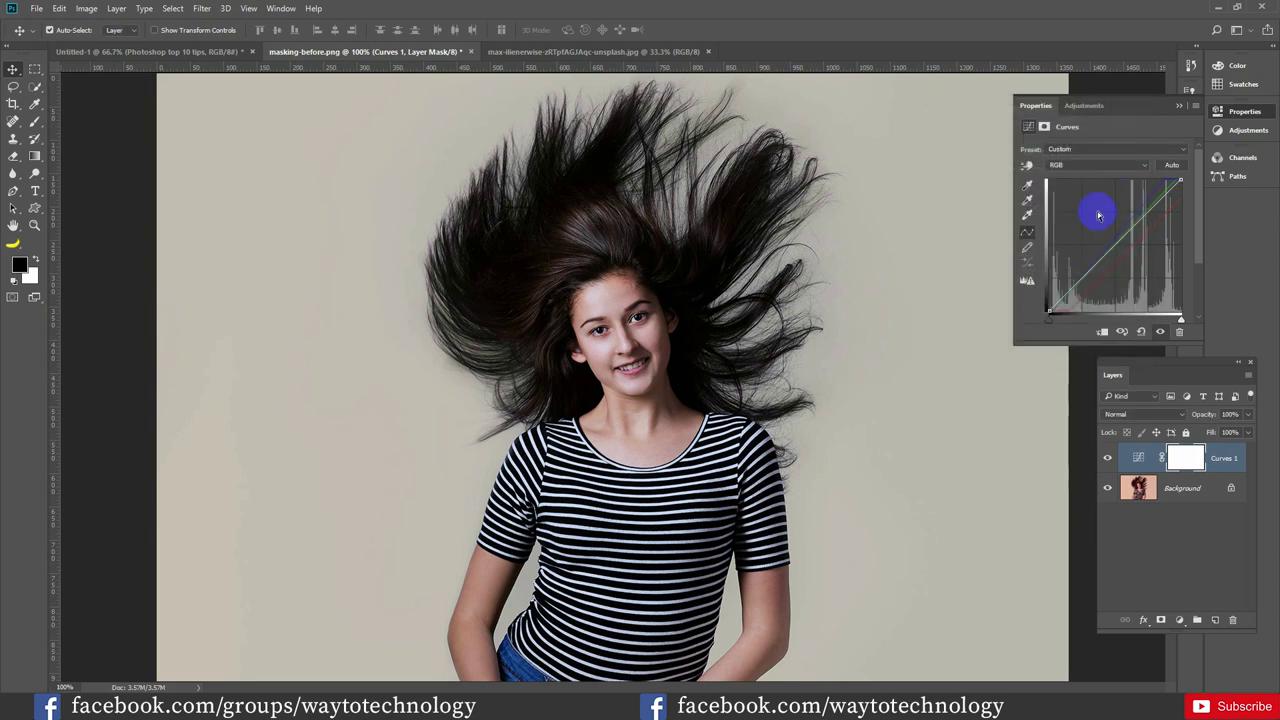
Replace Curves 1 with a fresh Curves layer set to Auto, then switch to the glasses photo
{"action": "left_click_drag", "start_coordinate": [1150, 458], "coordinate": [1230, 622]}
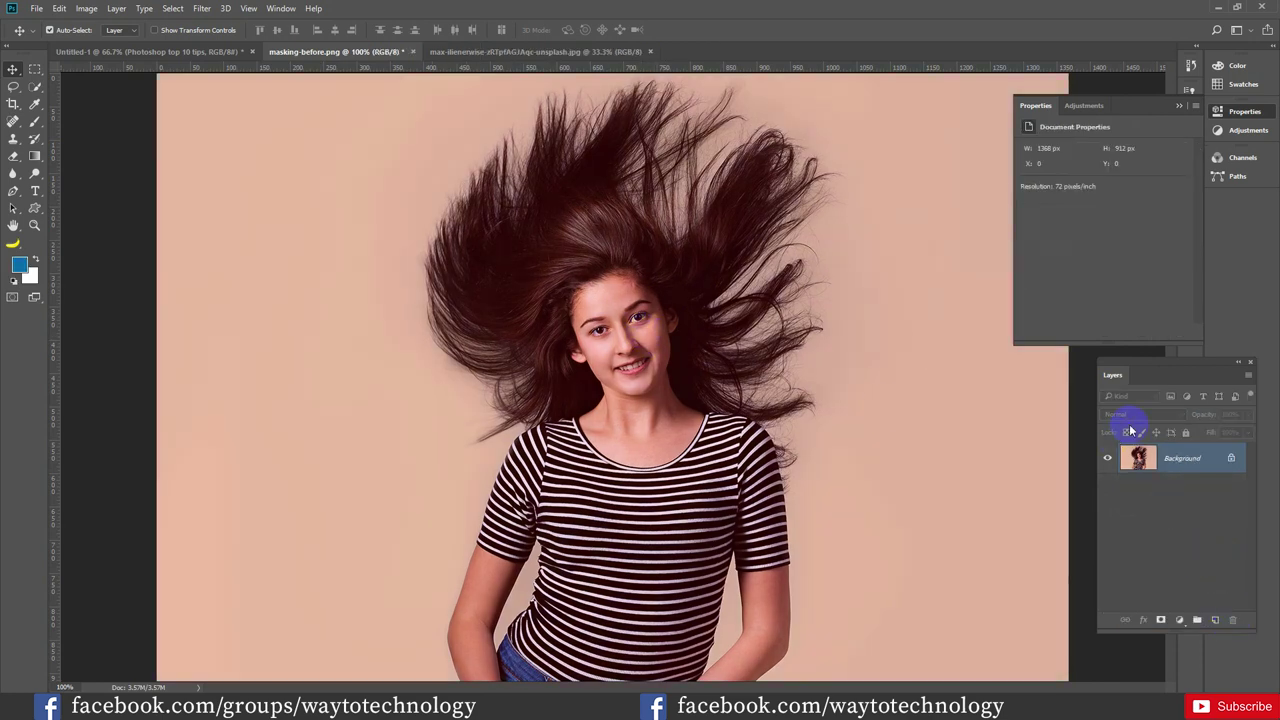
{"action": "left_click", "coordinate": [1181, 622]}
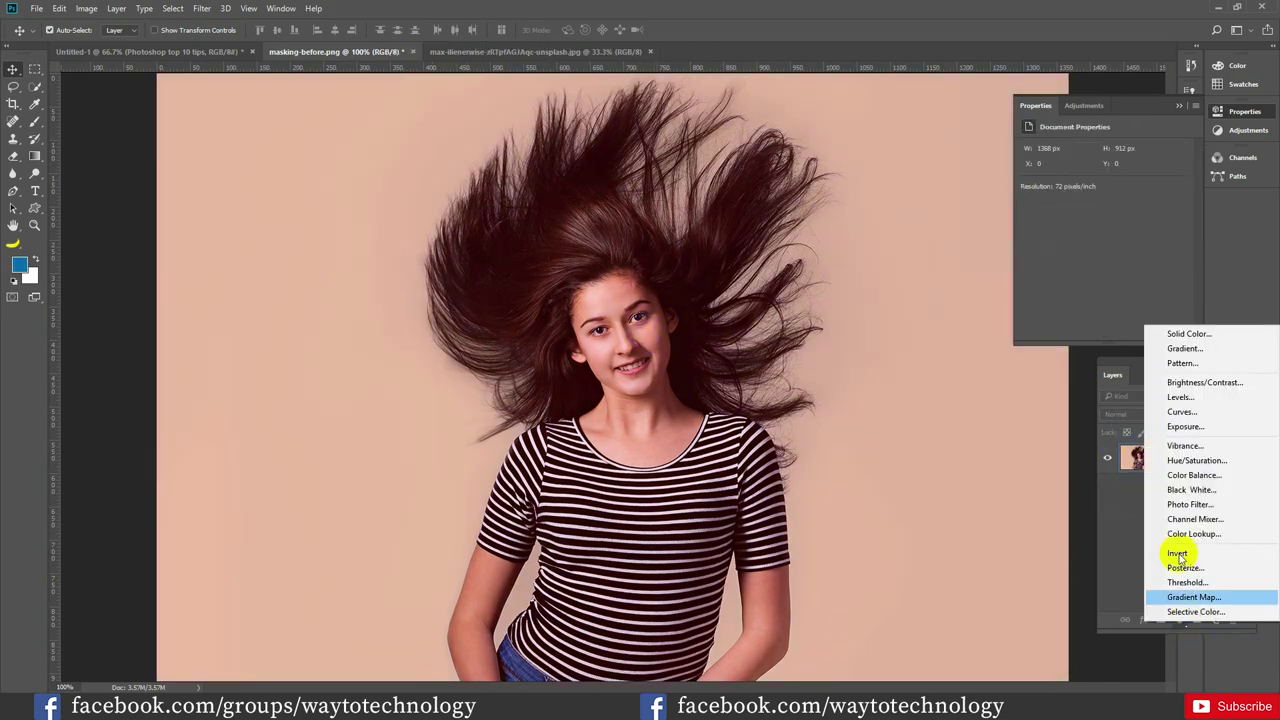
{"action": "left_click", "coordinate": [1191, 417]}
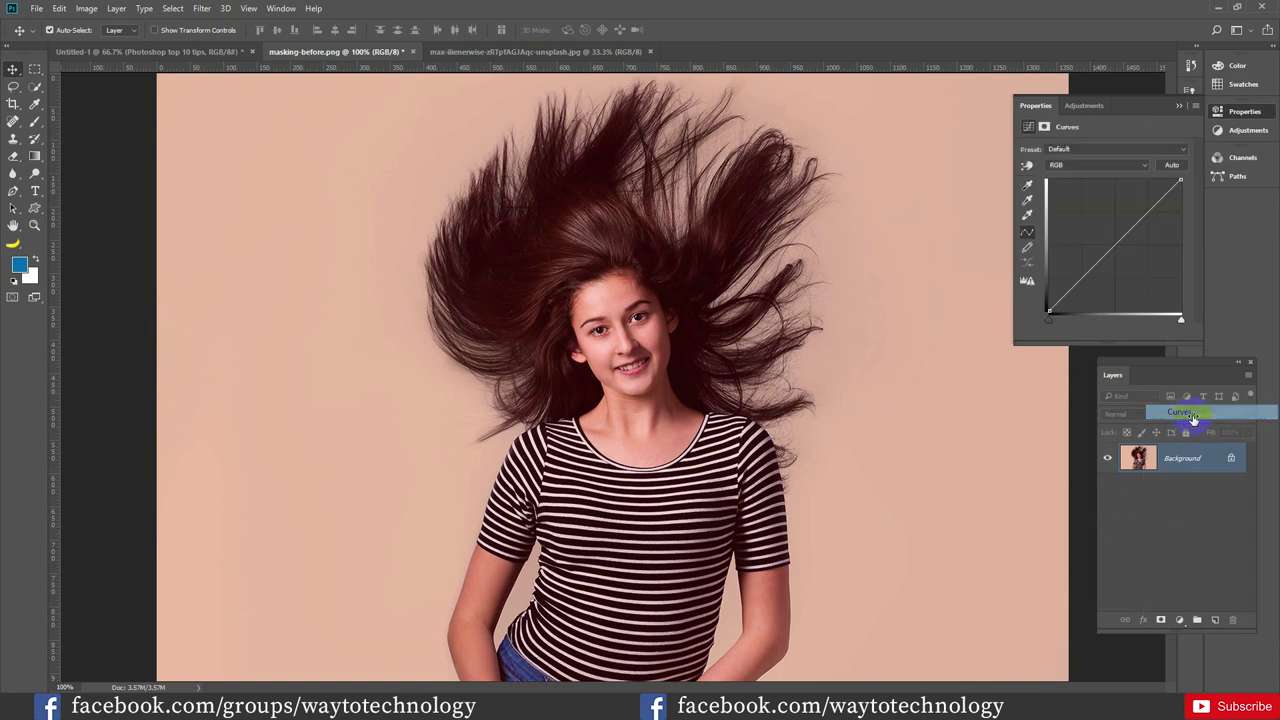
{"action": "left_click", "coordinate": [1172, 166]}
{"action": "left_click", "coordinate": [731, 258]}
{"action": "left_click", "coordinate": [703, 342]}
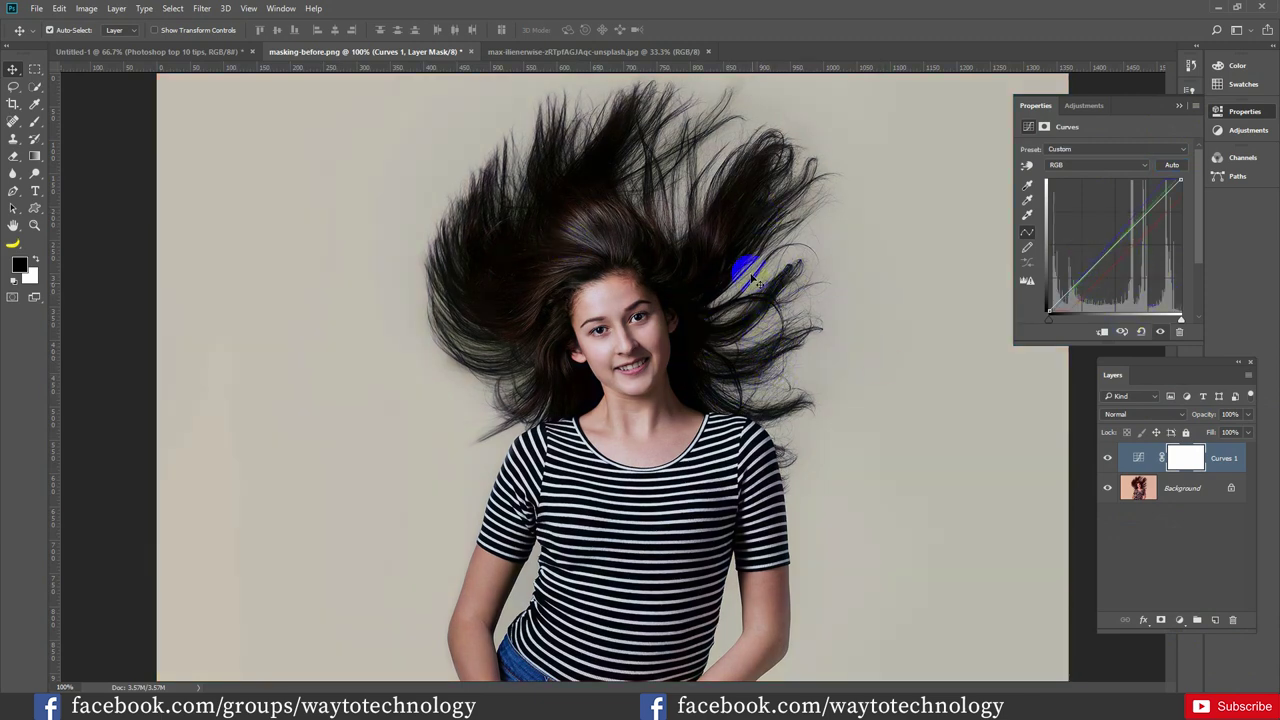
{"action": "left_click", "coordinate": [657, 50]}
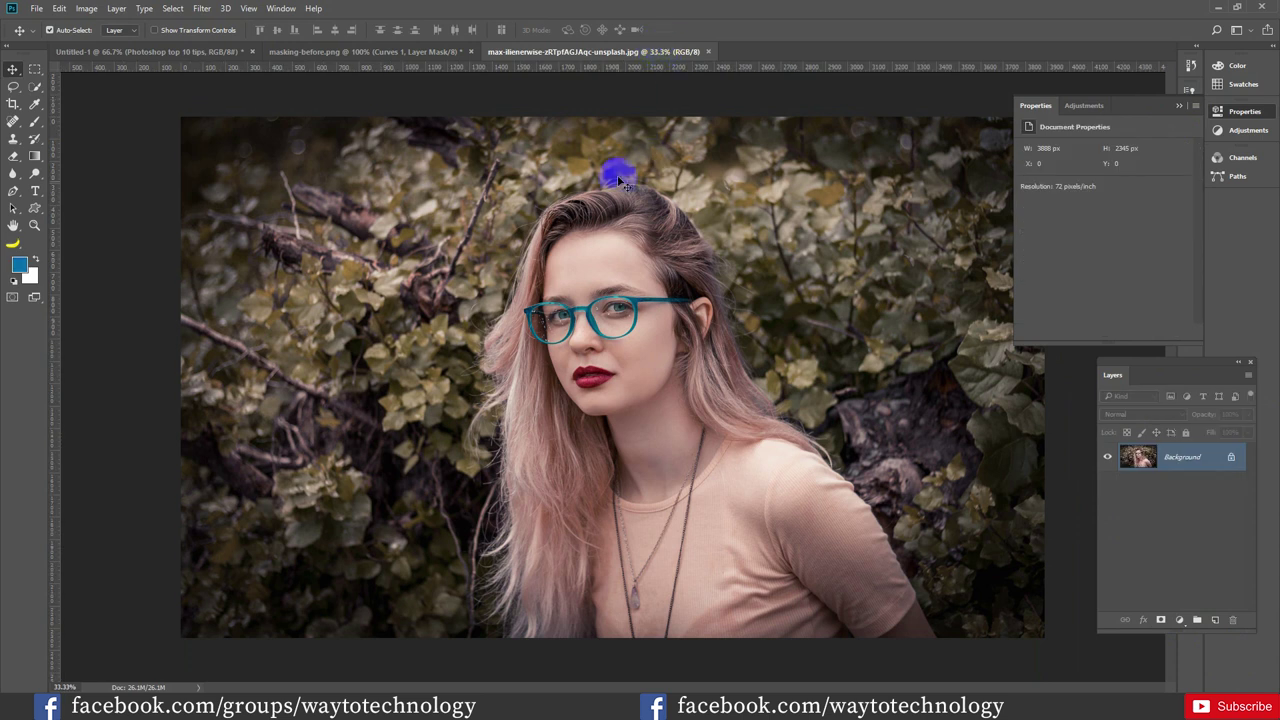
Add a Curves adjustment layer to the glasses portrait and apply Auto correction
{"action": "left_click", "coordinate": [578, 247]}
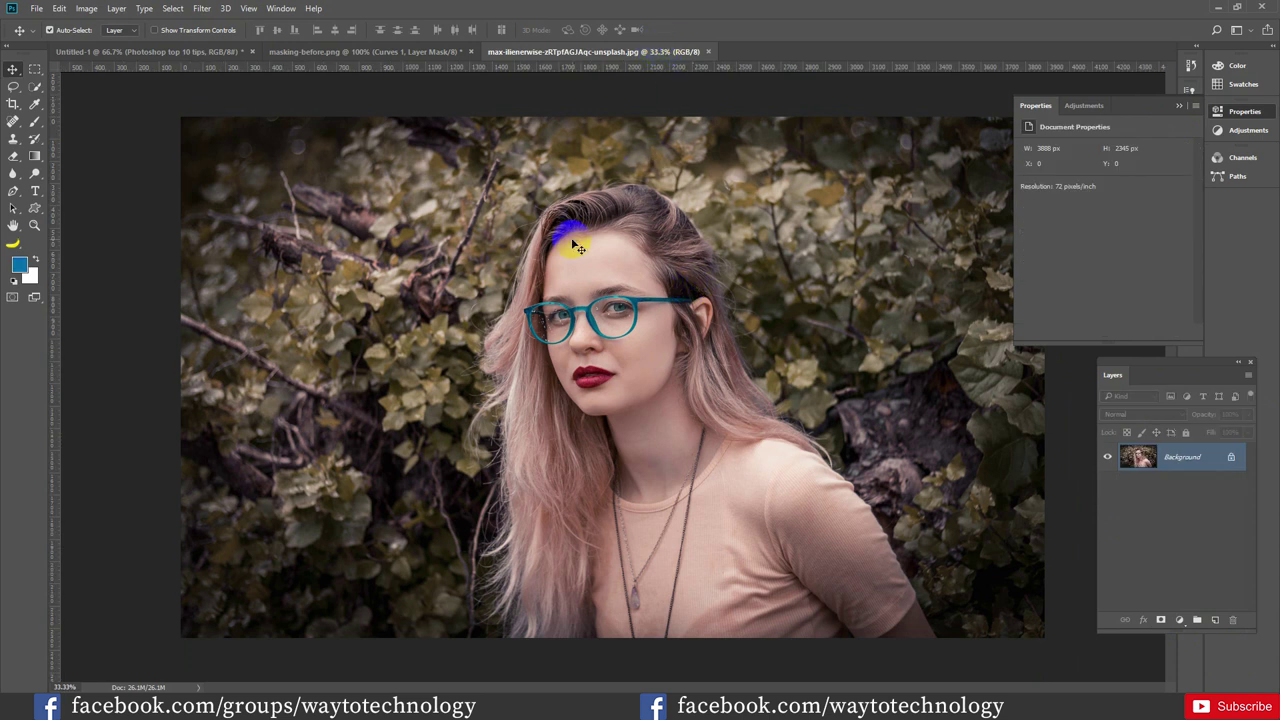
{"action": "mouse_move", "coordinate": [578, 247]}
{"action": "left_mouse_down"}
{"action": "mouse_move", "coordinate": [553, 250]}
{"action": "mouse_move", "coordinate": [806, 397]}
{"action": "left_mouse_up"}
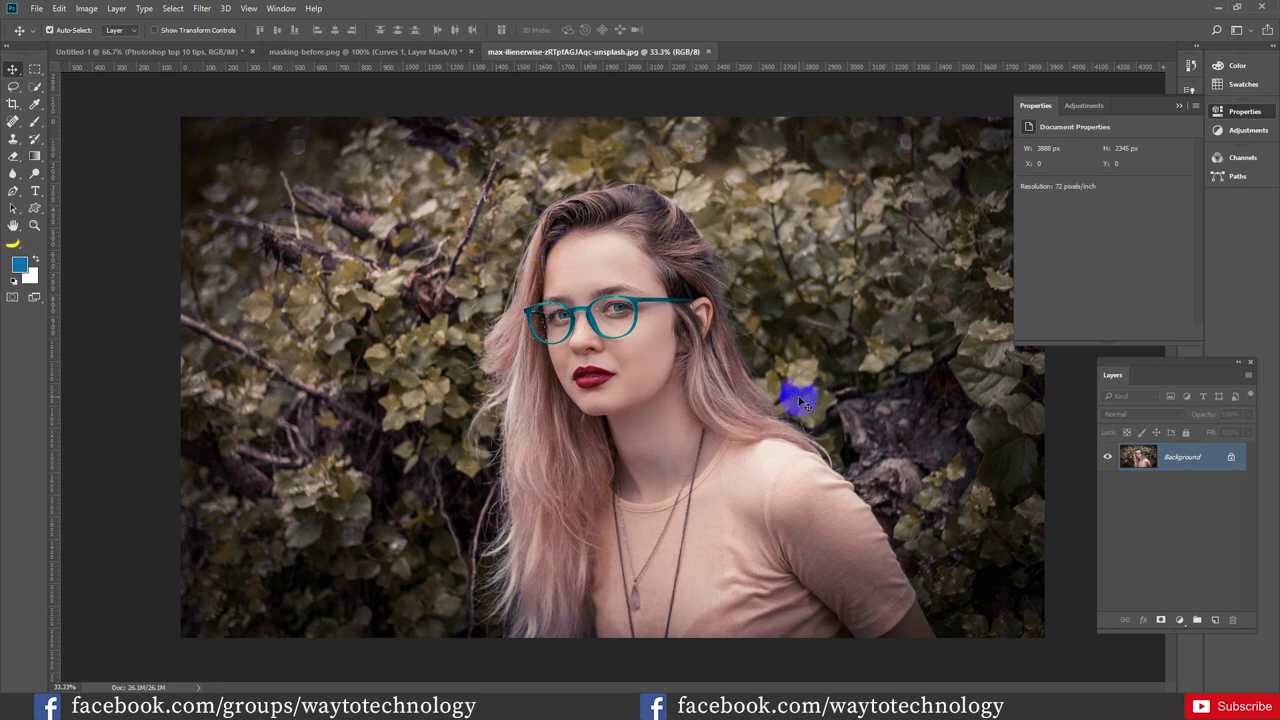
{"action": "left_click_drag", "start_coordinate": [801, 398], "coordinate": [1122, 543]}
{"action": "left_click", "coordinate": [1181, 621]}
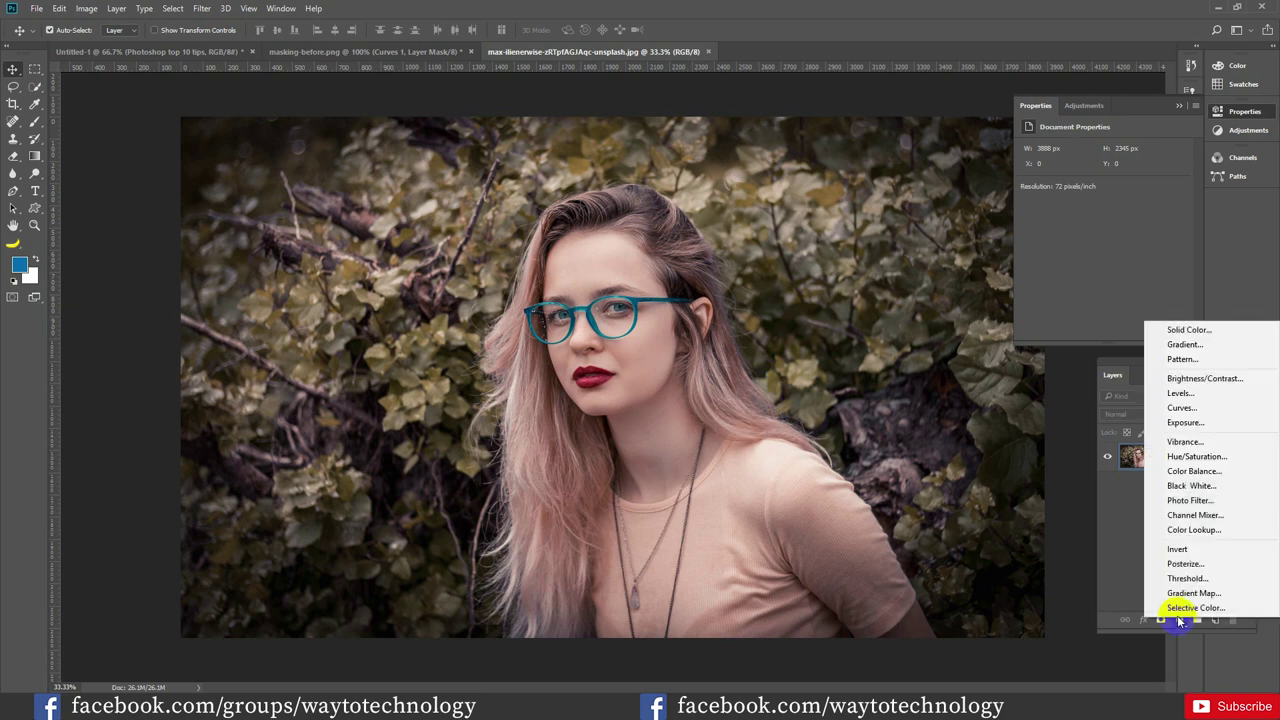
{"action": "left_click", "coordinate": [1182, 408]}
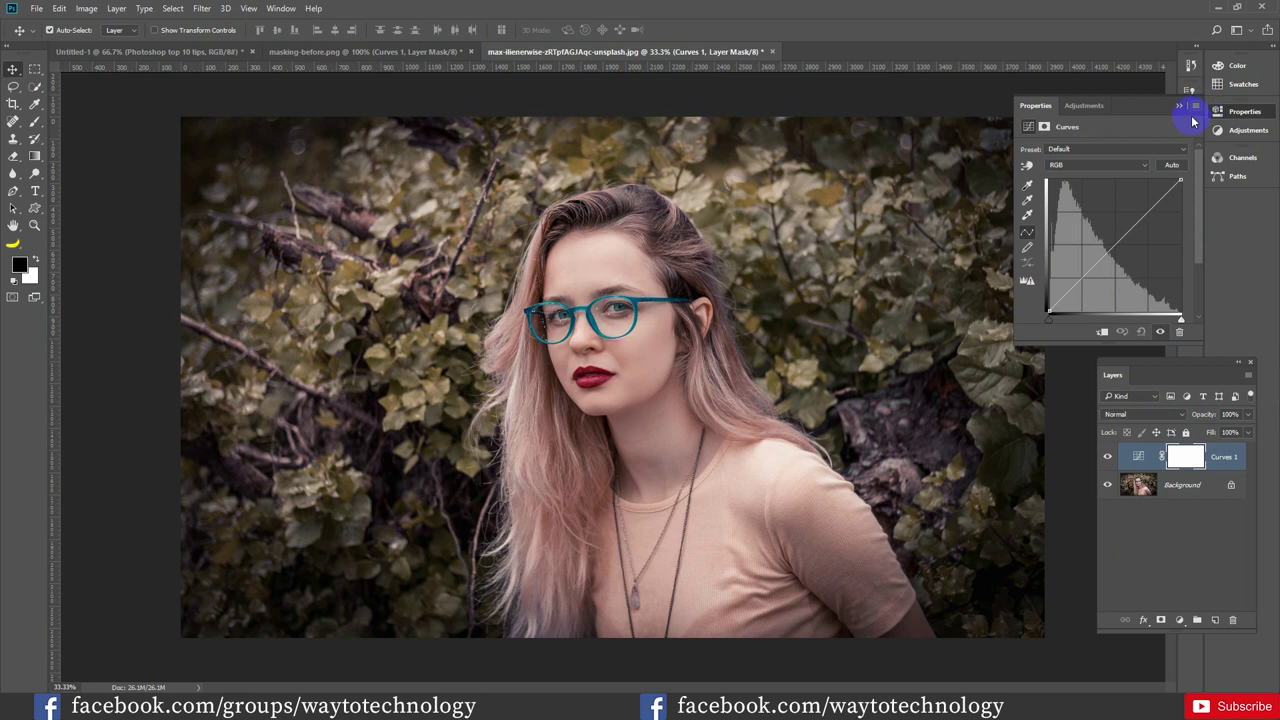
{"action": "left_click", "coordinate": [1176, 168]}
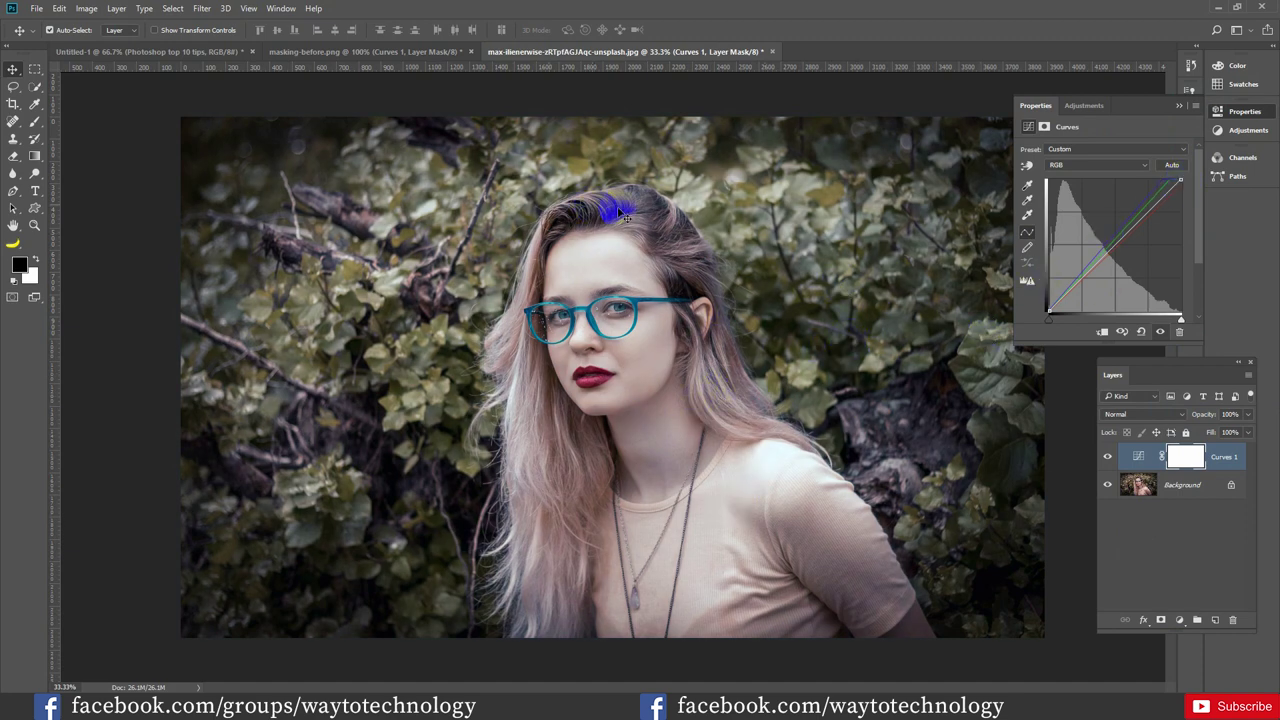
Set the grey point from the foliage with the gray eyedropper for cooler bluish-green tones
{"action": "left_click", "coordinate": [1027, 199]}
{"action": "left_click", "coordinate": [811, 338]}
{"action": "left_click", "coordinate": [425, 304]}
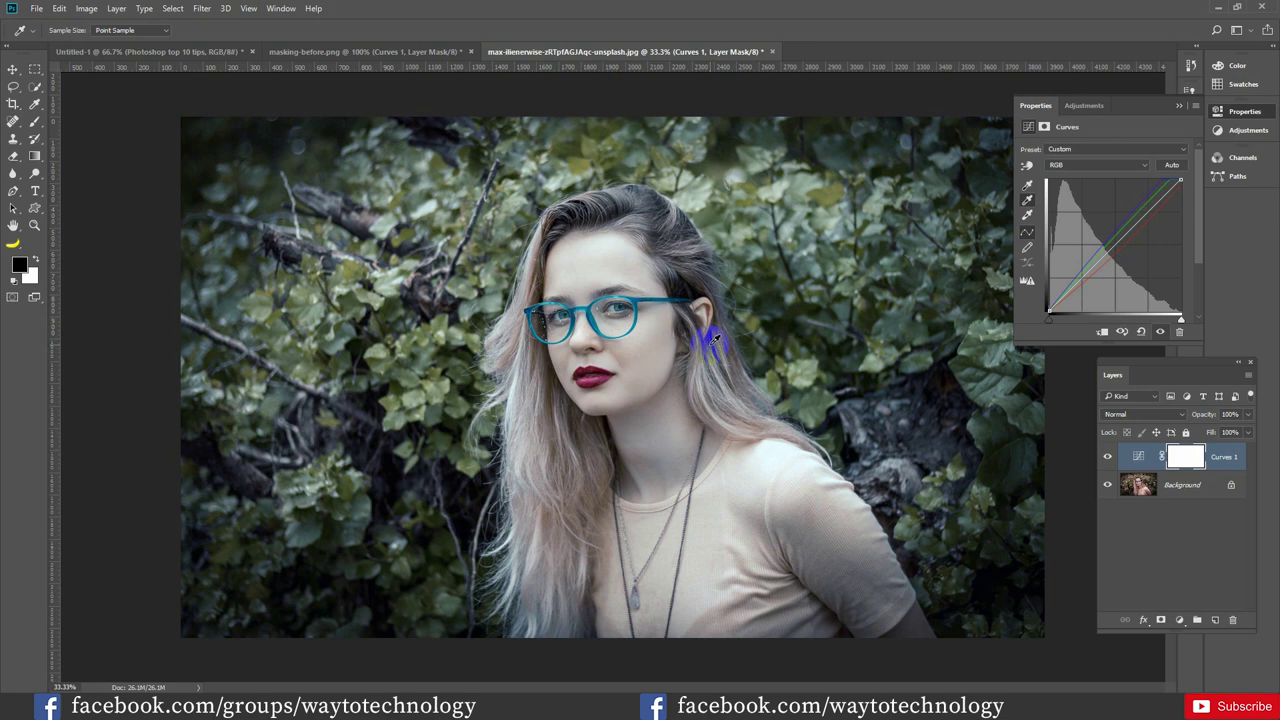
{"action": "left_click", "coordinate": [507, 198]}
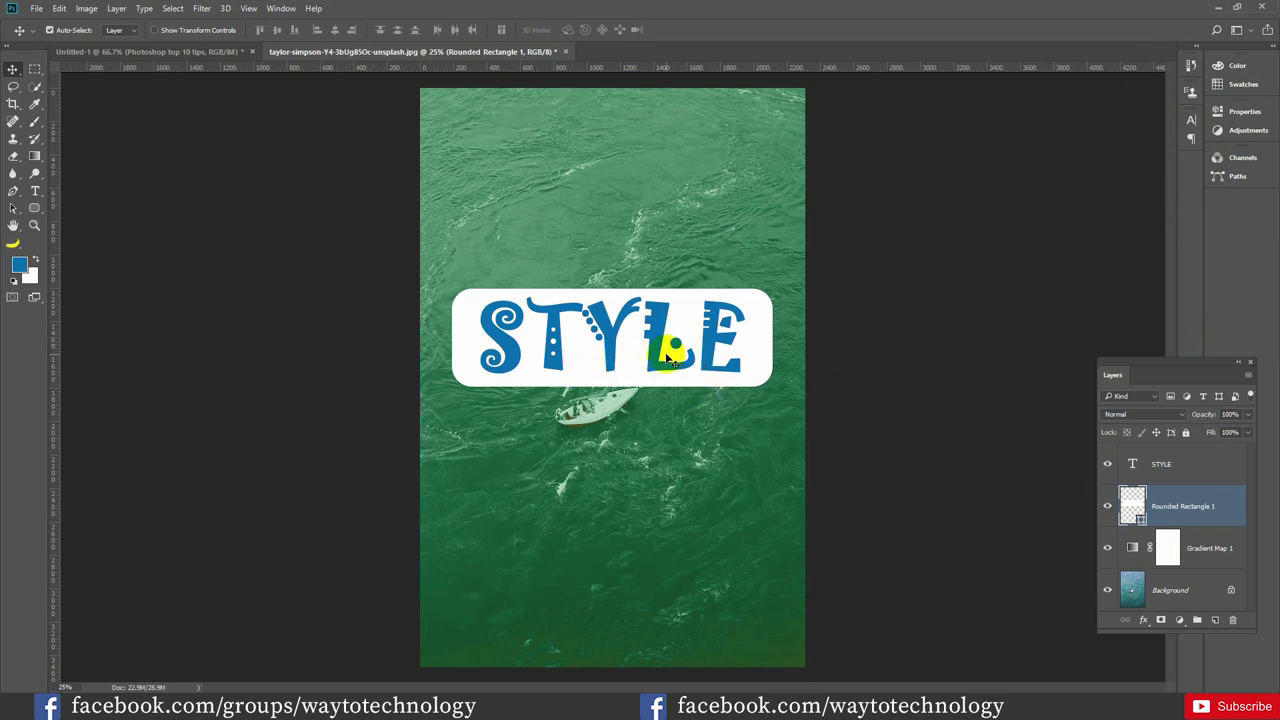
Toggle visibility of STYLE, Rounded Rectangle 1, Gradient Map 1 and Background to show each layer
{"action": "left_click", "coordinate": [1107, 464]}
{"action": "left_click", "coordinate": [1107, 464]}
{"action": "left_click", "coordinate": [1107, 506]}
{"action": "left_click", "coordinate": [1107, 506]}
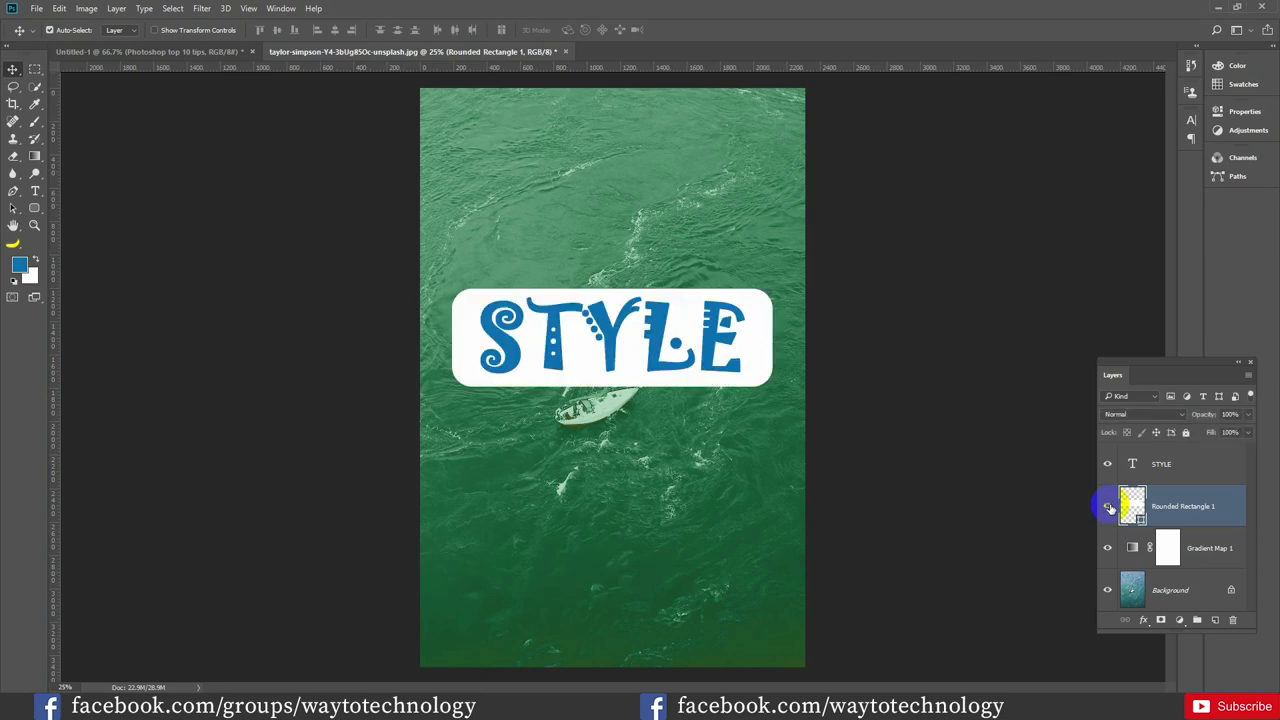
{"action": "left_click", "coordinate": [1107, 548]}
{"action": "left_click", "coordinate": [1107, 548]}
{"action": "left_click", "coordinate": [1108, 591]}
{"action": "left_click", "coordinate": [1108, 591]}
Load the STYLE letters as a selection, hide the text, and mask them out of Rounded Rectangle 1
{"action": "left_click", "coordinate": [737, 354]}
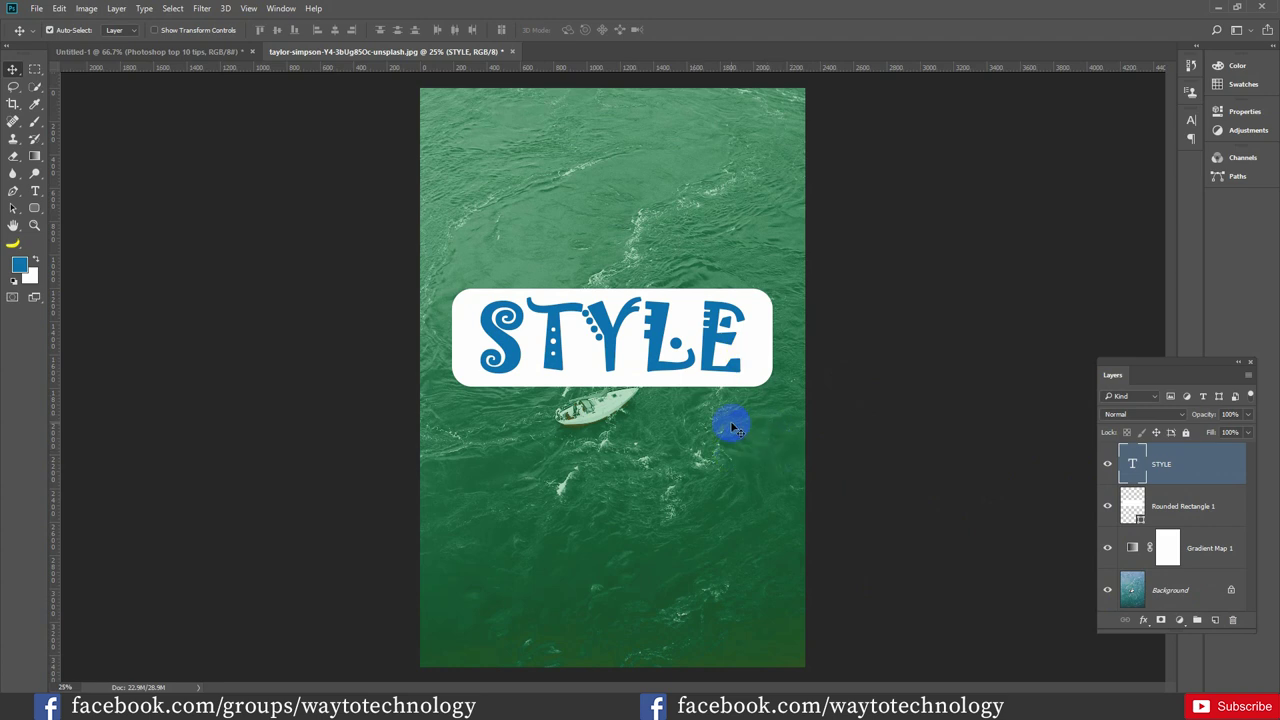
{"action": "key", "text": "ctrl"}
{"action": "left_click", "coordinate": [1137, 472], "text": "ctrl"}
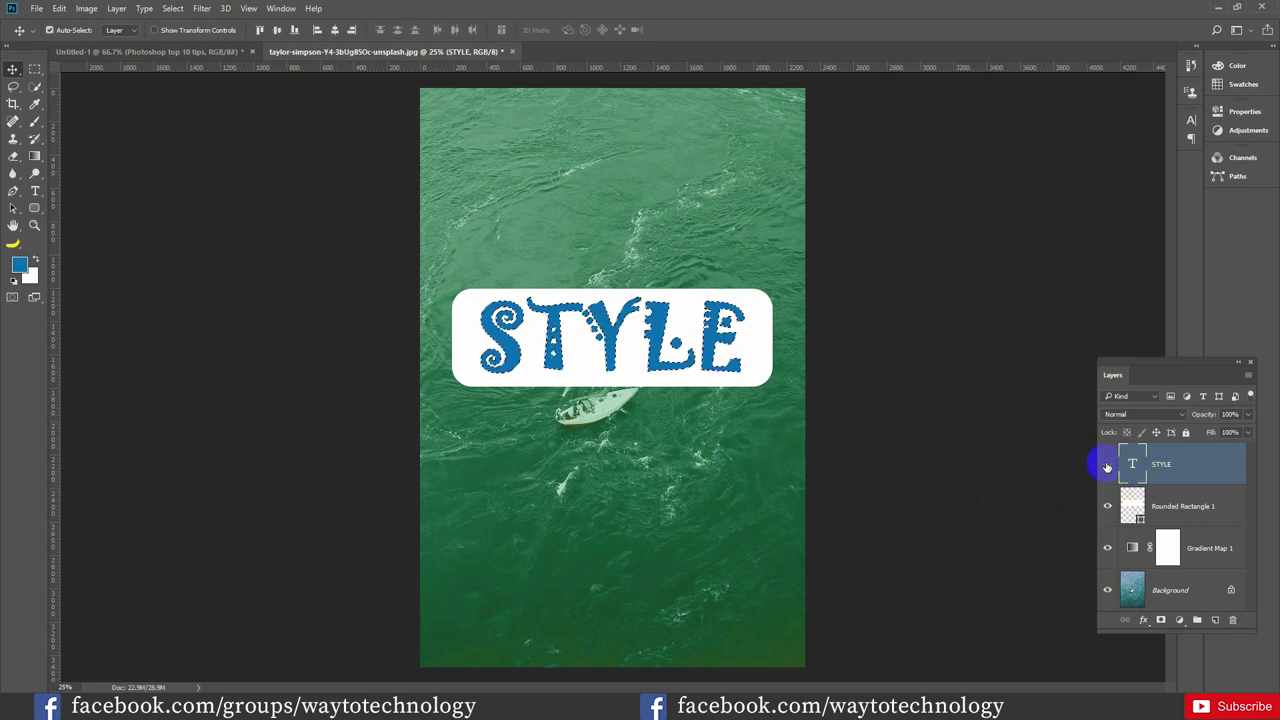
{"action": "left_click", "coordinate": [1107, 464]}
{"action": "left_click", "coordinate": [1159, 504]}
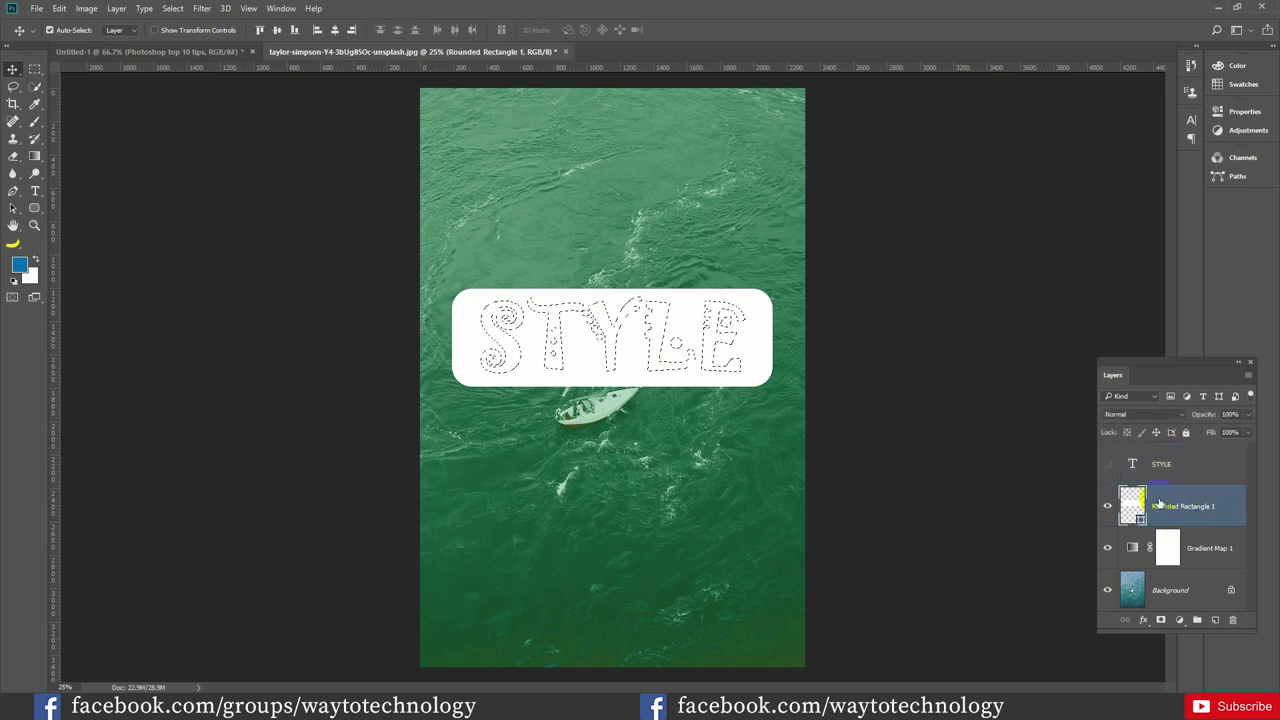
{"action": "left_click", "coordinate": [1161, 620]}
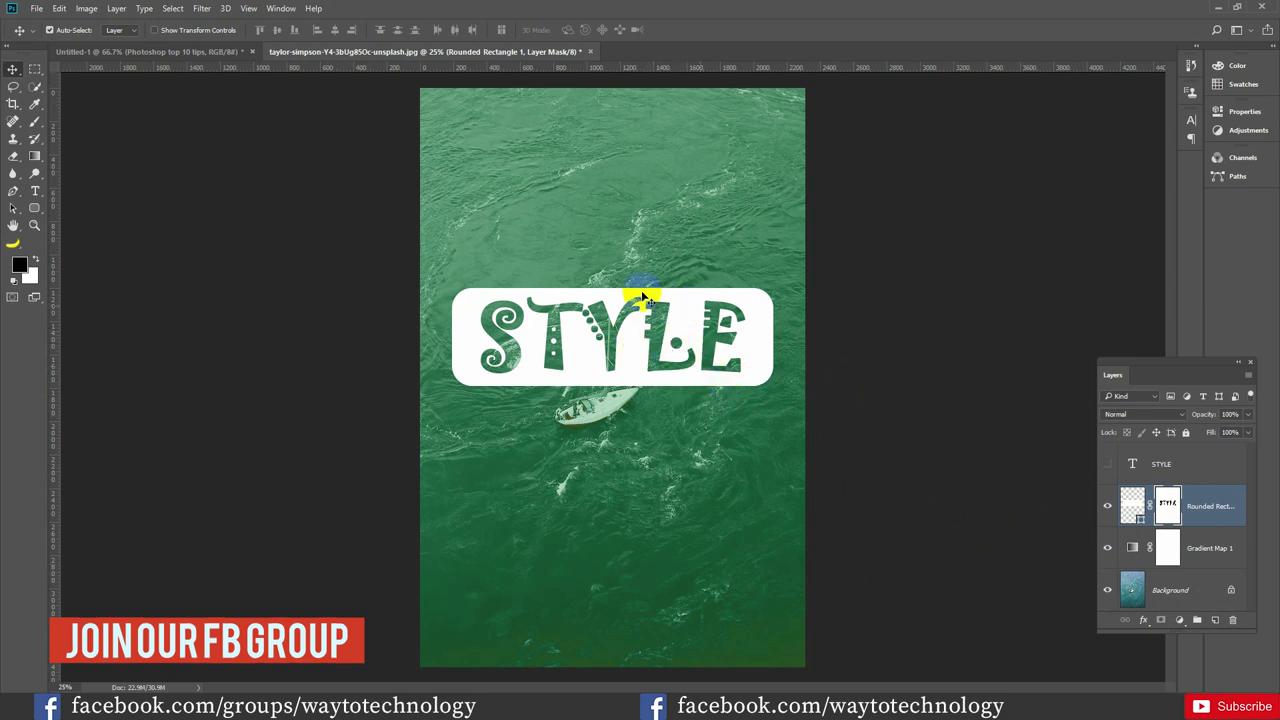
{"action": "left_click", "coordinate": [1122, 455]}
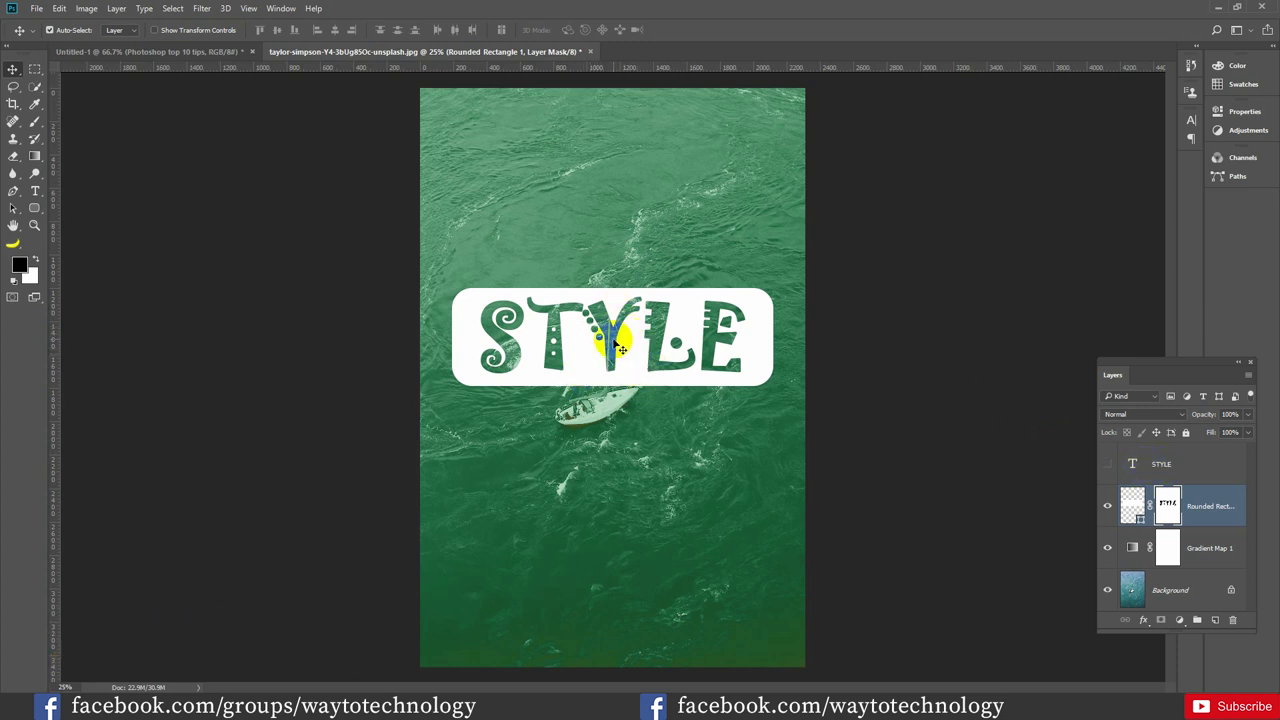
Show the text layer again and change its text to JHF
{"action": "left_click", "coordinate": [1107, 464]}
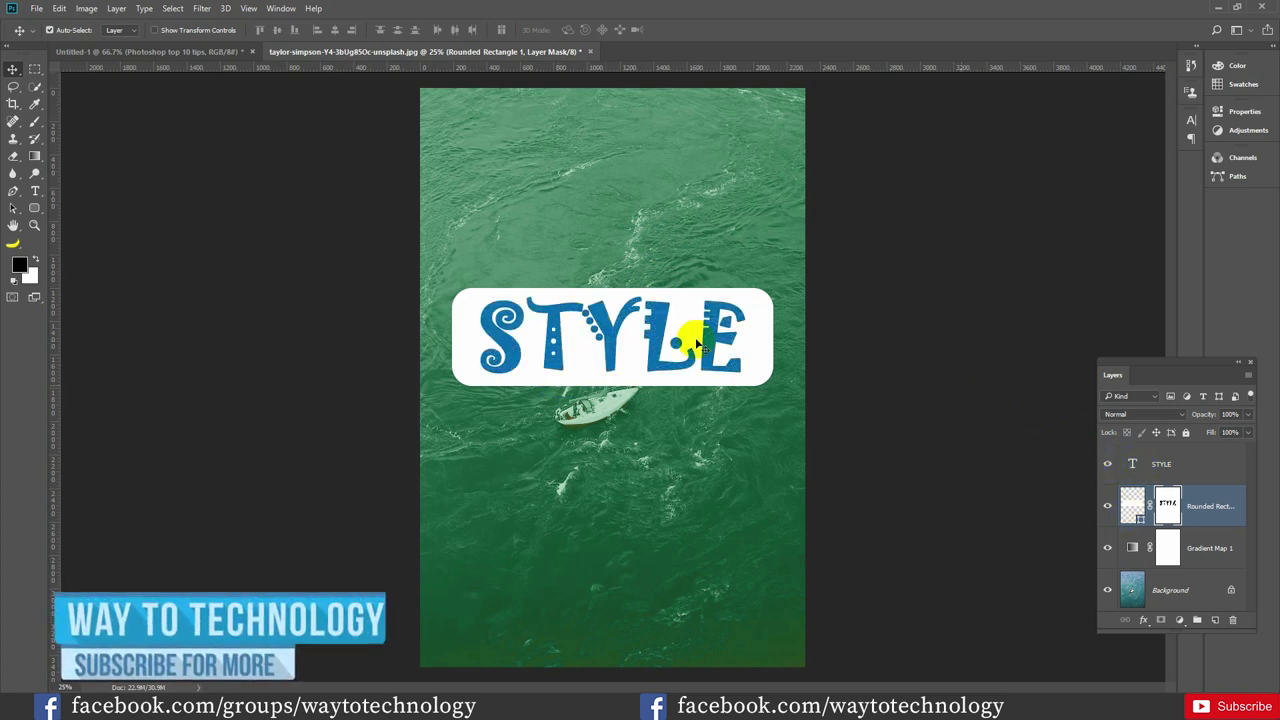
{"action": "double_click", "coordinate": [1133, 466]}
{"action": "type", "text": "JHF"}
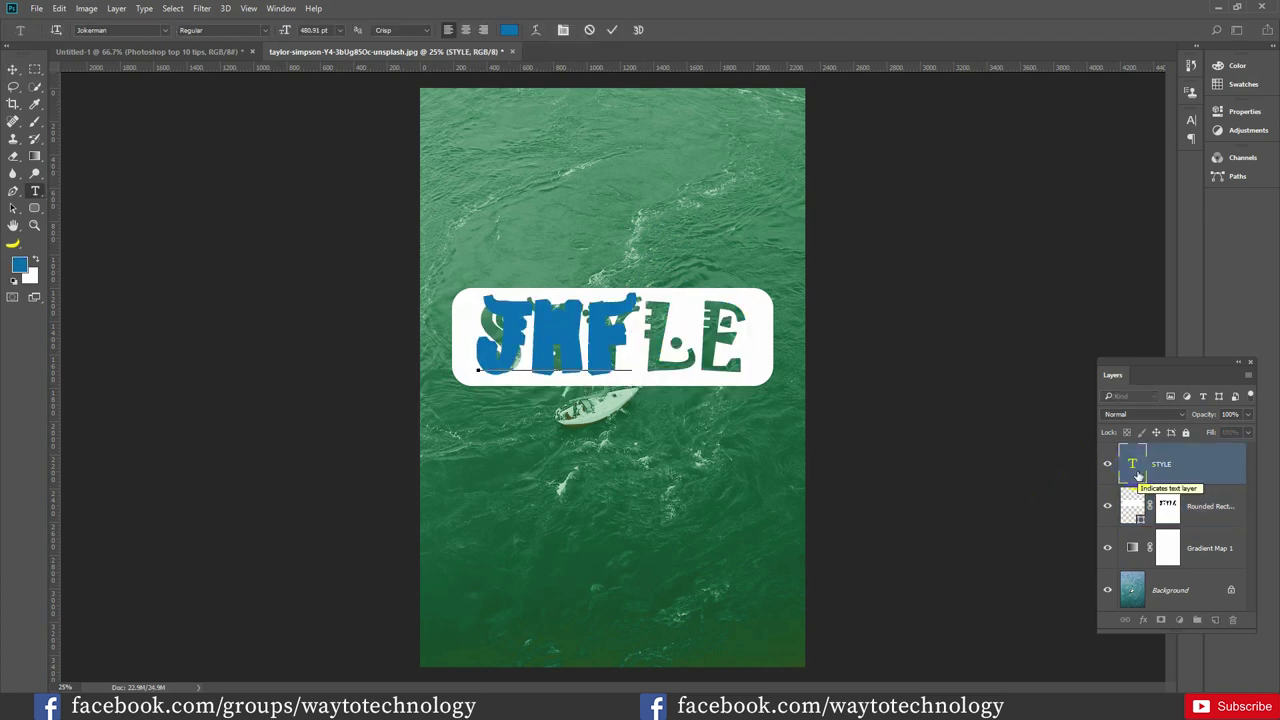
{"action": "left_click", "coordinate": [617, 29]}
{"action": "key", "text": "v"}
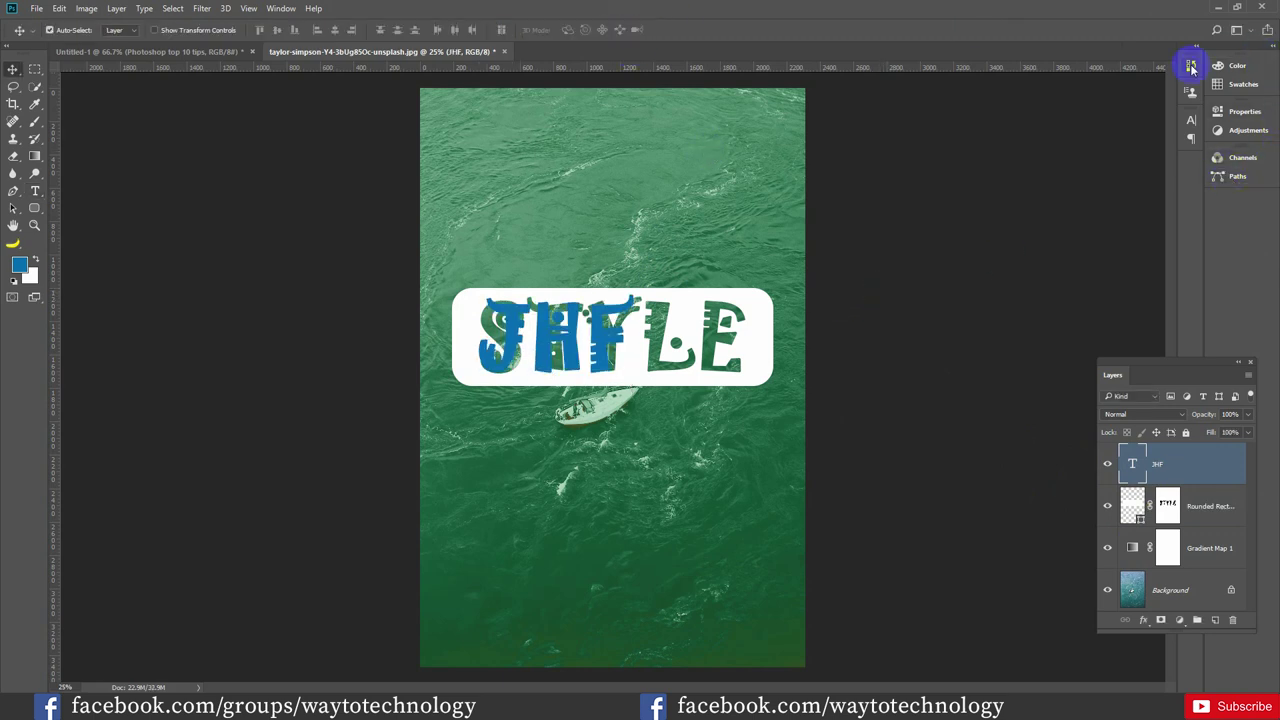
Step back in History to the Load Selection state, before the mask and text edit
{"action": "left_click", "coordinate": [1191, 66]}
{"action": "left_click", "coordinate": [1096, 194]}
{"action": "left_click", "coordinate": [1098, 178]}
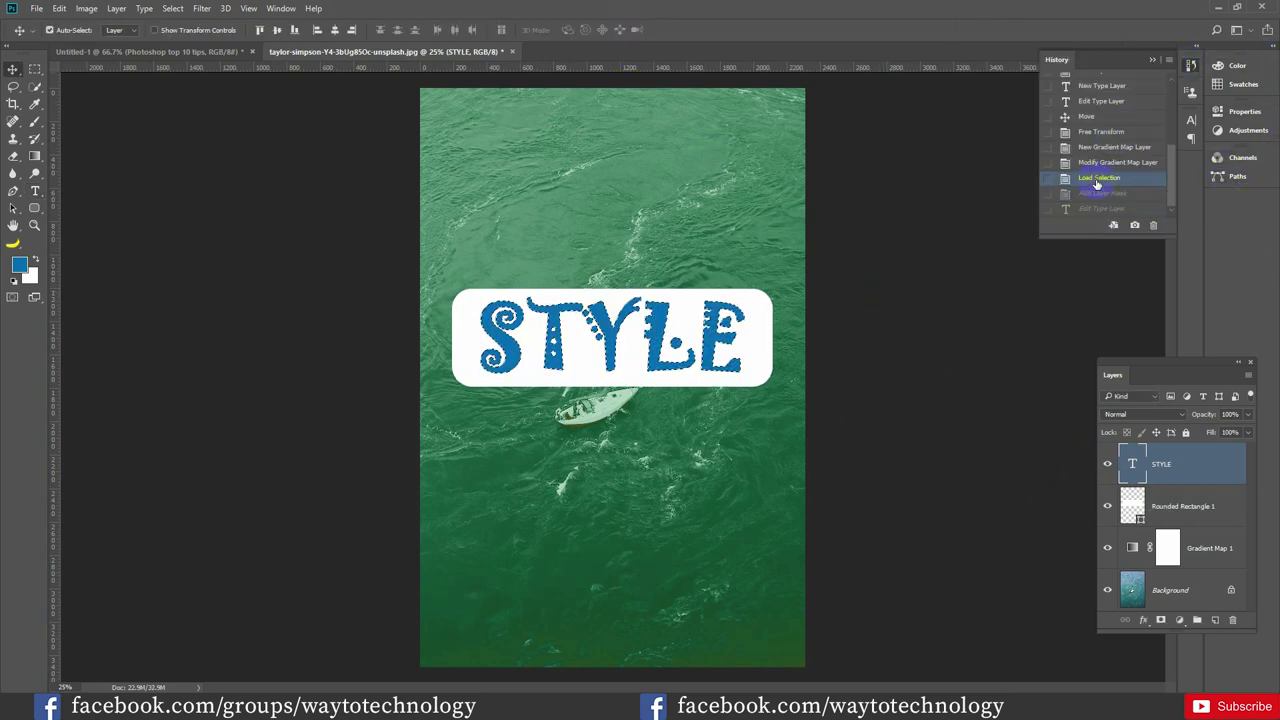
Revert to Modify Gradient Map Layer, then group STYLE, Rounded Rectangle 1 and Gradient Map 1 into Group 1
{"action": "left_click", "coordinate": [1098, 163]}
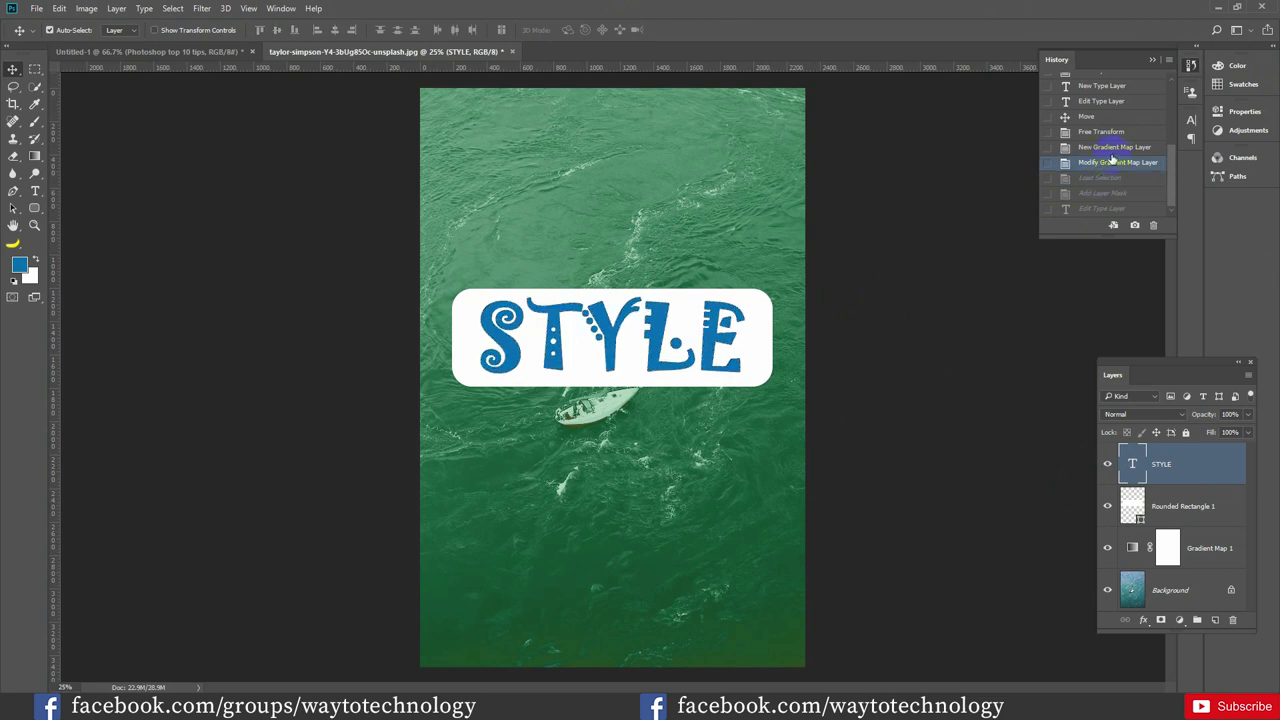
{"action": "left_click", "coordinate": [1153, 61]}
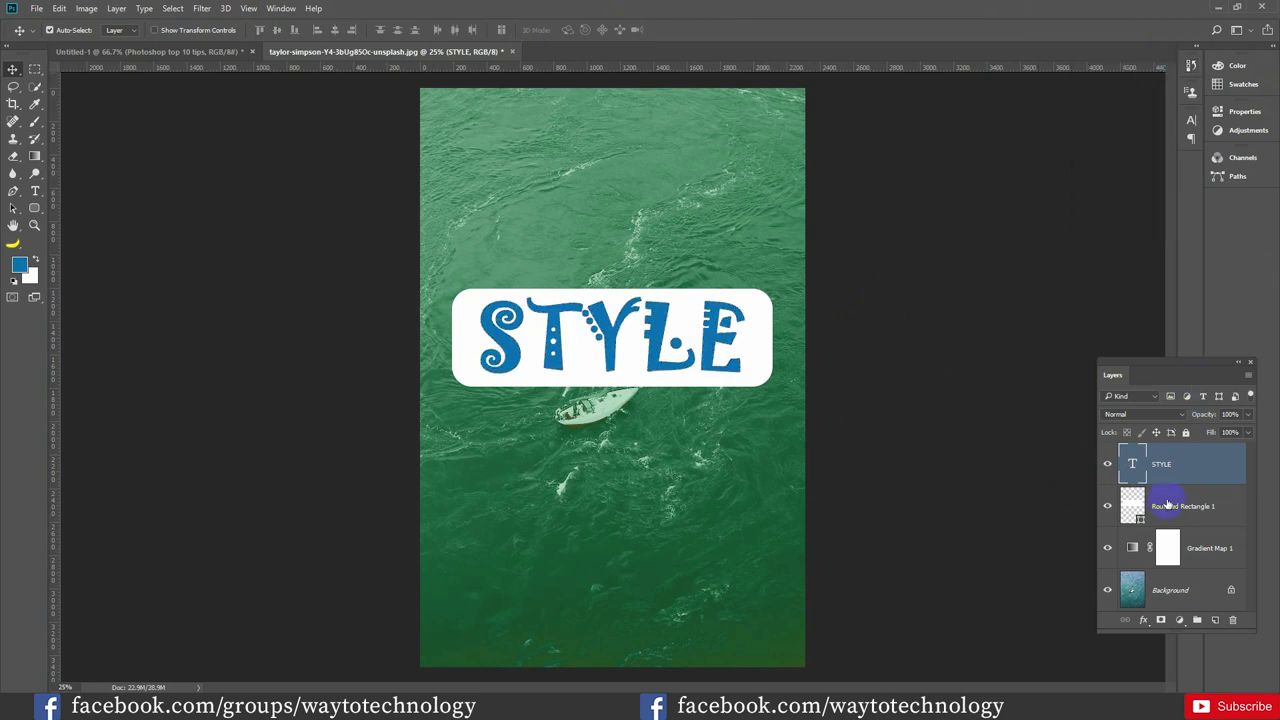
{"action": "left_click", "coordinate": [1188, 558], "text": "shift"}
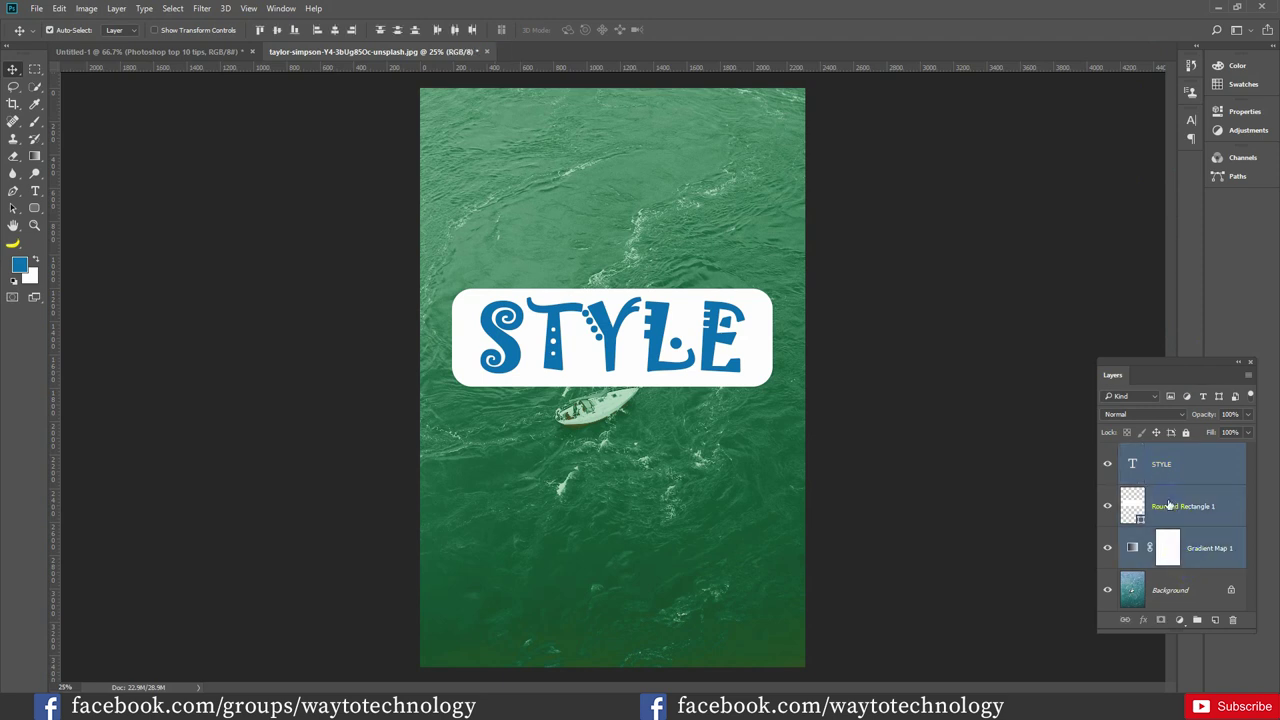
{"action": "key", "text": "ctrl+g"}
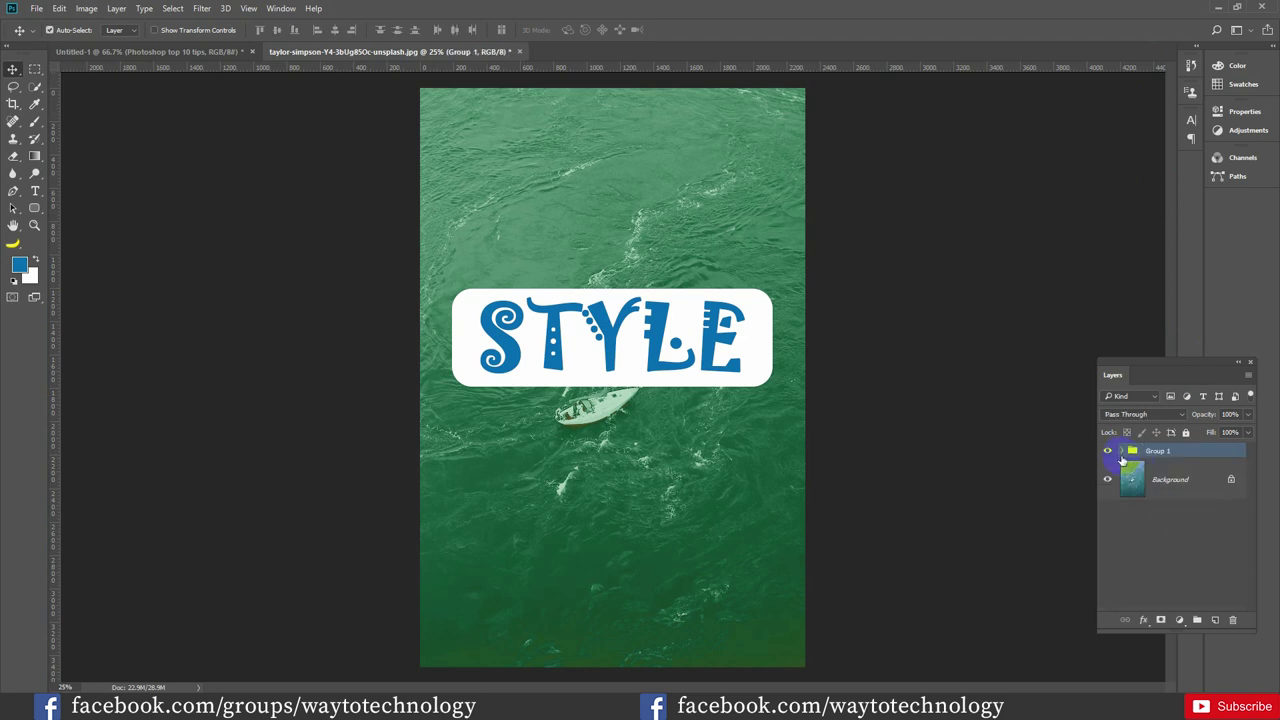
{"action": "left_click", "coordinate": [1107, 451]}
{"action": "left_click", "coordinate": [1107, 451]}
{"action": "left_click", "coordinate": [1125, 451]}
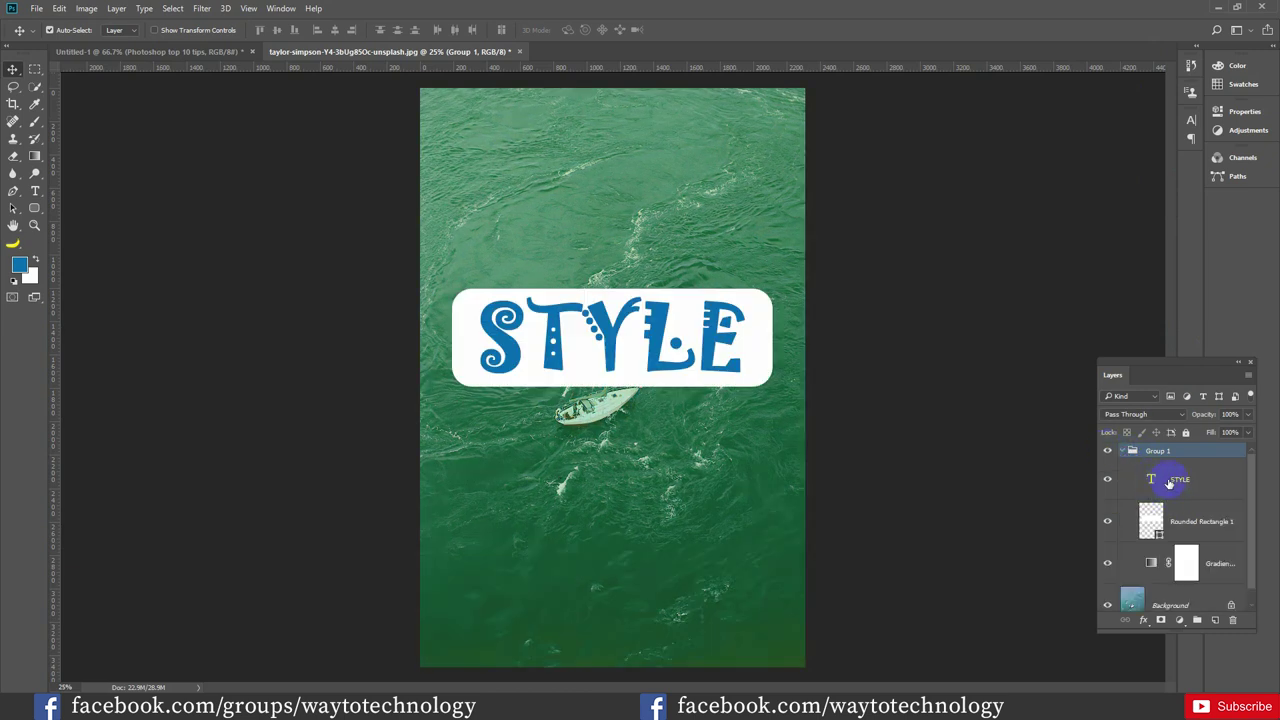
{"action": "left_click", "coordinate": [1176, 481]}
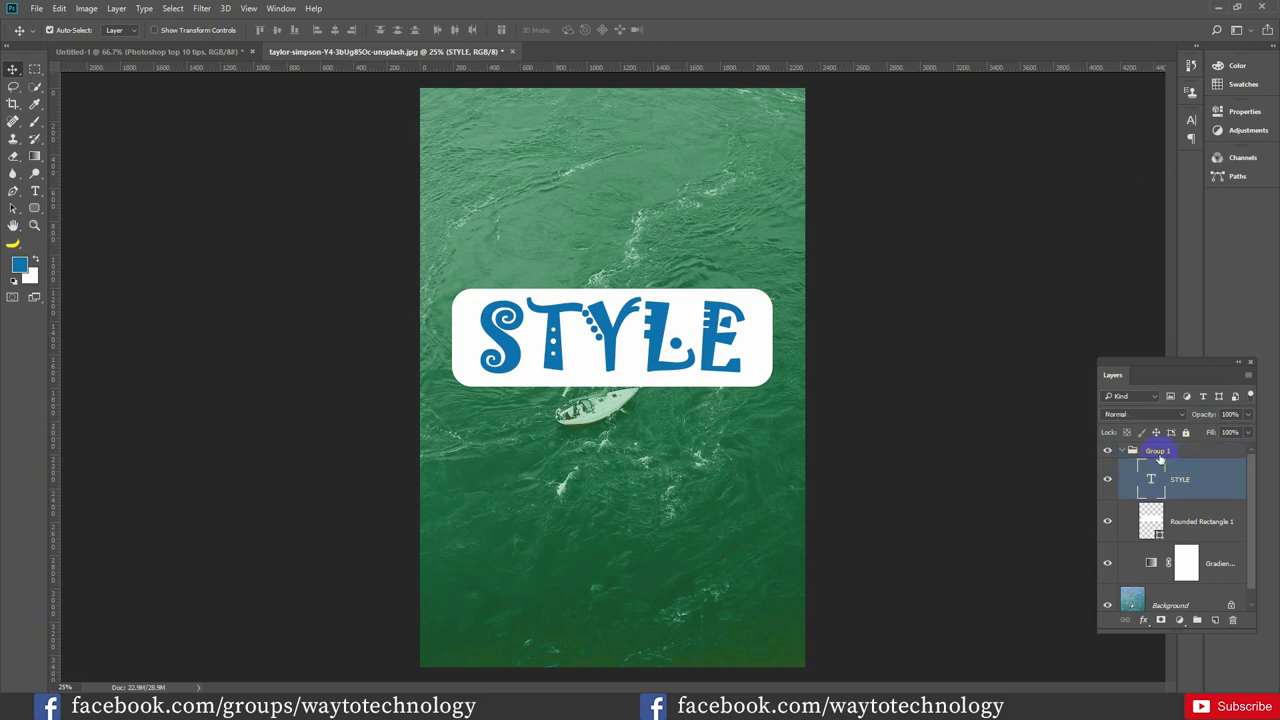
Give the STYLE text layer a Shallow knockout with 0% fill opacity
{"action": "double_click", "coordinate": [1224, 483]}
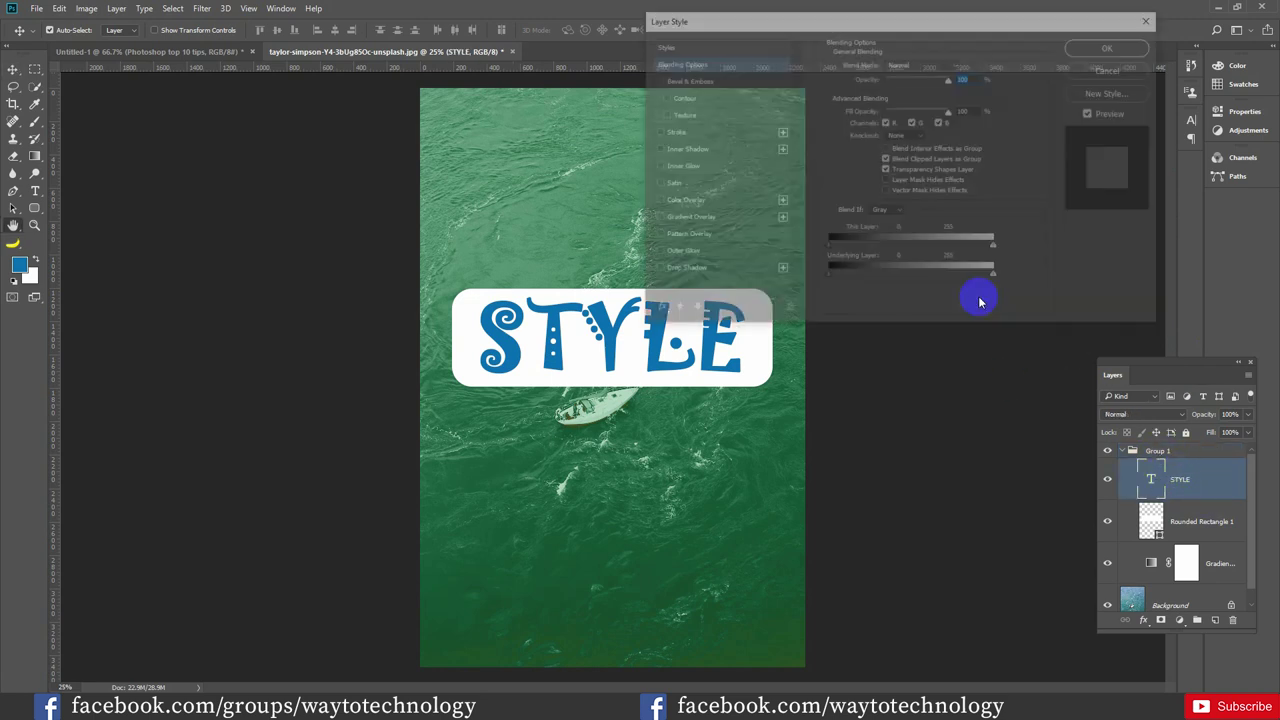
{"action": "left_click_drag", "start_coordinate": [826, 30], "coordinate": [969, 46]}
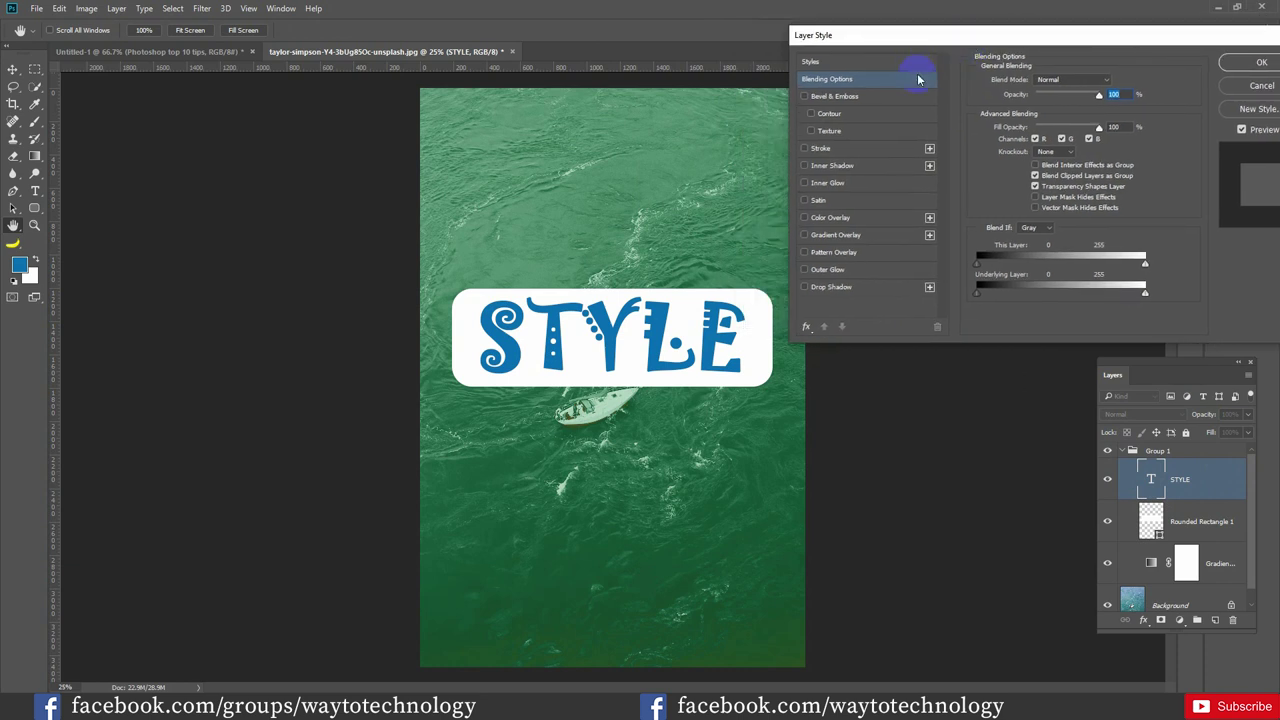
{"action": "left_click", "coordinate": [1050, 154]}
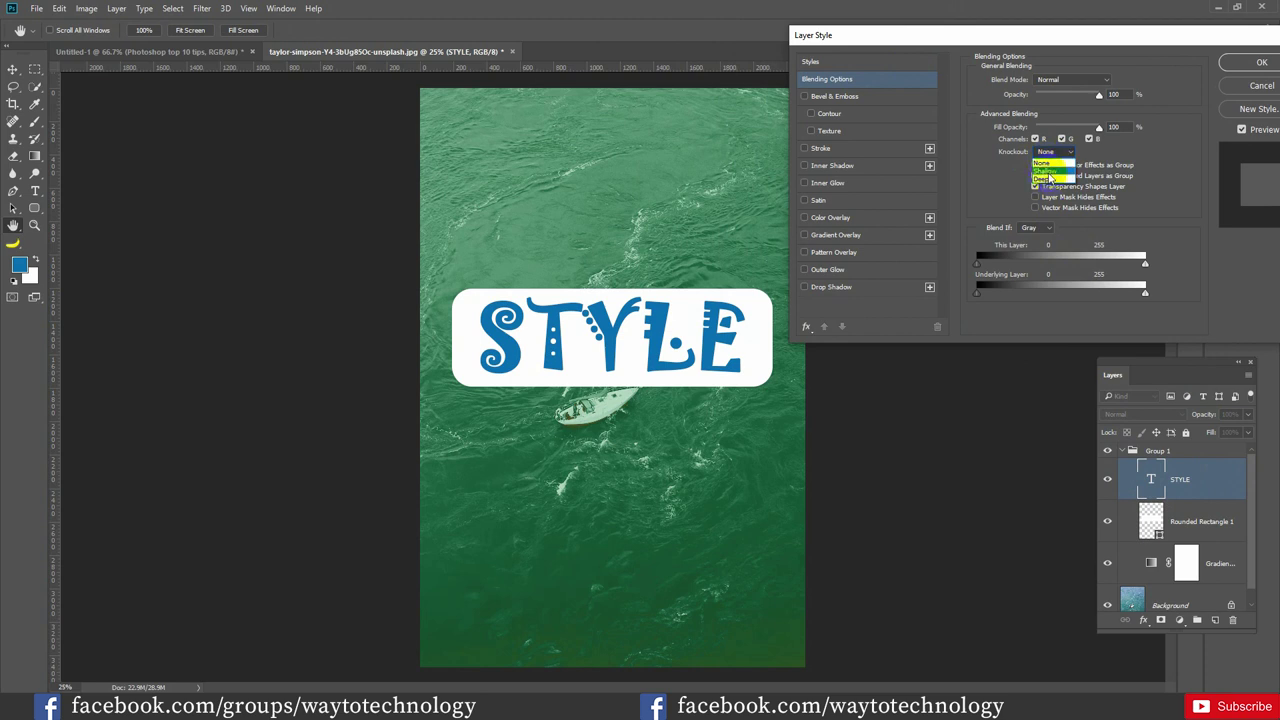
{"action": "left_click", "coordinate": [1048, 171]}
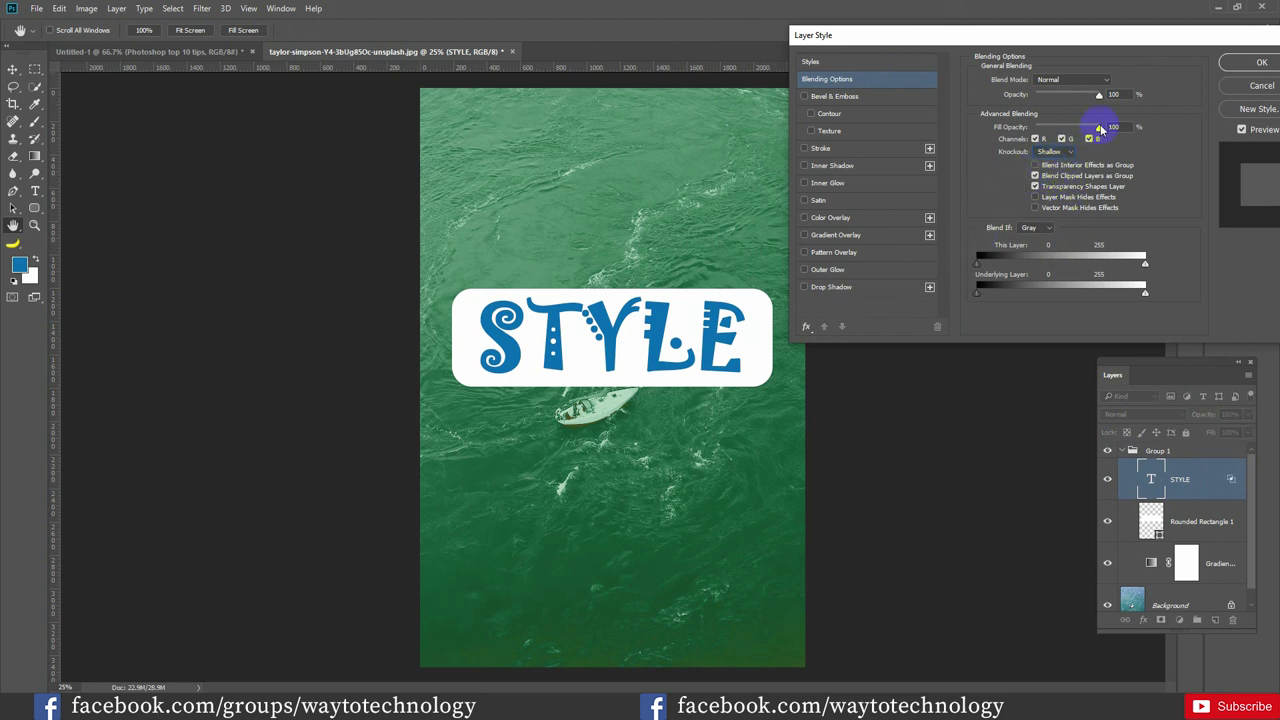
{"action": "left_click_drag", "start_coordinate": [1097, 128], "coordinate": [1015, 133]}
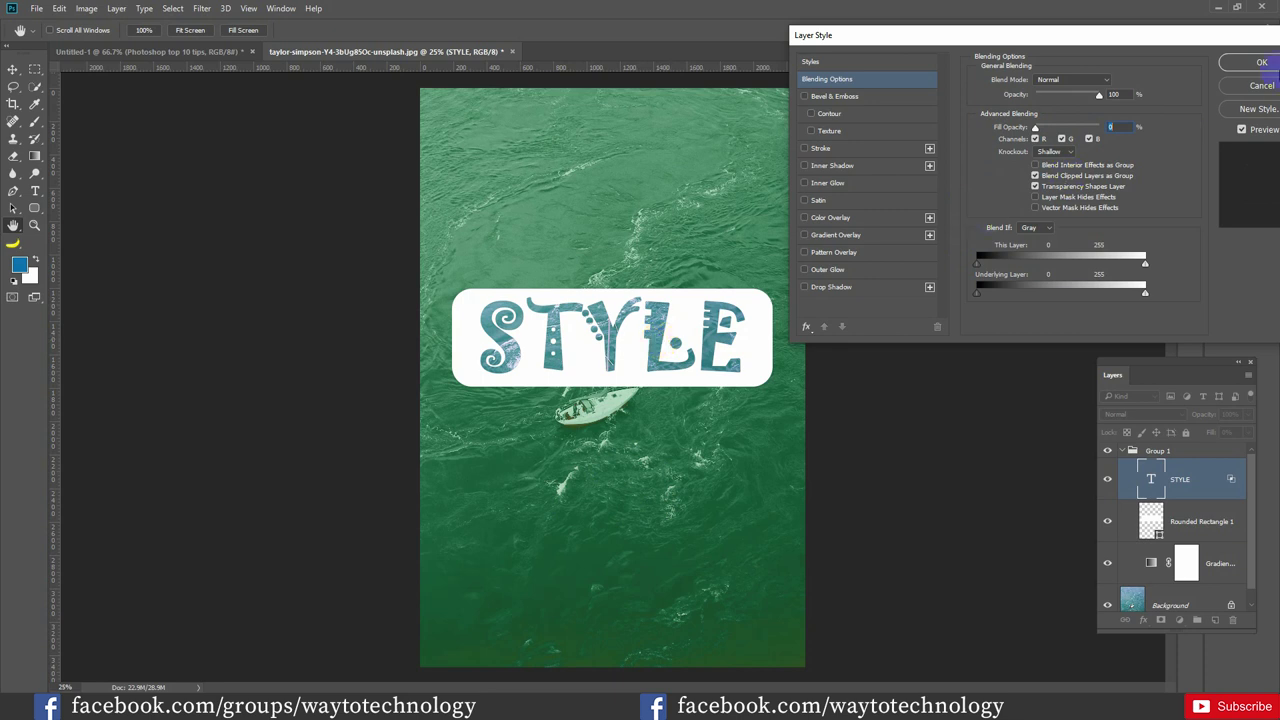
{"action": "left_click", "coordinate": [1248, 64]}
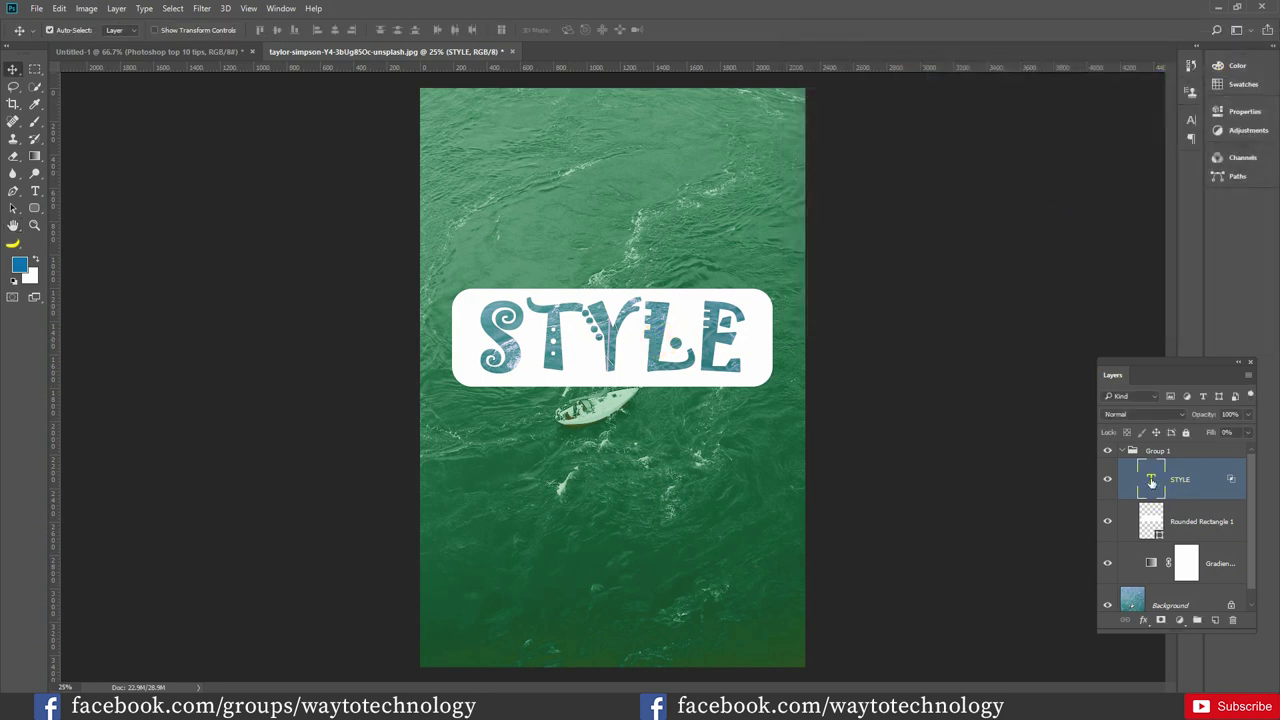
Retype the knockout text as SM JOY and reduce its font size to fit the white box
{"action": "double_click", "coordinate": [1151, 481]}
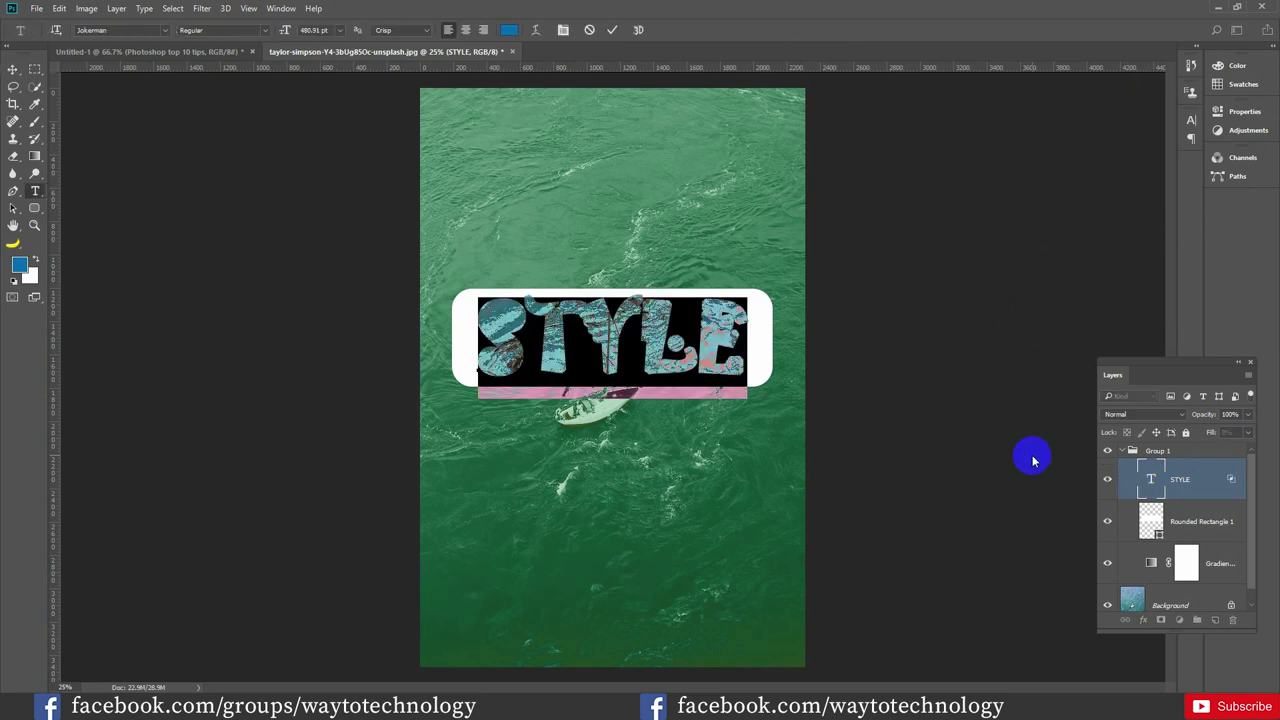
{"action": "type", "text": "SM "}
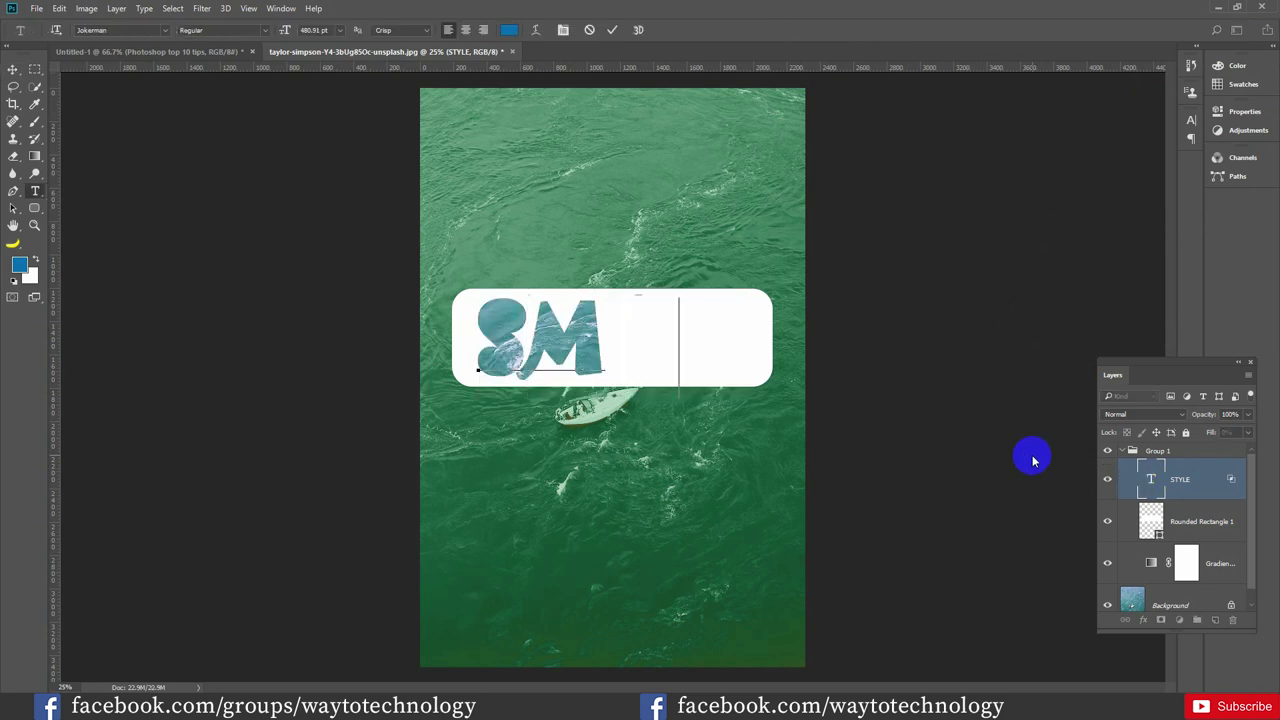
{"action": "type", "text": "JOY"}
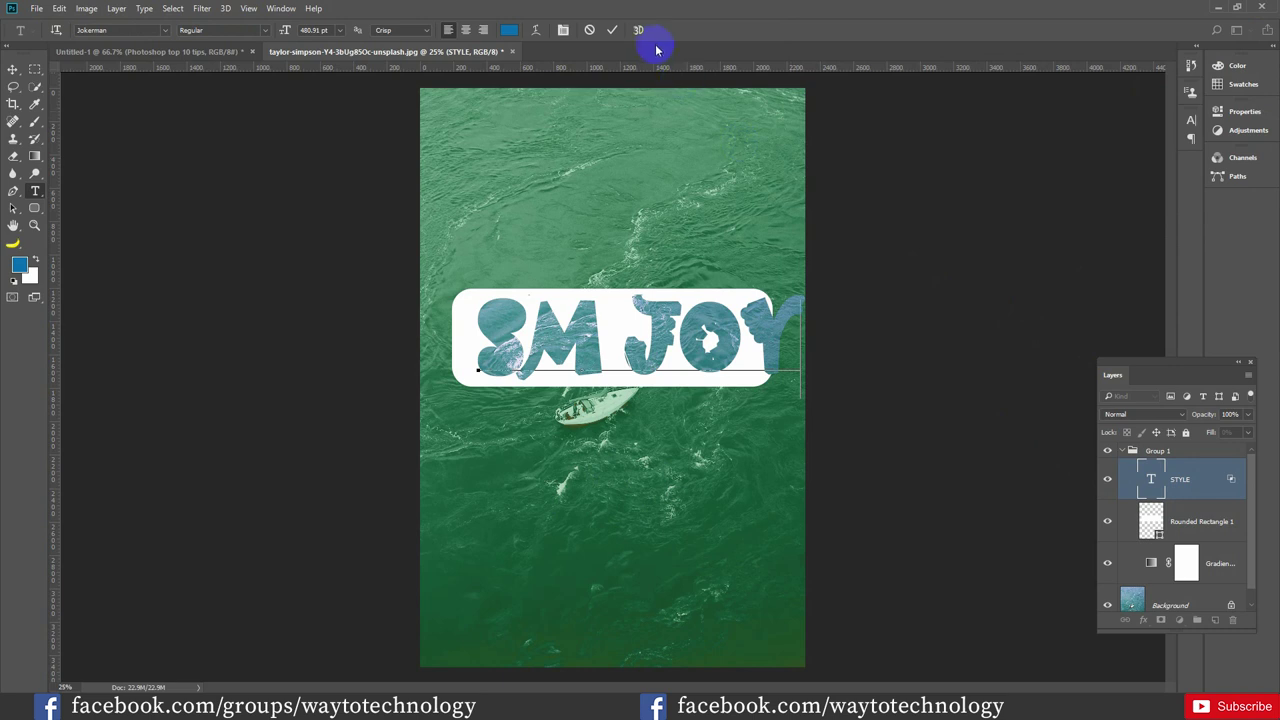
{"action": "key", "text": "ctrl+a"}
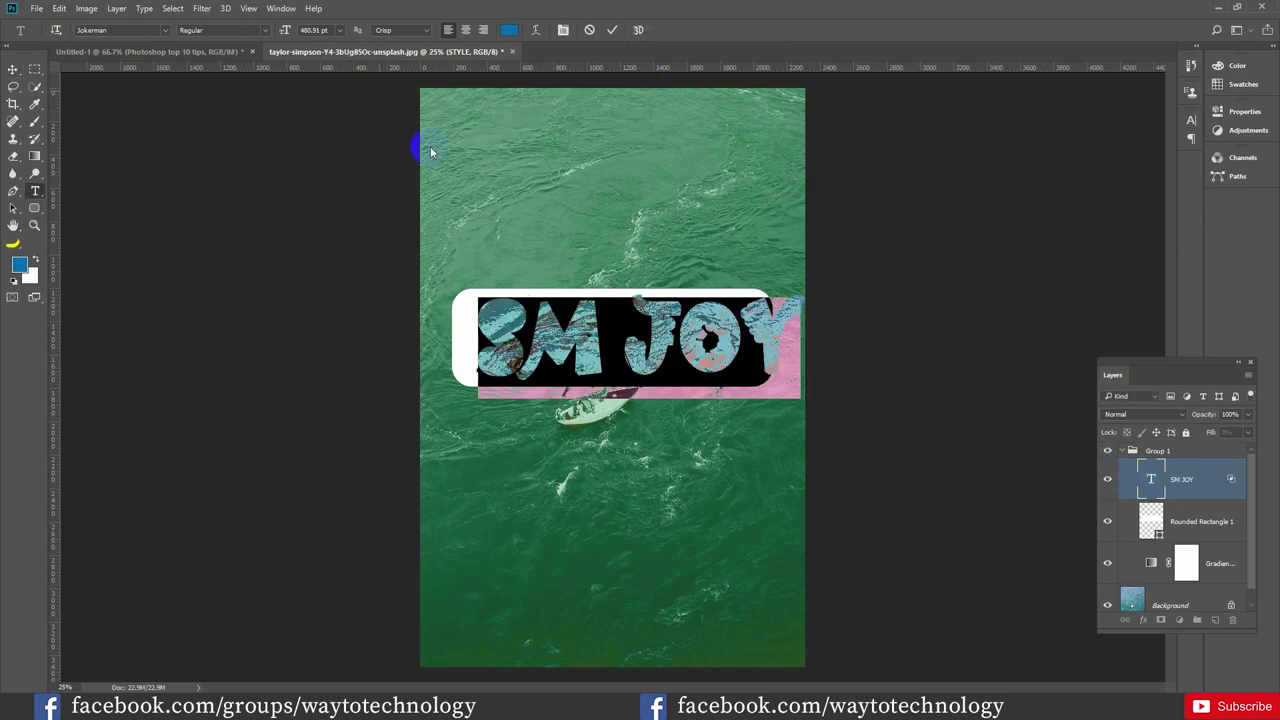
{"action": "left_click_drag", "start_coordinate": [285, 33], "coordinate": [245, 37]}
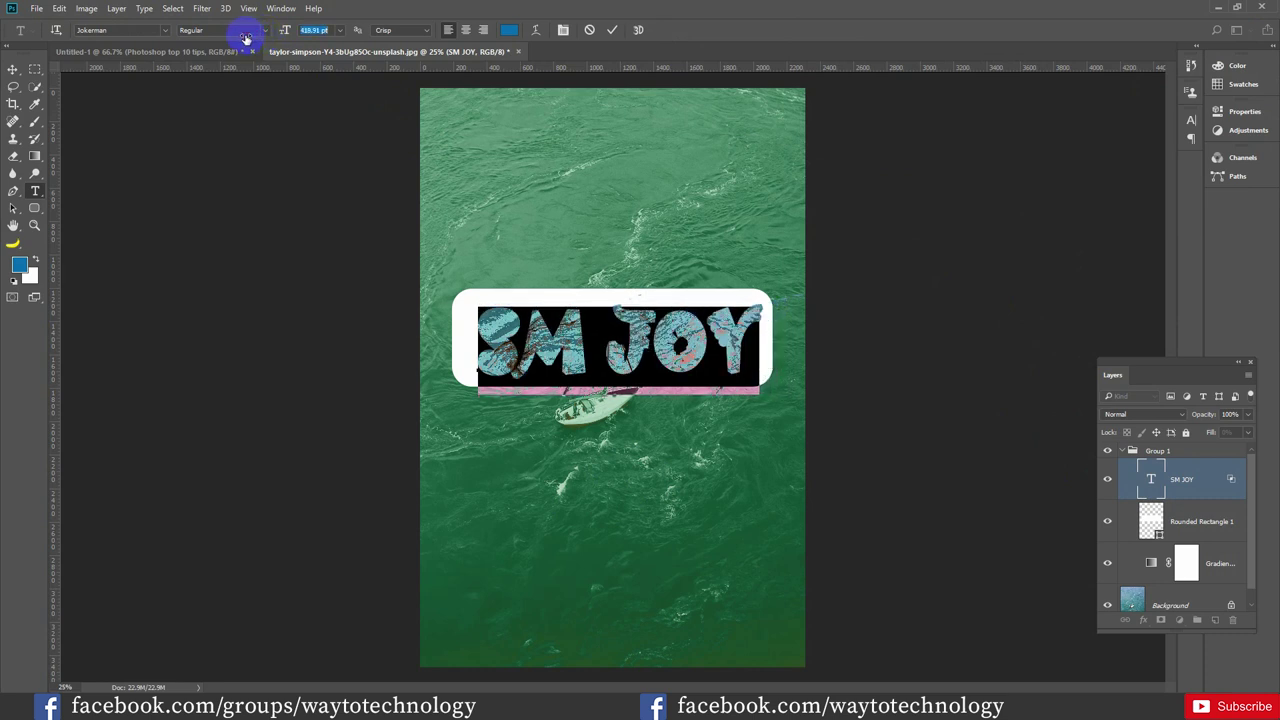
{"action": "left_click", "coordinate": [610, 30]}
{"action": "key", "text": "v"}
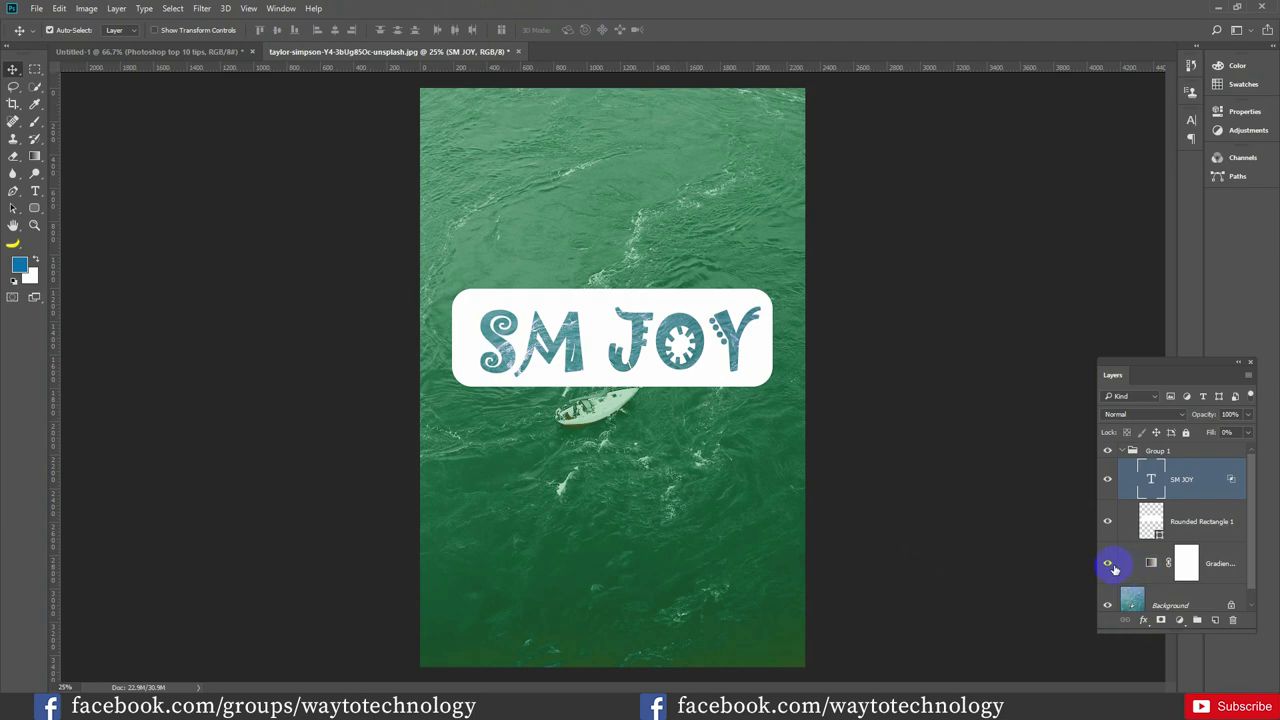
Toggle Group 1's visibility, then move Gradient Map 1 out of the group and back in
{"action": "left_click", "coordinate": [1107, 452]}
{"action": "left_click", "coordinate": [1107, 452]}
{"action": "left_click", "coordinate": [1166, 564]}
{"action": "left_click", "coordinate": [1185, 563]}
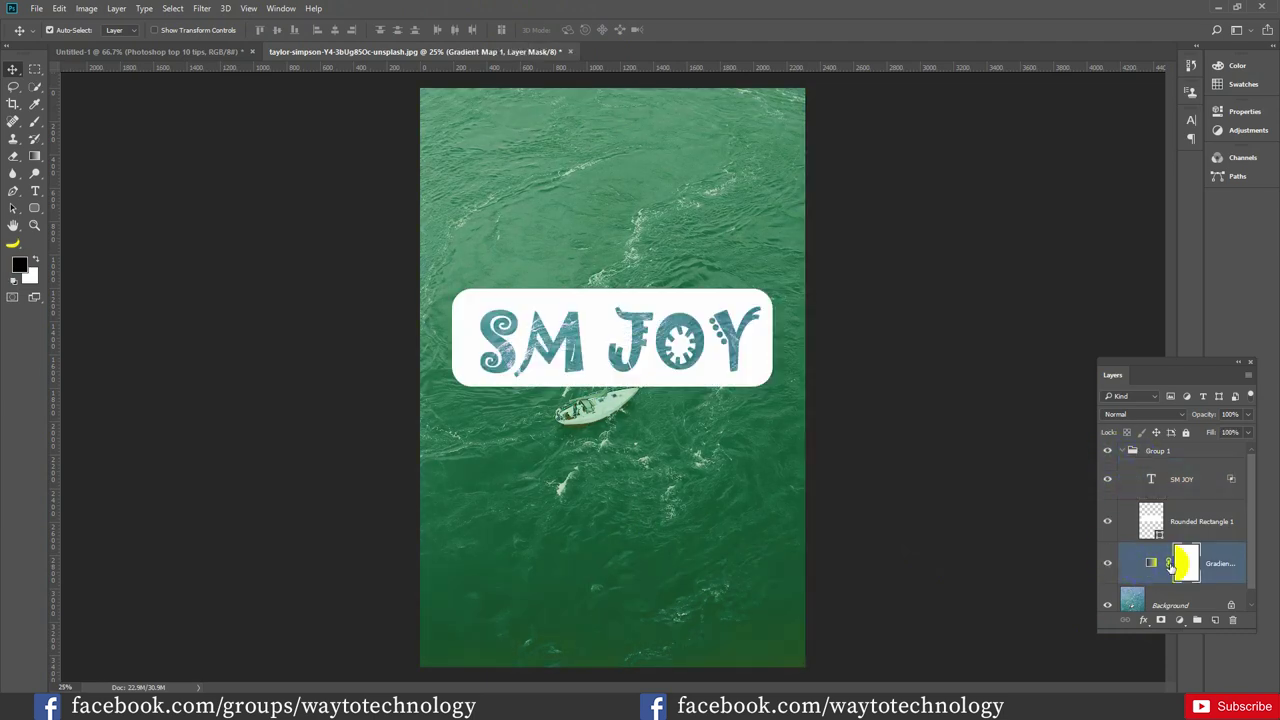
{"action": "left_click_drag", "start_coordinate": [1183, 564], "coordinate": [1182, 565]}
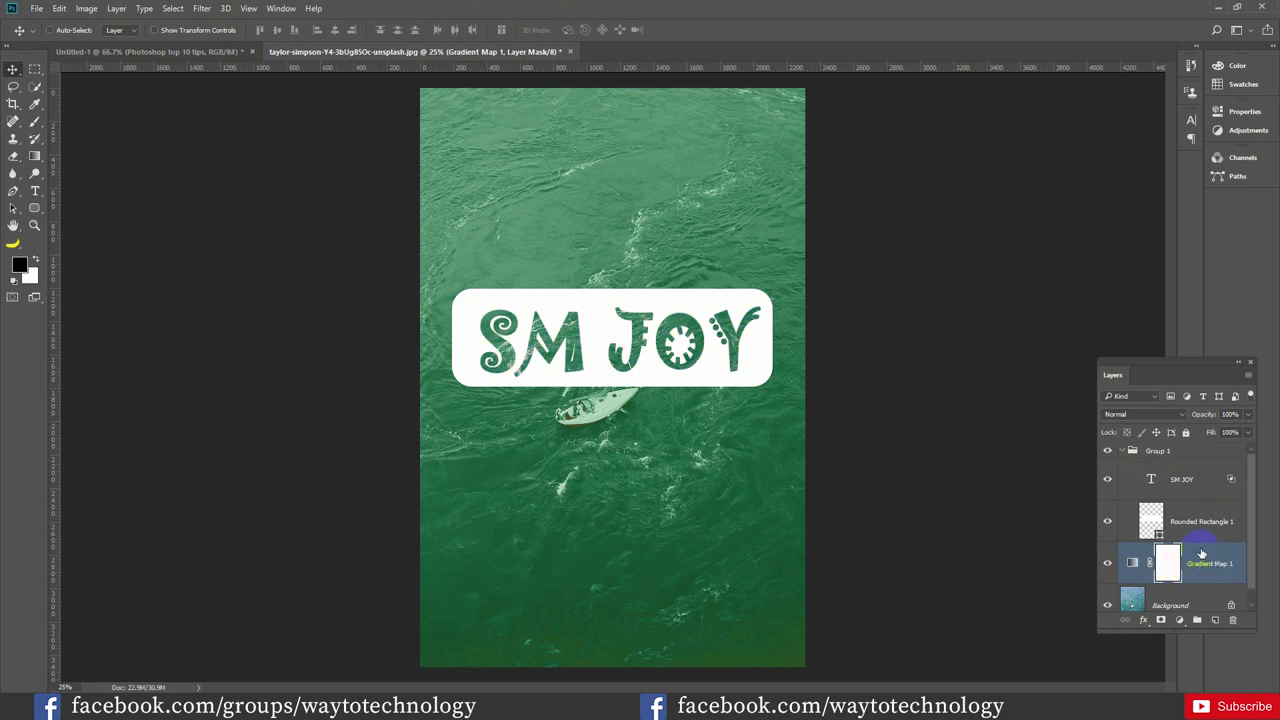
{"action": "left_click_drag", "start_coordinate": [1201, 554], "coordinate": [1180, 562]}
Release the Gradient Map's clipping mask so its green tint covers the whole photo
{"action": "left_click", "coordinate": [620, 336]}
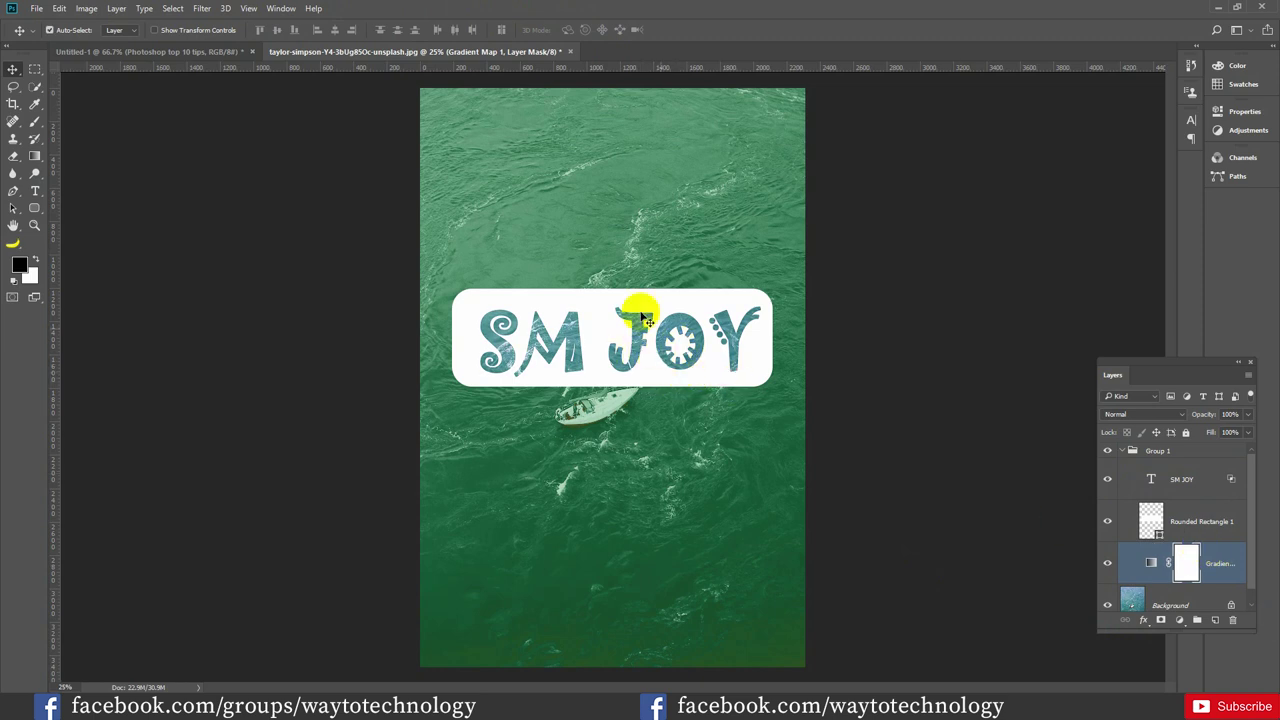
{"action": "mouse_move", "coordinate": [651, 329]}
{"action": "left_mouse_down"}
{"action": "mouse_move", "coordinate": [620, 360]}
{"action": "mouse_move", "coordinate": [790, 367]}
{"action": "left_mouse_up"}
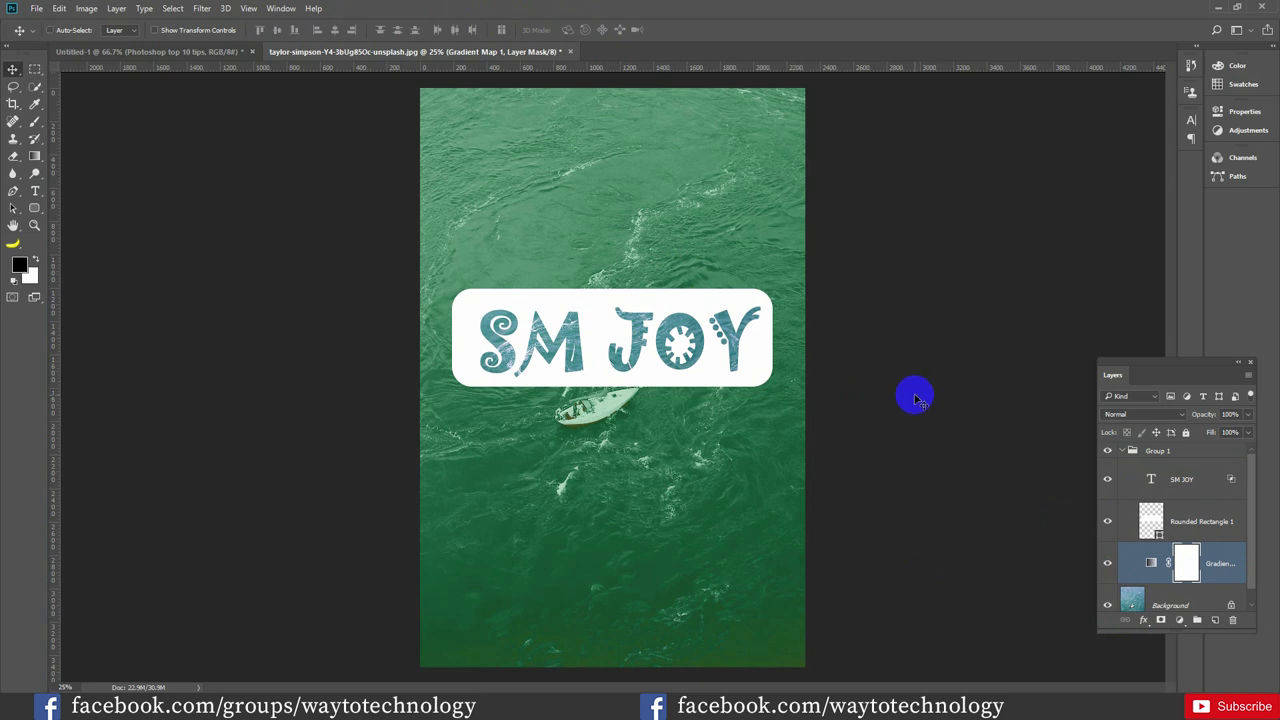
{"action": "key", "text": "ctrl+alt+g"}
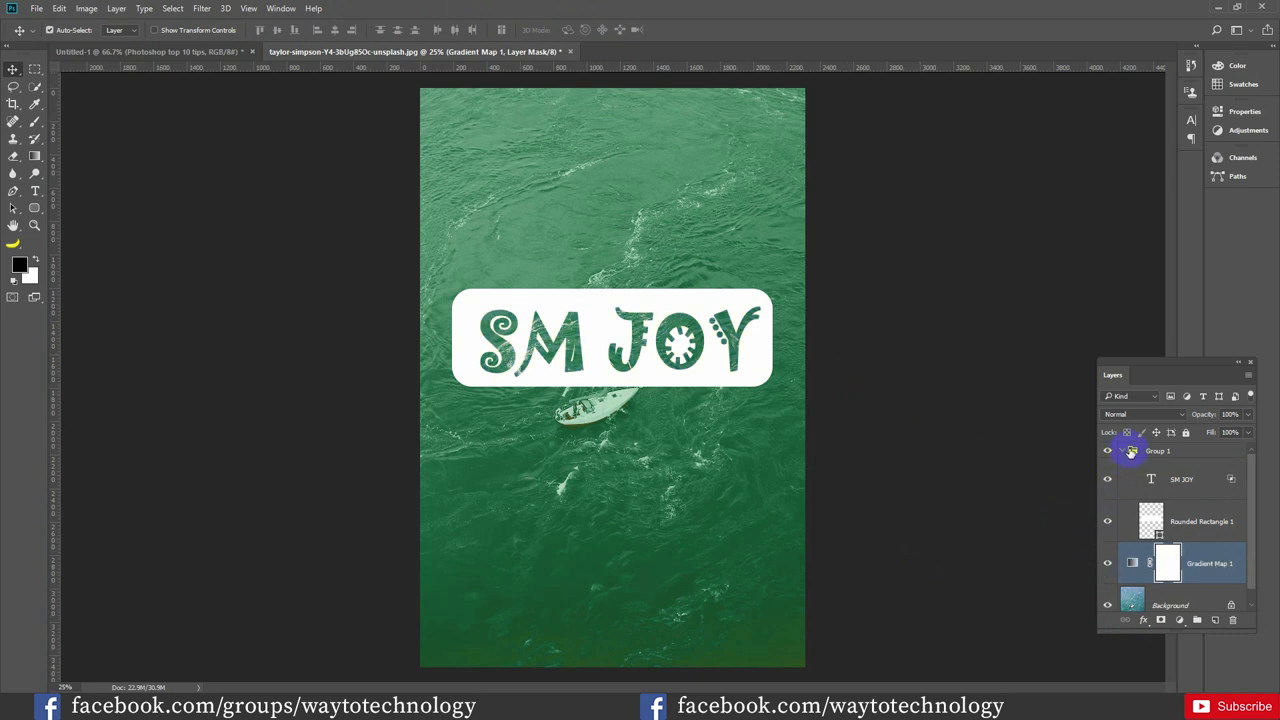
Compare the image with Group 1 and the Gradient Map hidden, then show both again
{"action": "left_click", "coordinate": [1128, 452]}
{"action": "left_click", "coordinate": [1124, 452]}
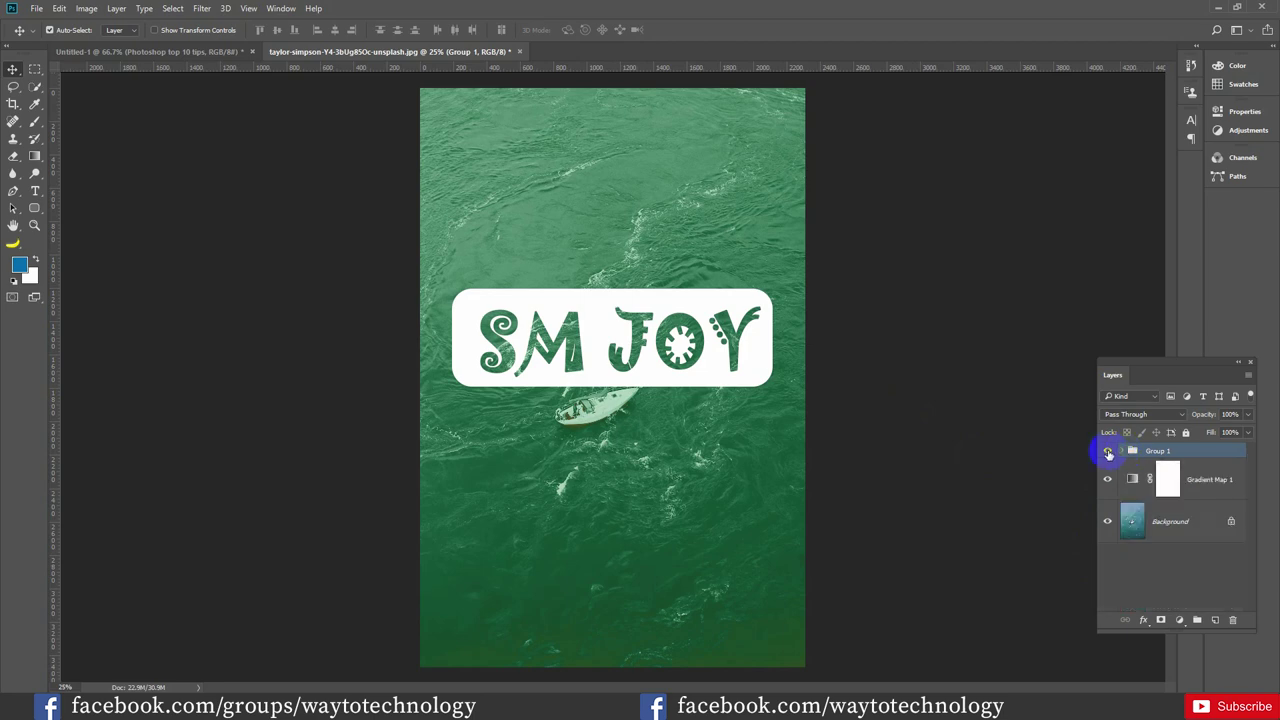
{"action": "left_click", "coordinate": [1107, 452]}
{"action": "left_click", "coordinate": [1107, 481]}
{"action": "left_click", "coordinate": [1107, 481]}
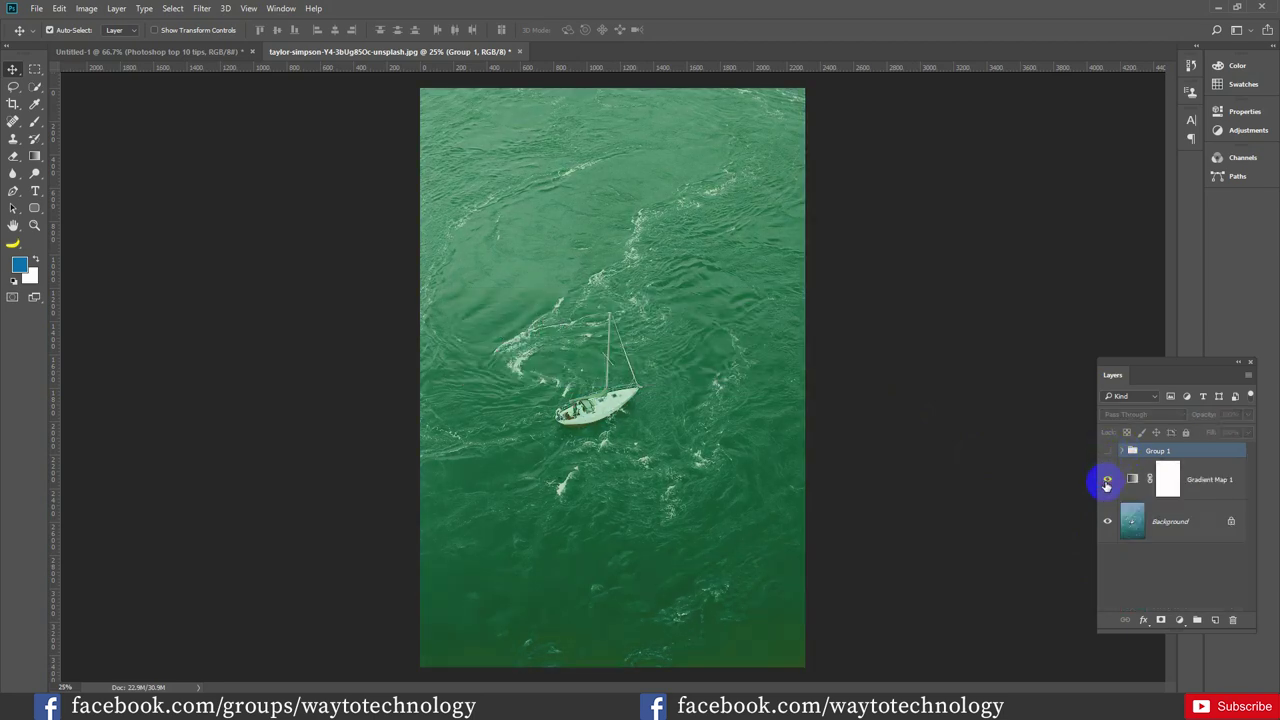
{"action": "left_click", "coordinate": [1107, 451]}
Expand Group 1 and toggle the Rounded Rectangle 1 layer off and back on
{"action": "left_click", "coordinate": [1124, 452]}
{"action": "left_click", "coordinate": [1125, 452]}
{"action": "left_click", "coordinate": [1125, 452]}
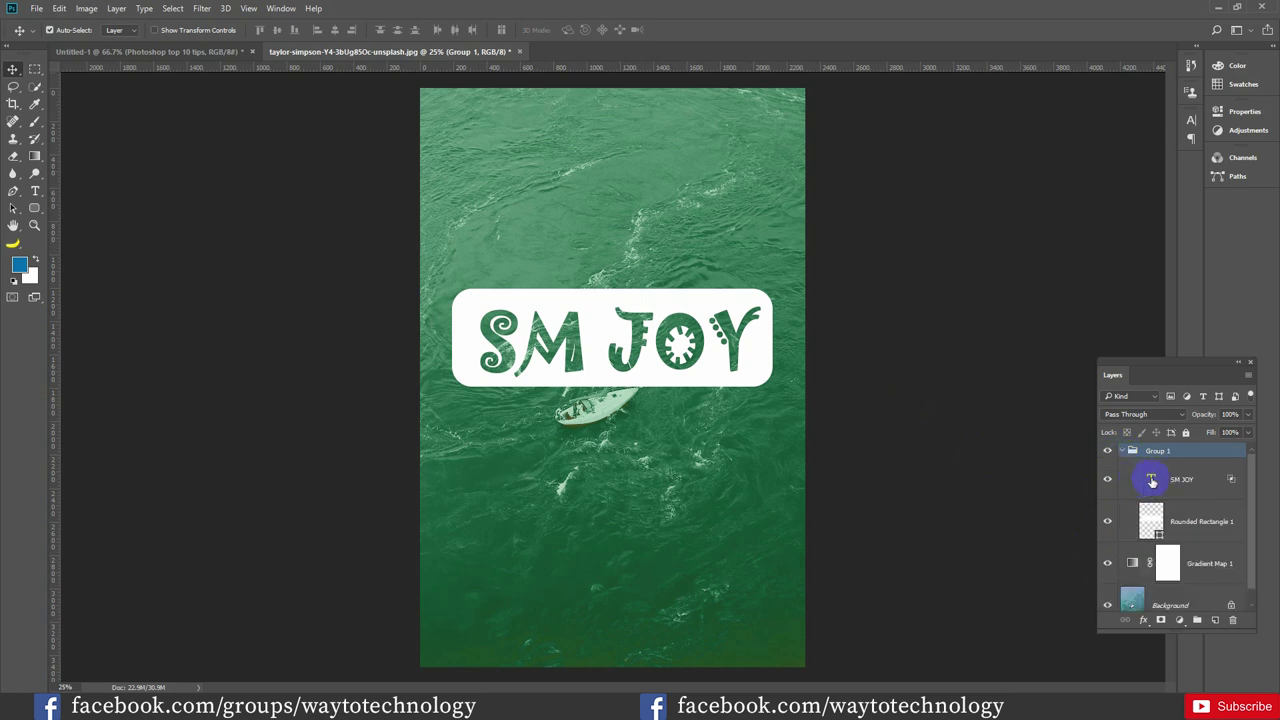
{"action": "left_click", "coordinate": [1107, 521]}
{"action": "left_click", "coordinate": [1107, 521]}
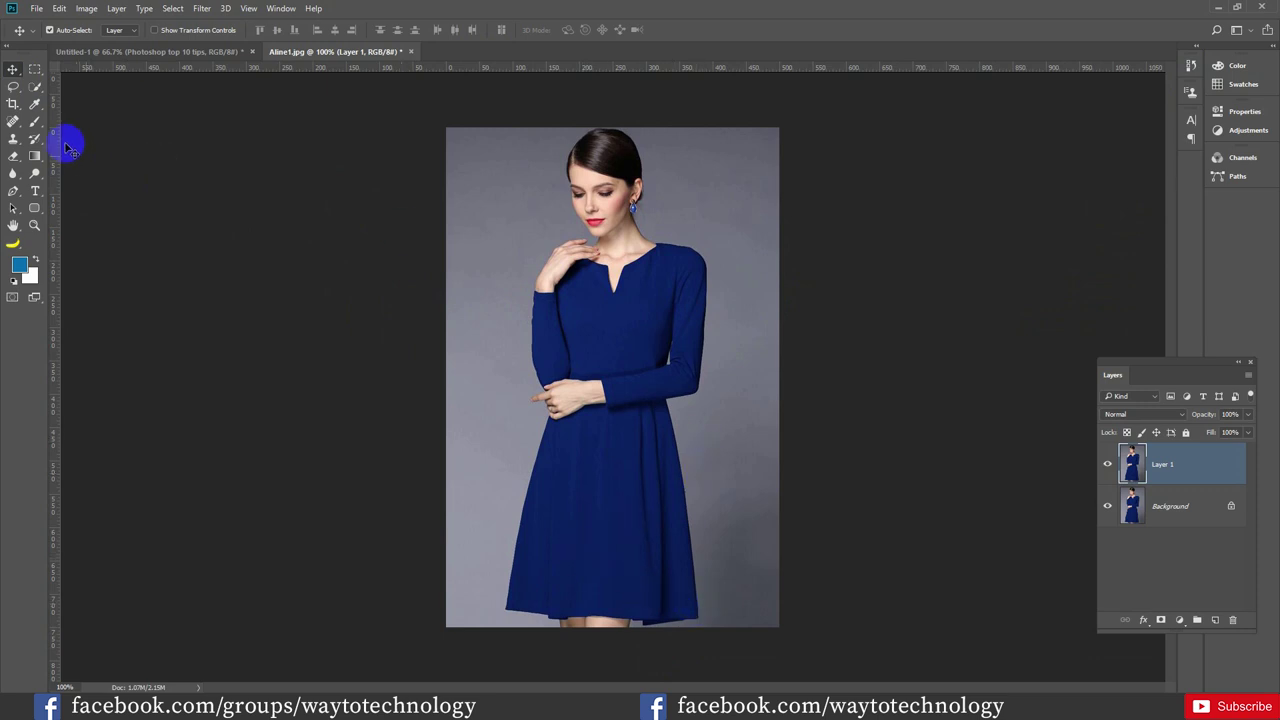
Crop outward past the right edge of Aline1.jpg, adding a white strip beside the portrait
{"action": "left_click", "coordinate": [20, 106]}
{"action": "left_click_drag", "start_coordinate": [786, 380], "coordinate": [792, 377]}
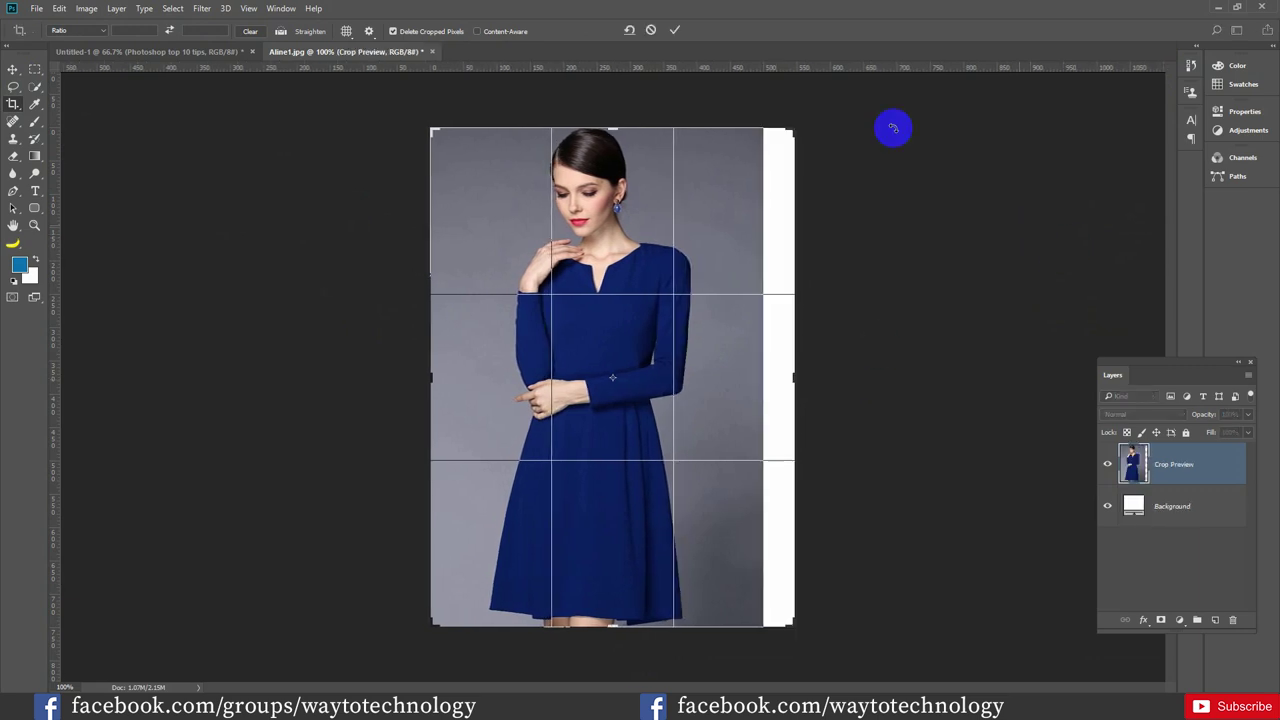
{"action": "left_click", "coordinate": [675, 31]}
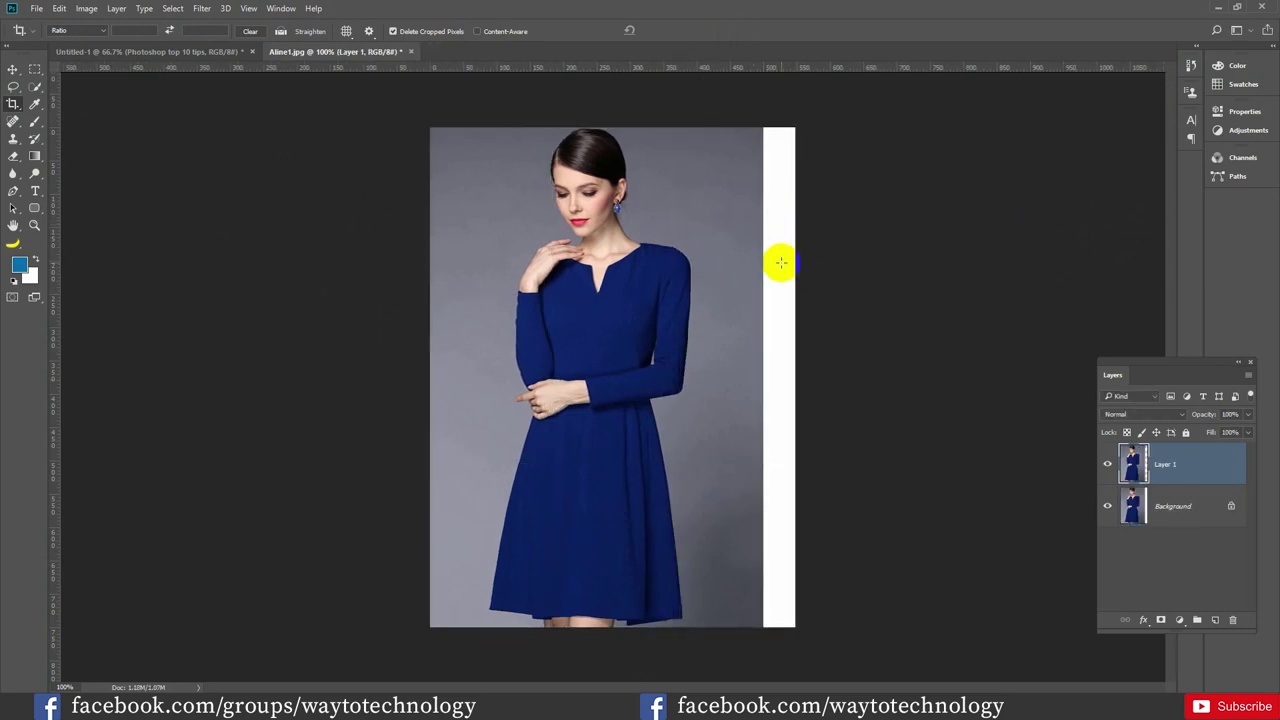
{"action": "left_click", "coordinate": [35, 70]}
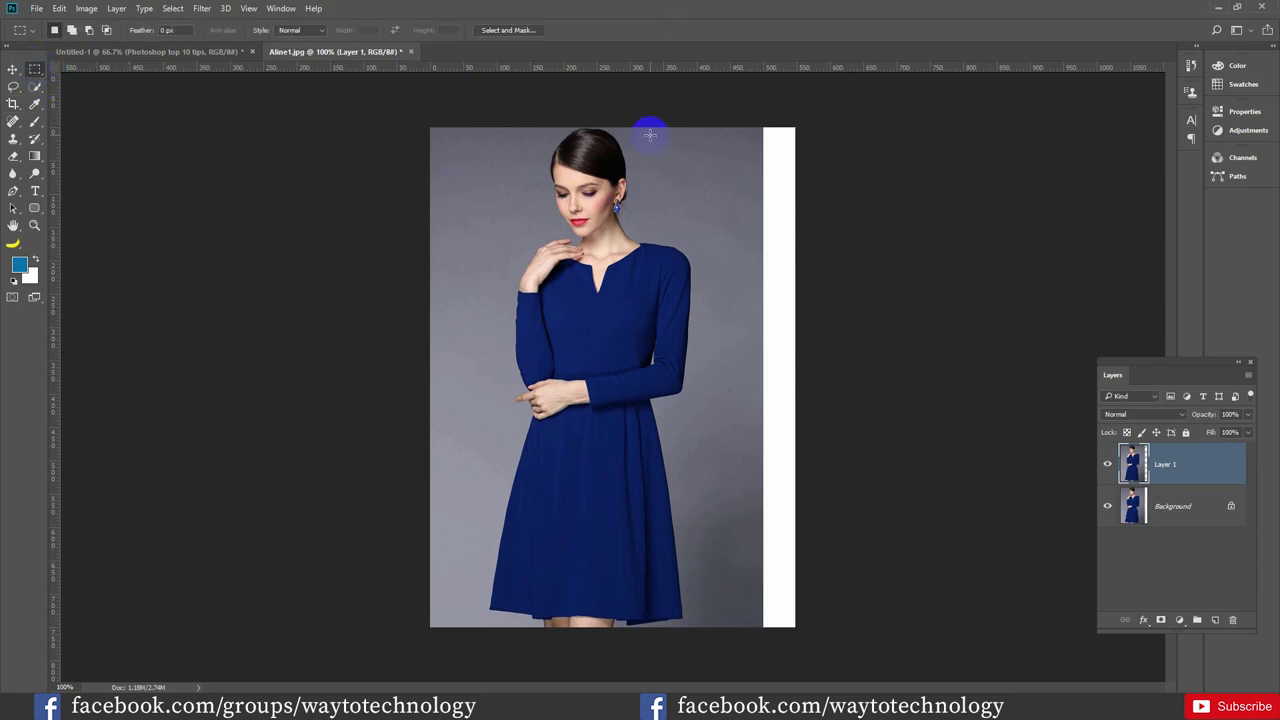
Select the grey backdrop strip on the right and put it into Free Transform Distort mode
{"action": "left_click_drag", "start_coordinate": [684, 123], "coordinate": [802, 633]}
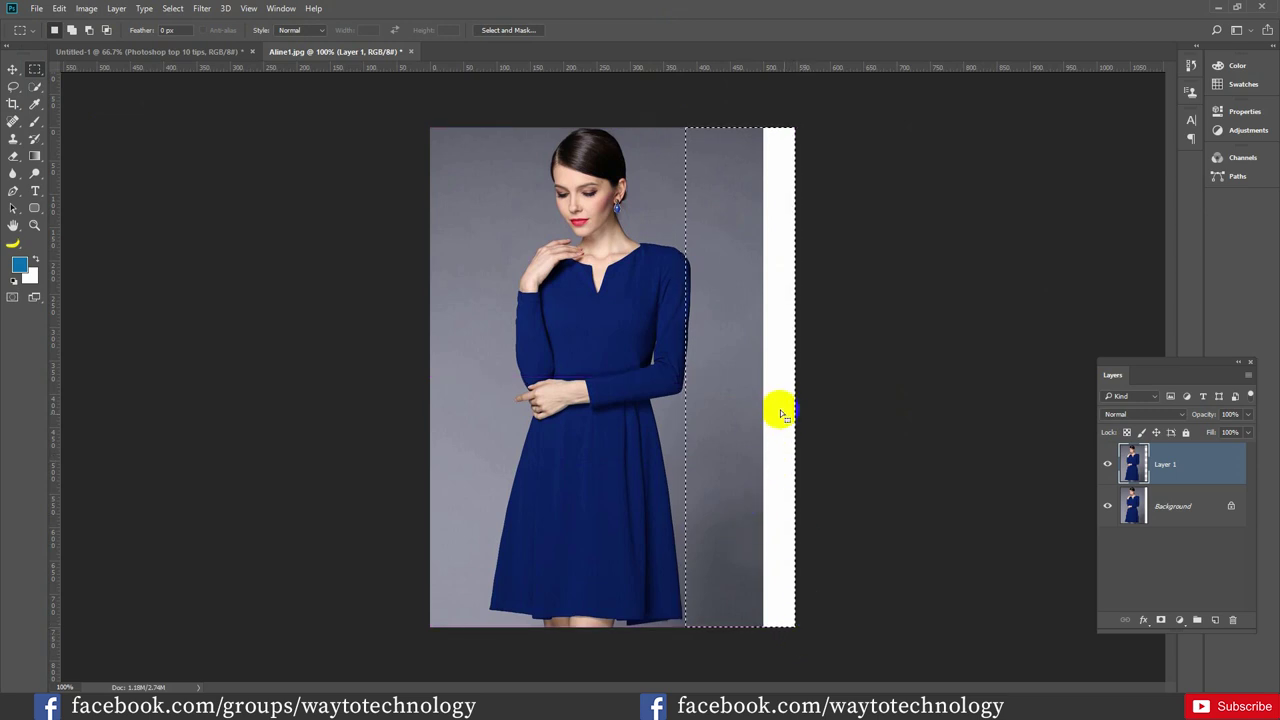
{"action": "right_click", "coordinate": [761, 337]}
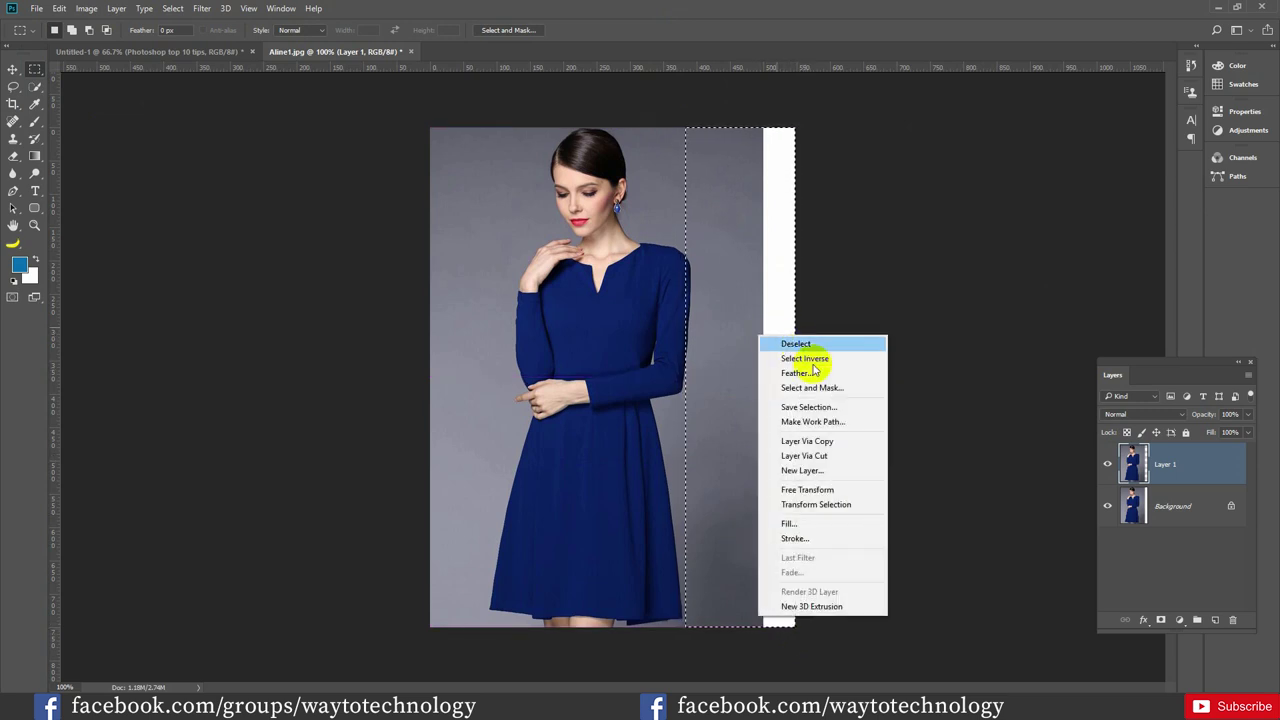
{"action": "left_click", "coordinate": [806, 490]}
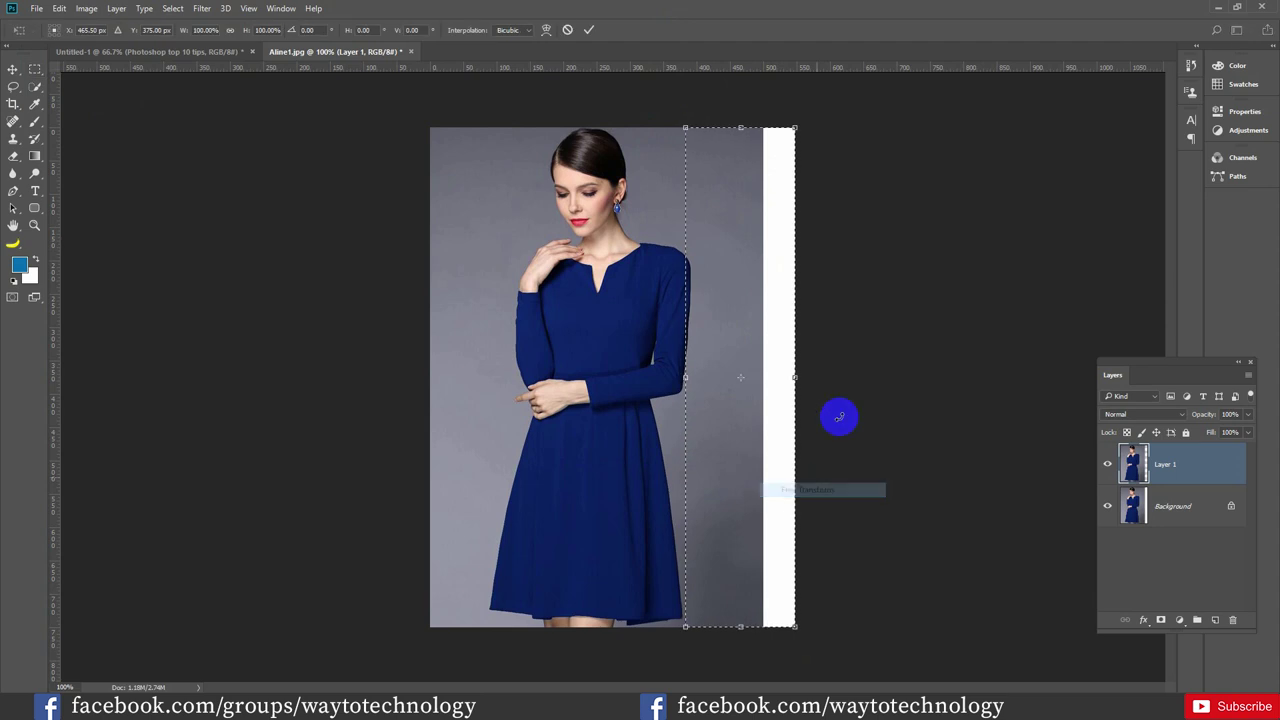
{"action": "right_click", "coordinate": [750, 274]}
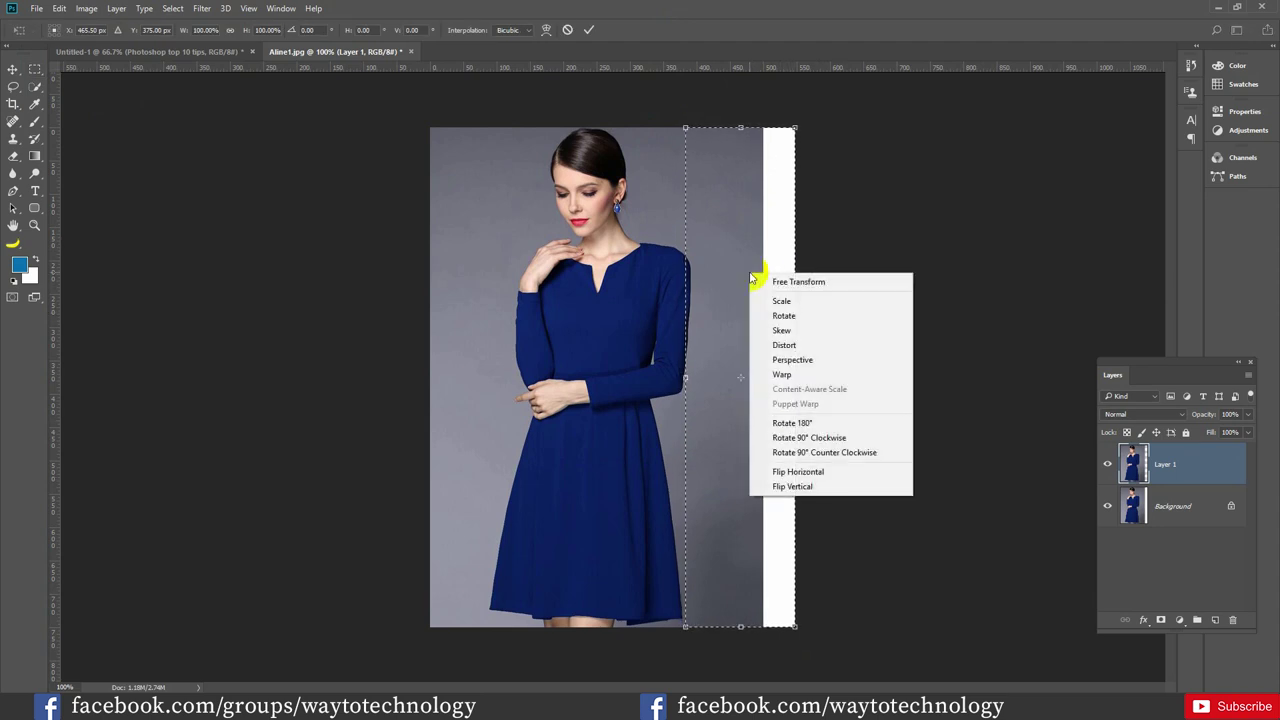
{"action": "left_click", "coordinate": [797, 347]}
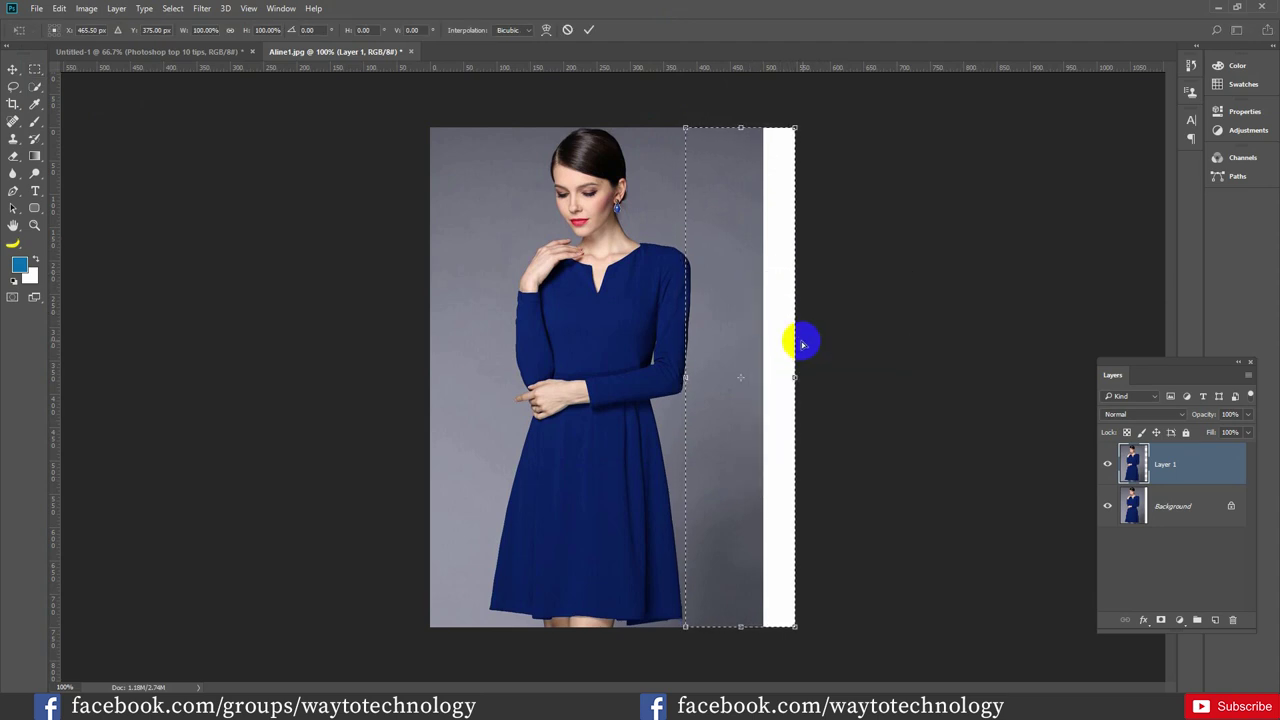
Stretch the strip to the canvas's right edge, apply the transform, and deselect
{"action": "left_click_drag", "start_coordinate": [797, 379], "coordinate": [839, 378]}
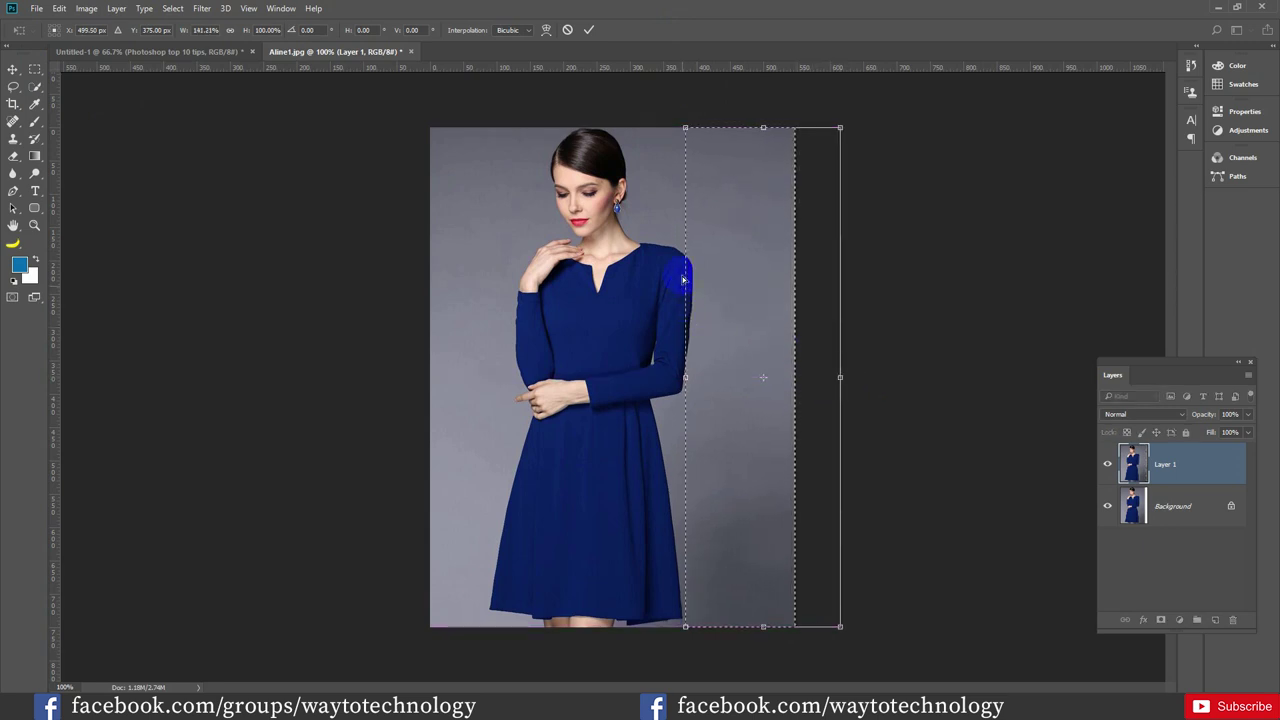
{"action": "left_click", "coordinate": [848, 372]}
{"action": "left_click", "coordinate": [829, 357]}
{"action": "left_click", "coordinate": [588, 29]}
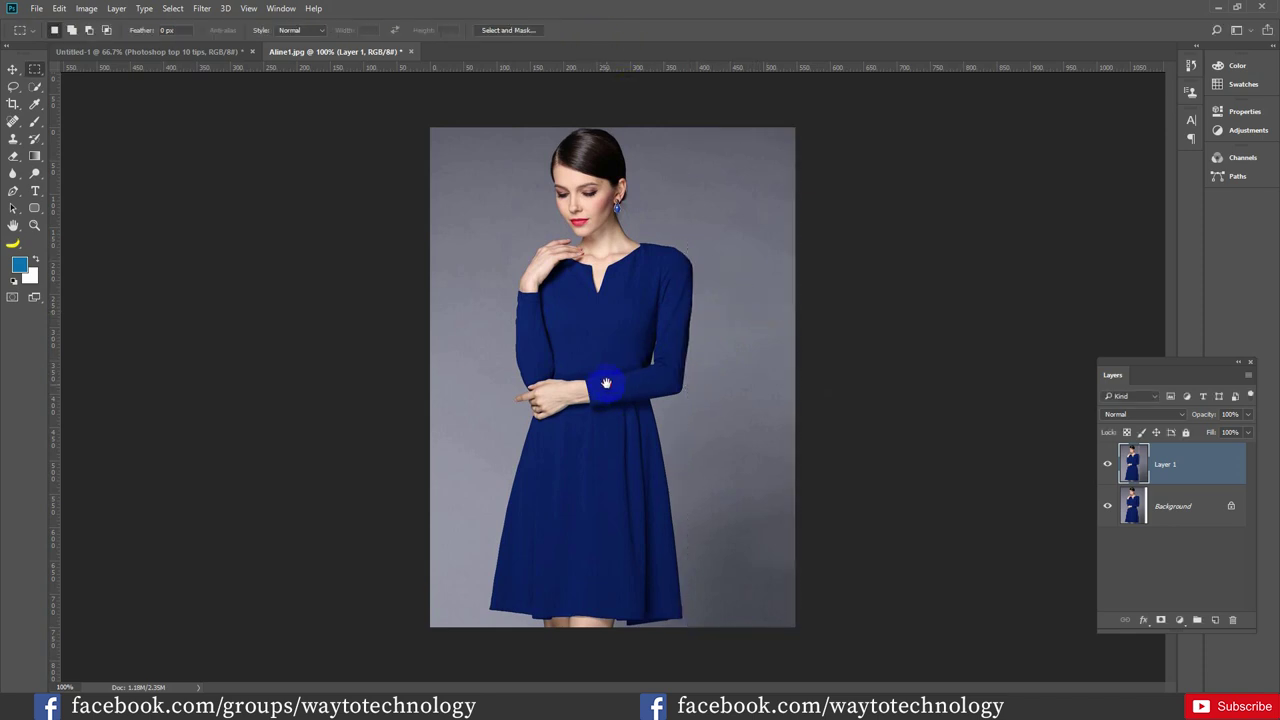
{"action": "left_click", "coordinate": [13, 103]}
{"action": "left_click", "coordinate": [13, 69]}
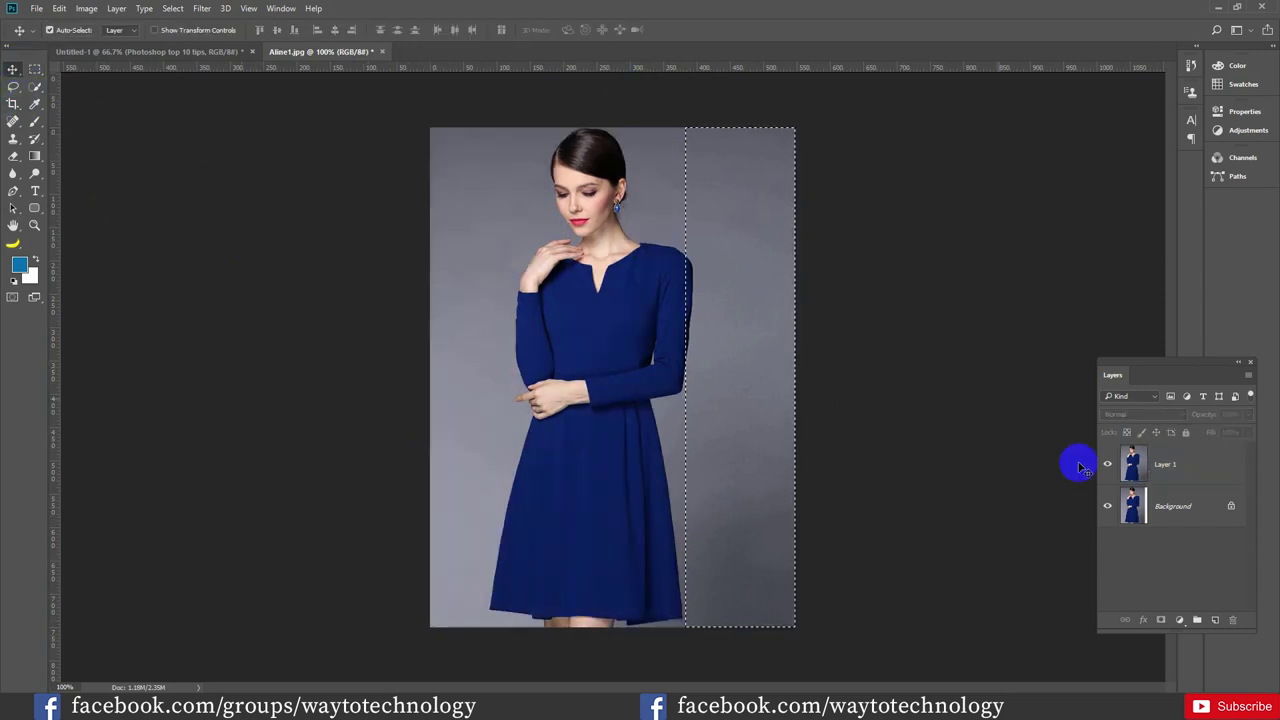
{"action": "key", "text": "ctrl"}
{"action": "key", "text": "ctrl+d"}
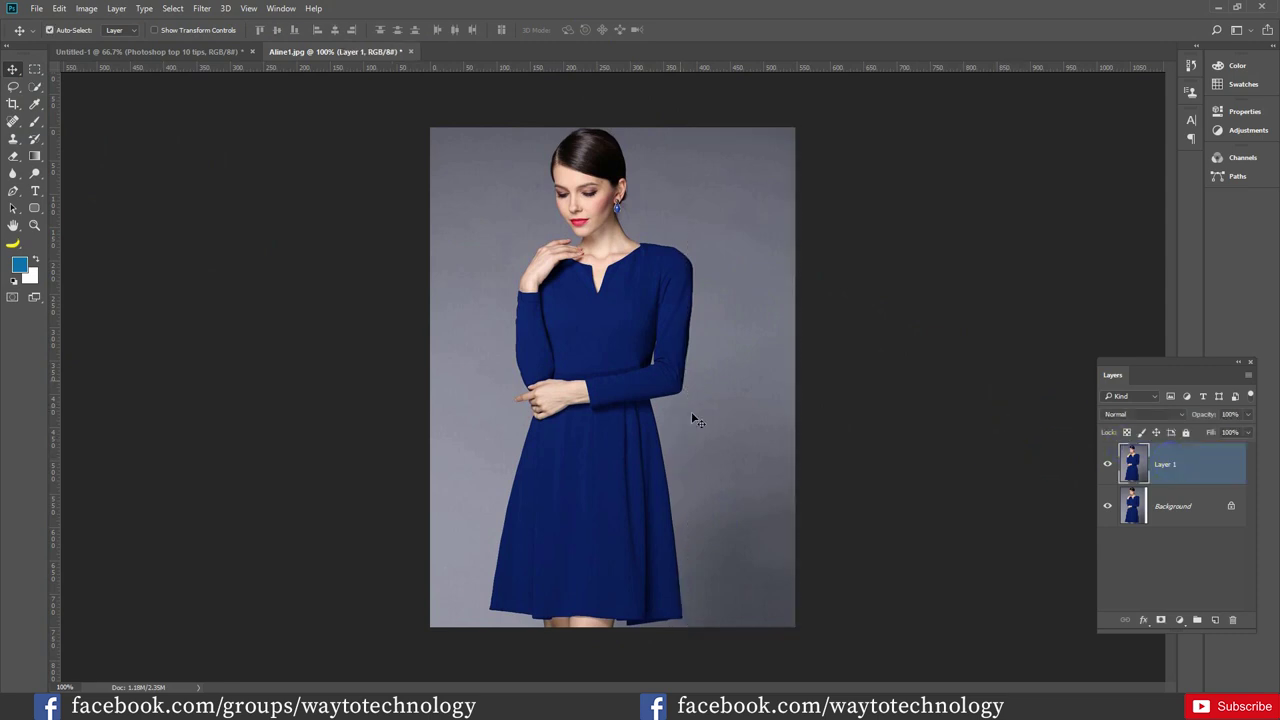
{"action": "left_click", "coordinate": [13, 104]}
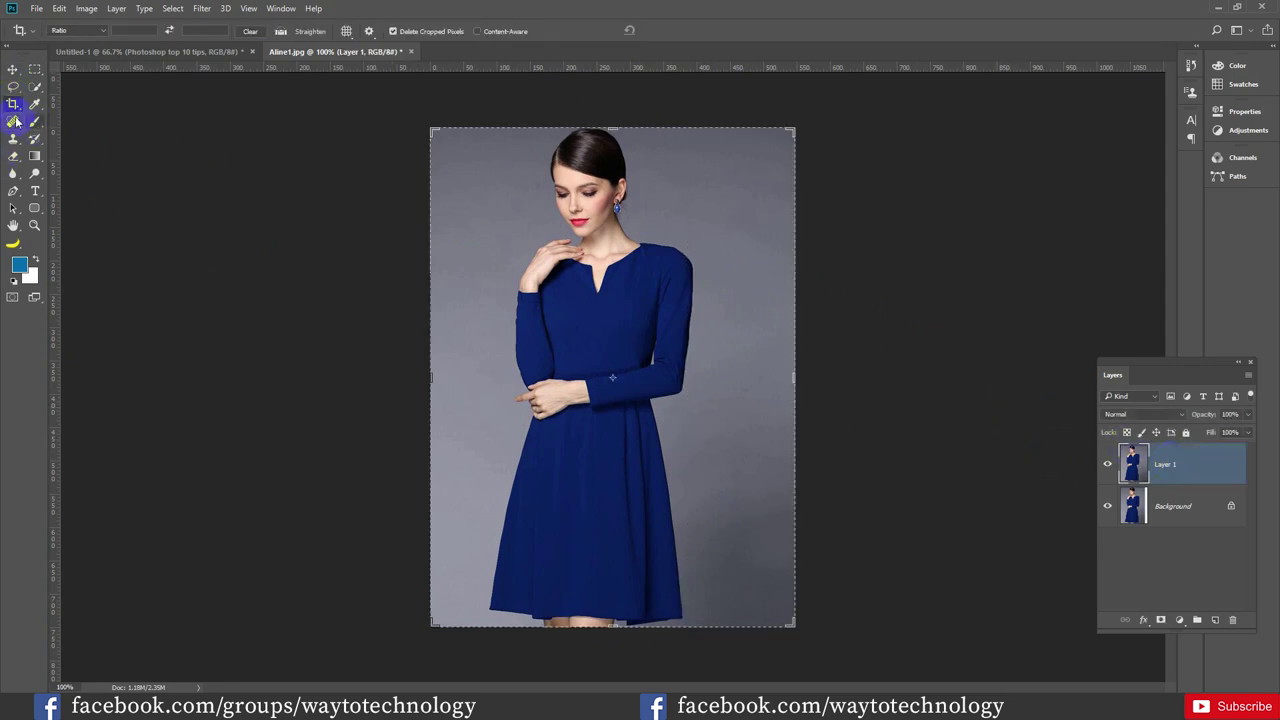
Extend the canvas downward and select the bottom band of the portrait and white space
{"action": "mouse_move", "coordinate": [615, 624]}
{"action": "left_mouse_down"}
{"action": "mouse_move", "coordinate": [609, 646]}
{"action": "mouse_move", "coordinate": [621, 645]}
{"action": "left_mouse_up"}
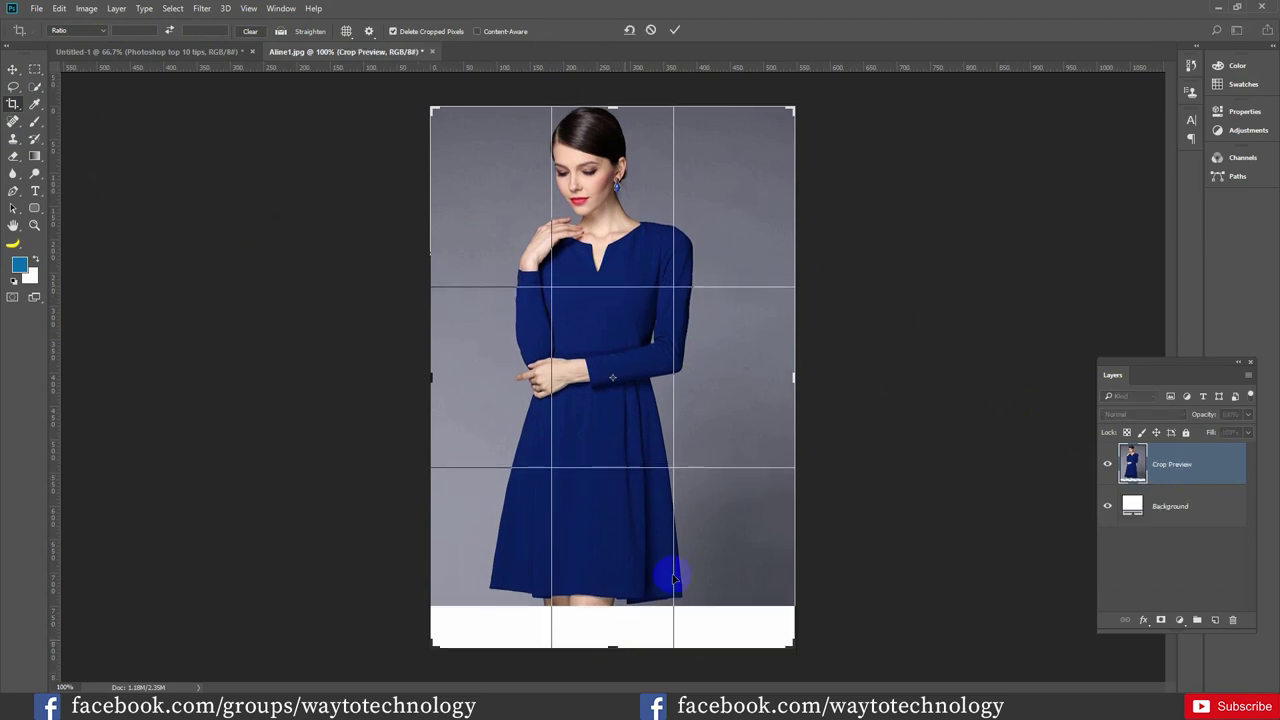
{"action": "left_click", "coordinate": [675, 31]}
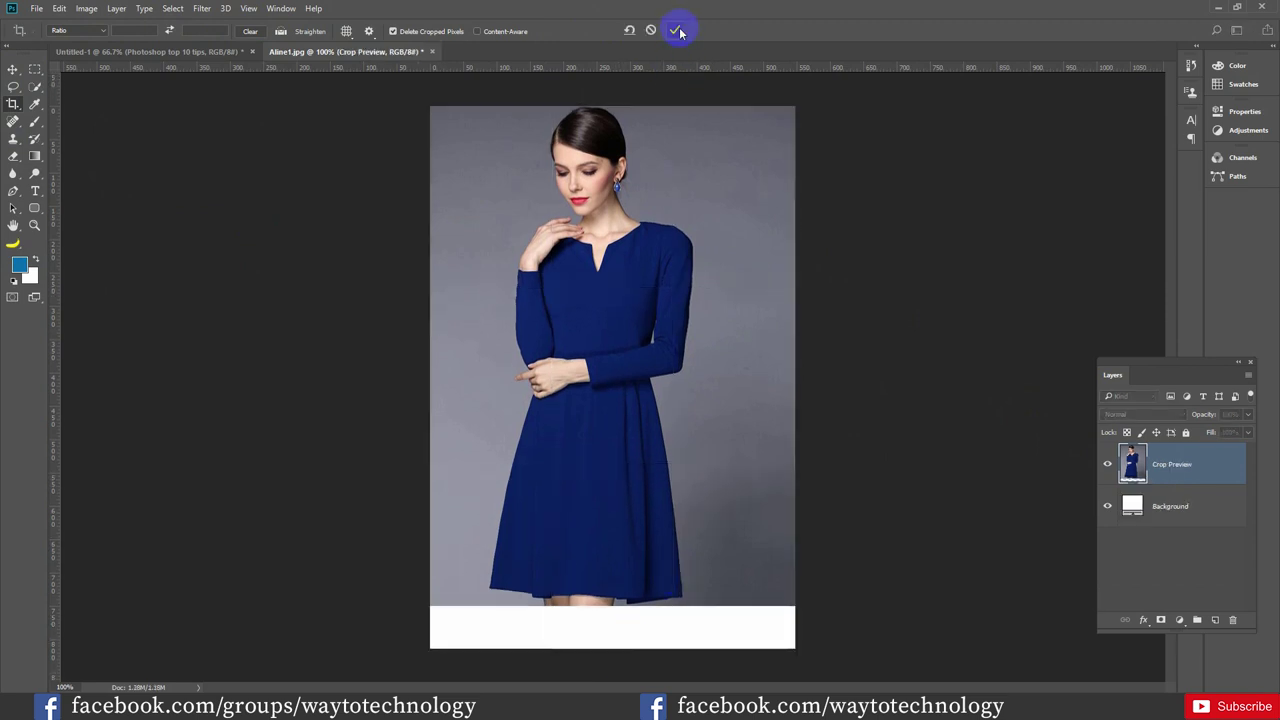
{"action": "left_click", "coordinate": [34, 68]}
{"action": "left_click_drag", "start_coordinate": [402, 567], "coordinate": [852, 671]}
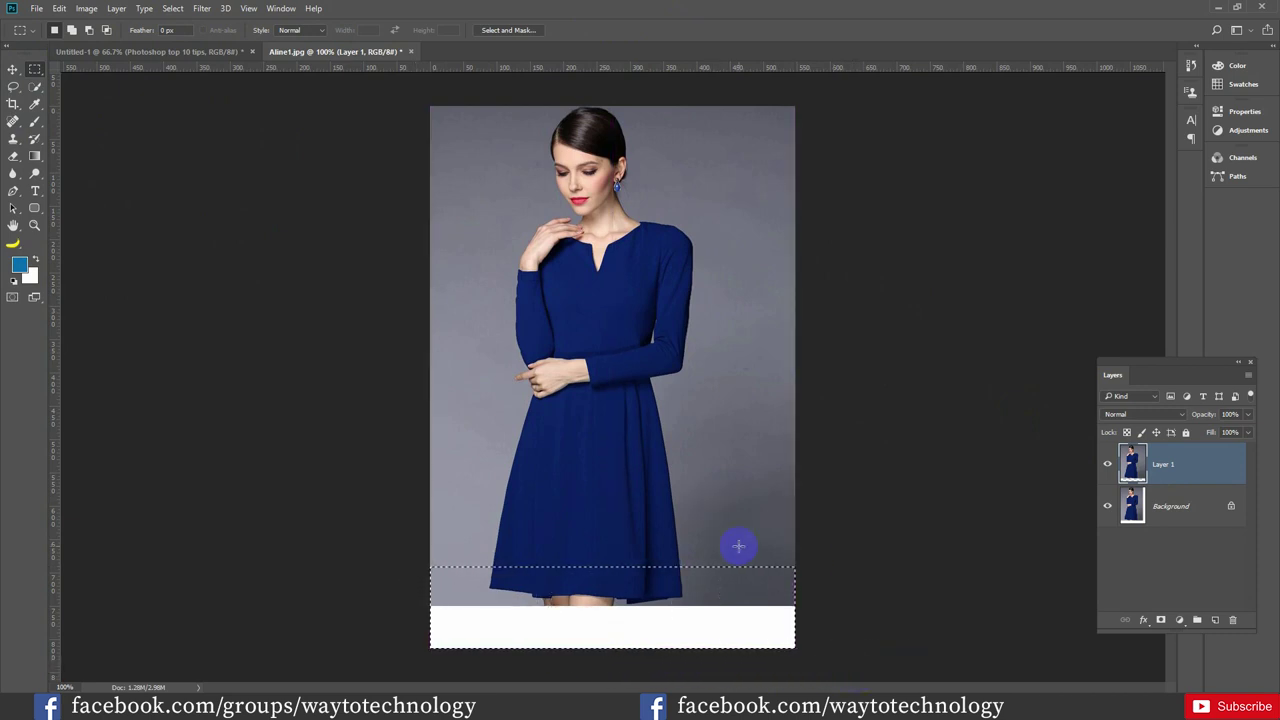
Apply Transform Selection in Distort mode to the bottom band, zooming out to see the canvas
{"action": "right_click", "coordinate": [604, 600]}
{"action": "left_click", "coordinate": [661, 483]}
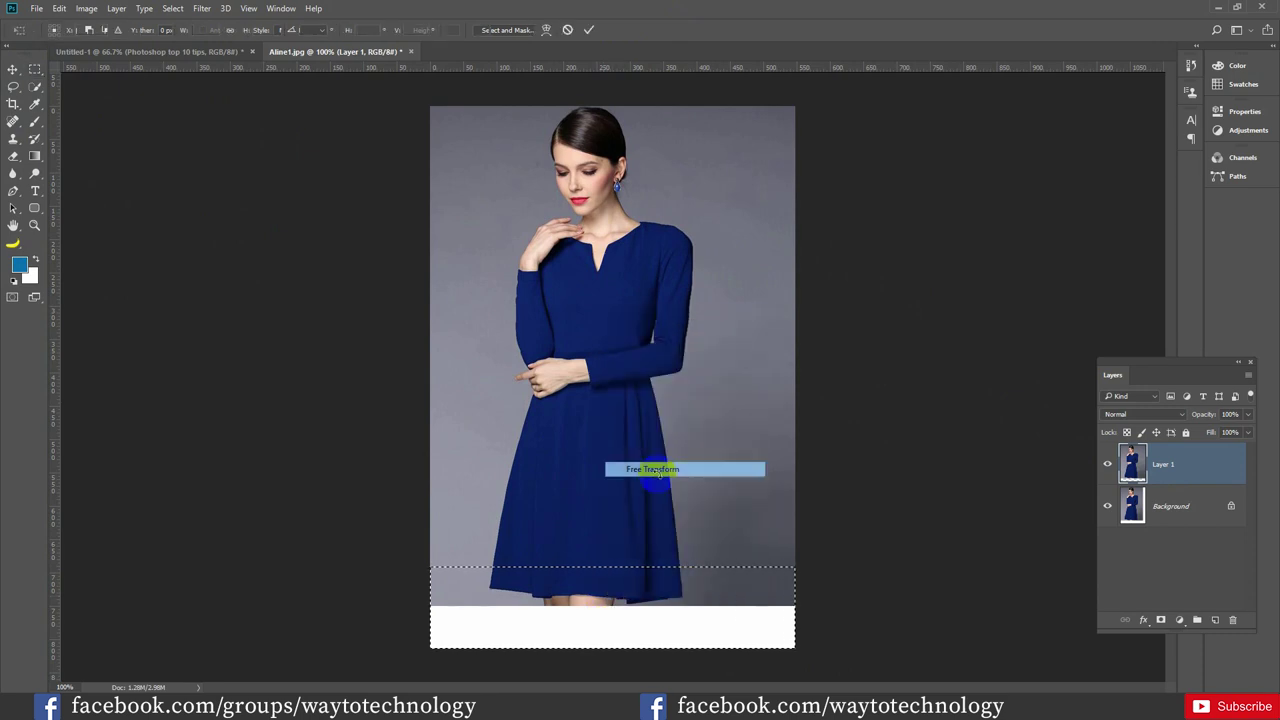
{"action": "right_click", "coordinate": [651, 608]}
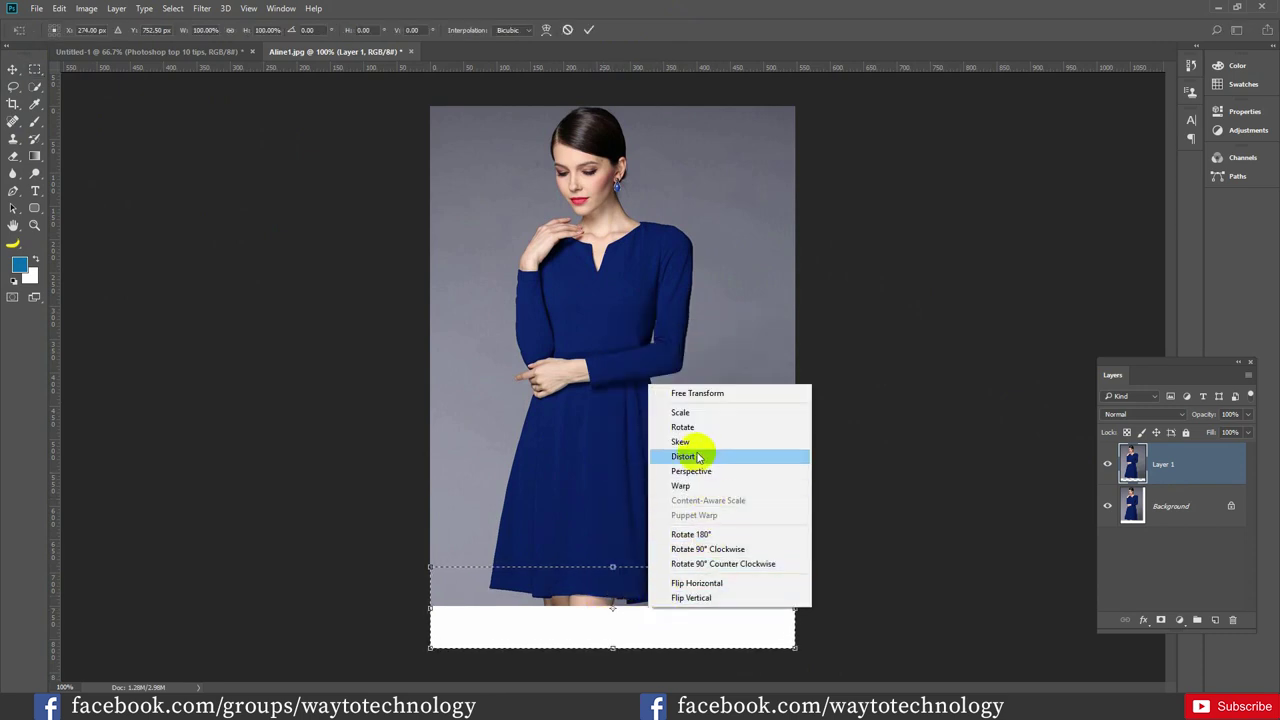
{"action": "left_click", "coordinate": [696, 535]}
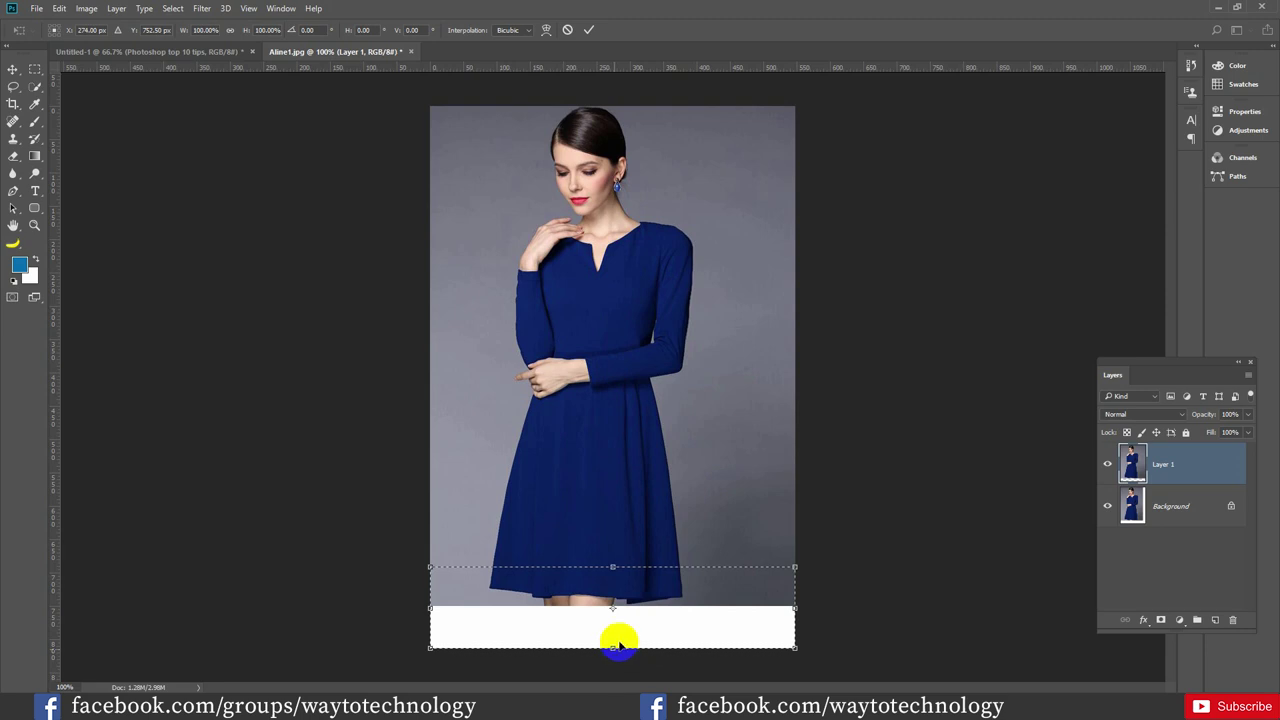
{"action": "key", "text": "ctrl+minus"}
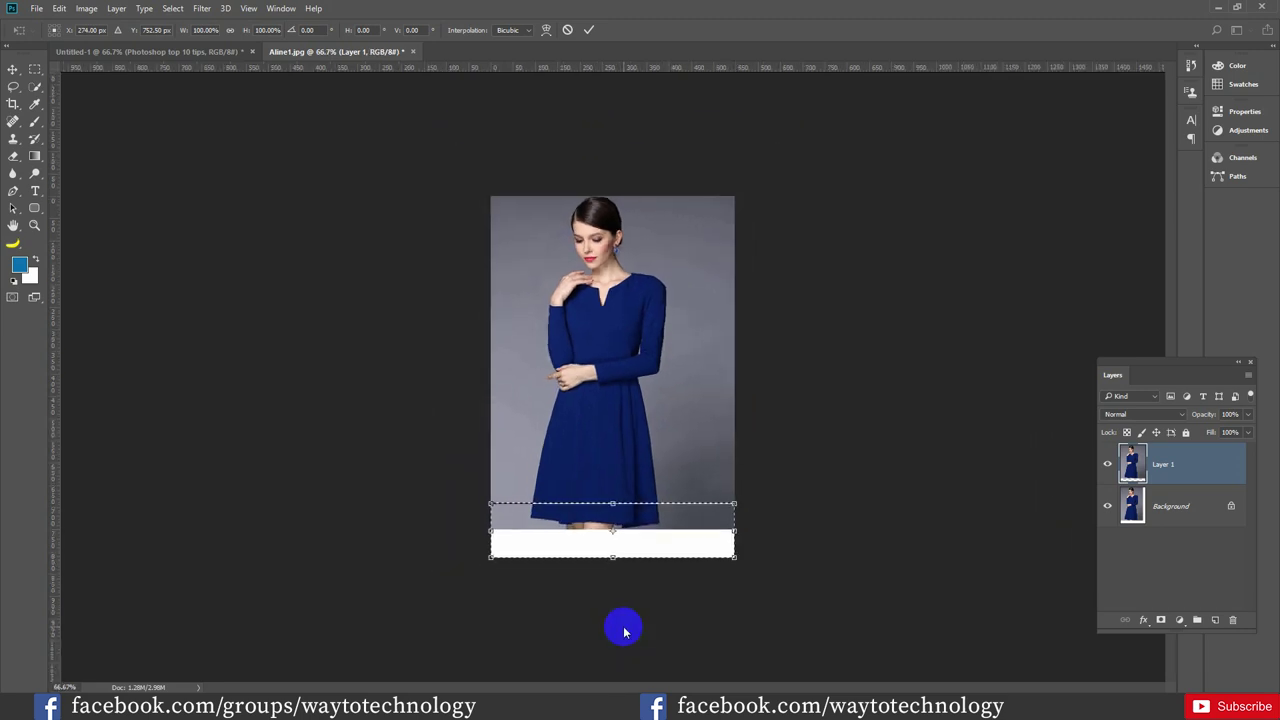
{"action": "left_click_drag", "start_coordinate": [600, 537], "coordinate": [609, 606]}
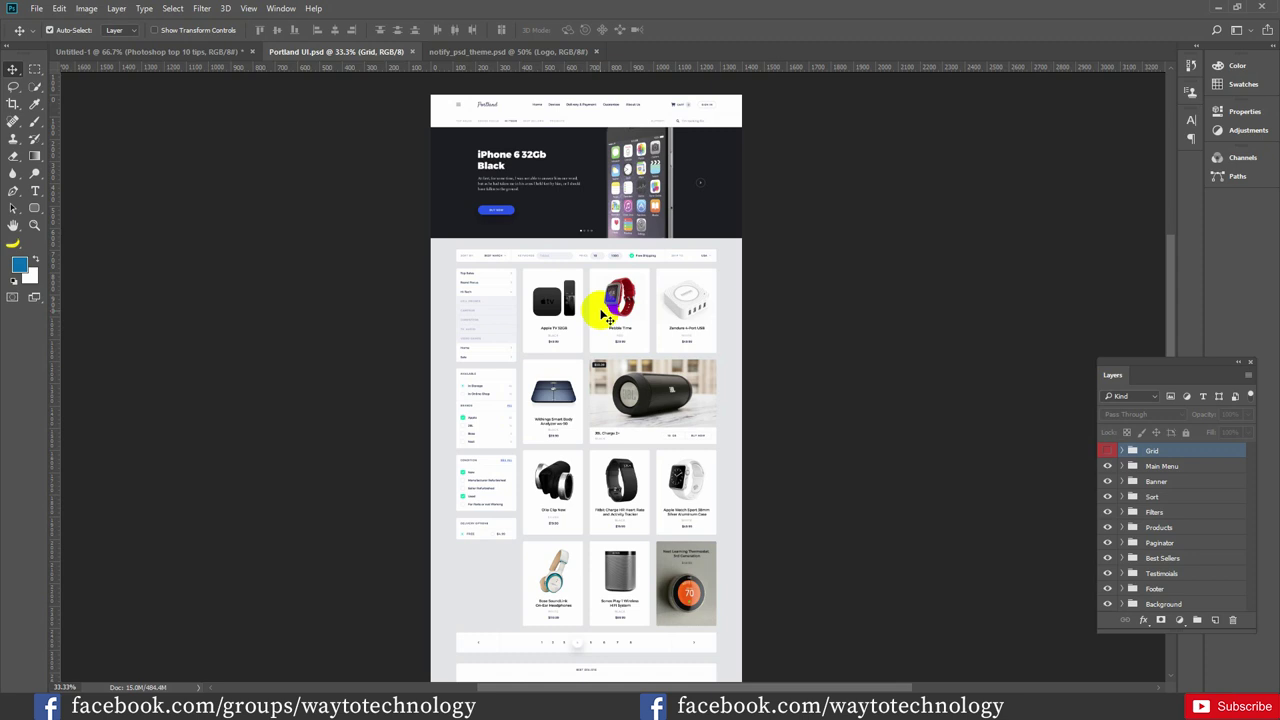
Click on the Portland UI banner, then switch to the notify_psd_theme.psd document
{"action": "left_click", "coordinate": [540, 218]}
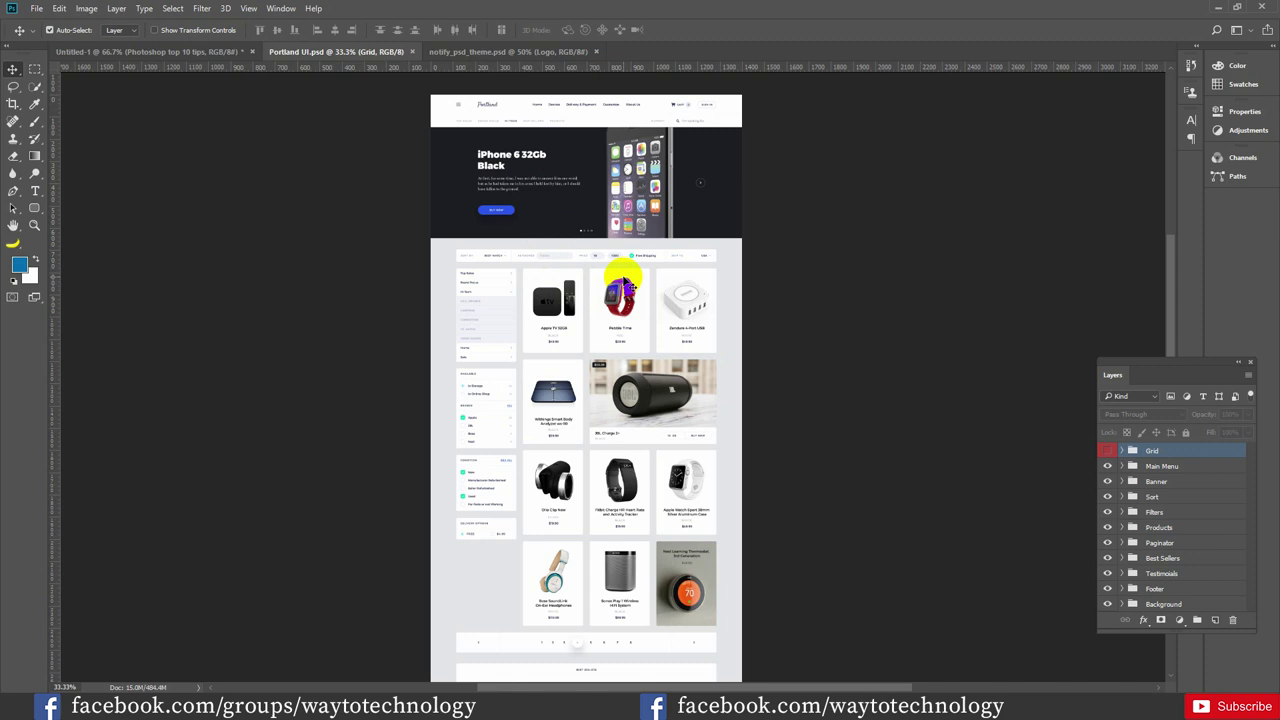
{"action": "left_click", "coordinate": [556, 237]}
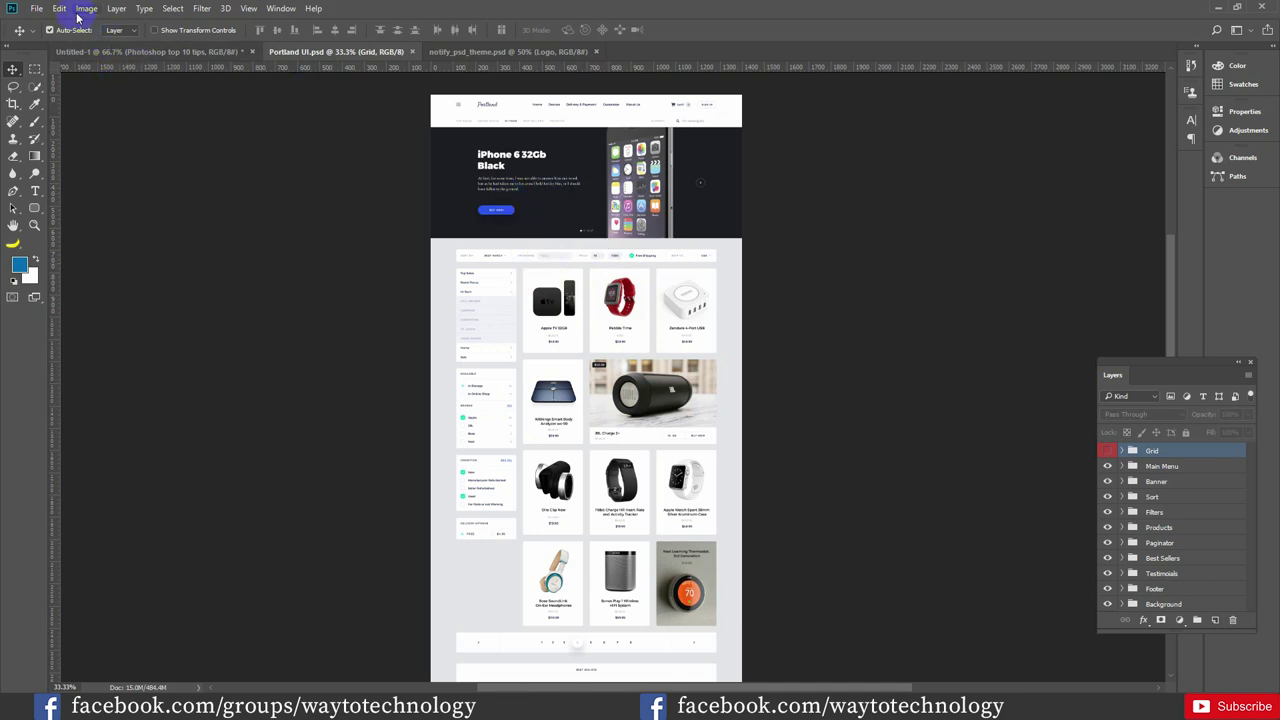
{"action": "left_click", "coordinate": [508, 51]}
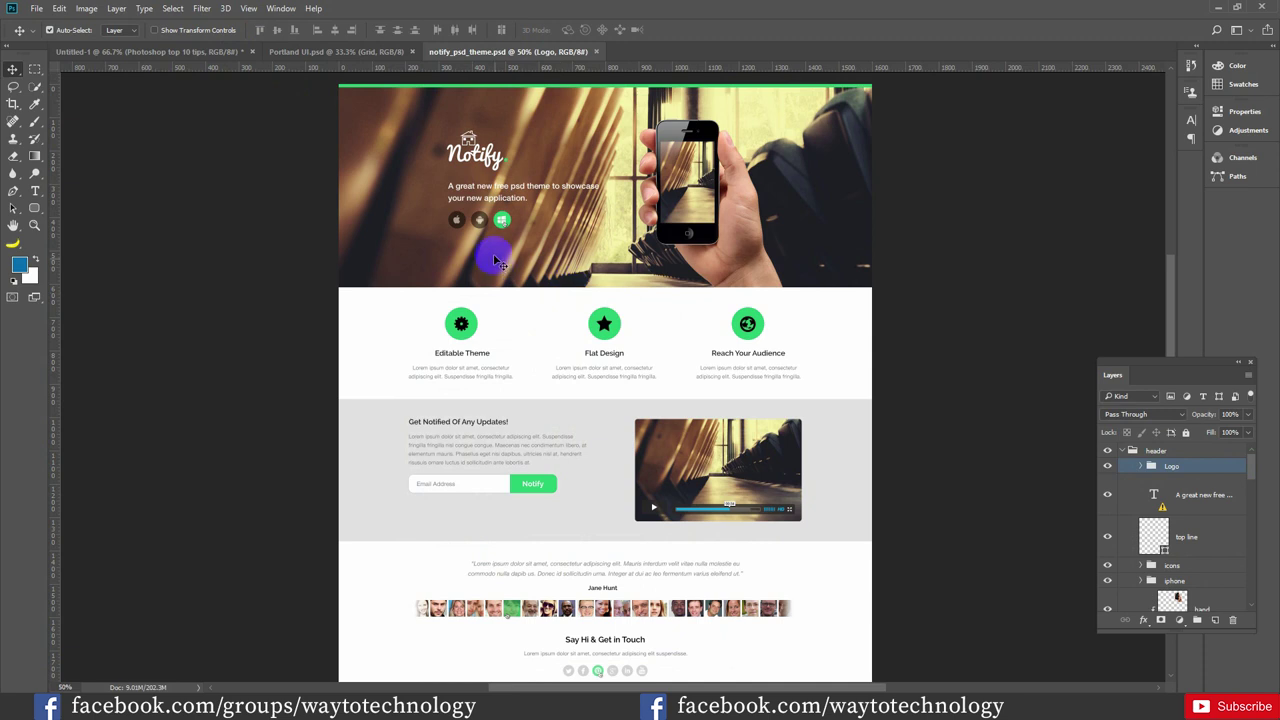
Enable the Generator plug-in in Preferences > Plug-ins
{"action": "left_click", "coordinate": [59, 8]}
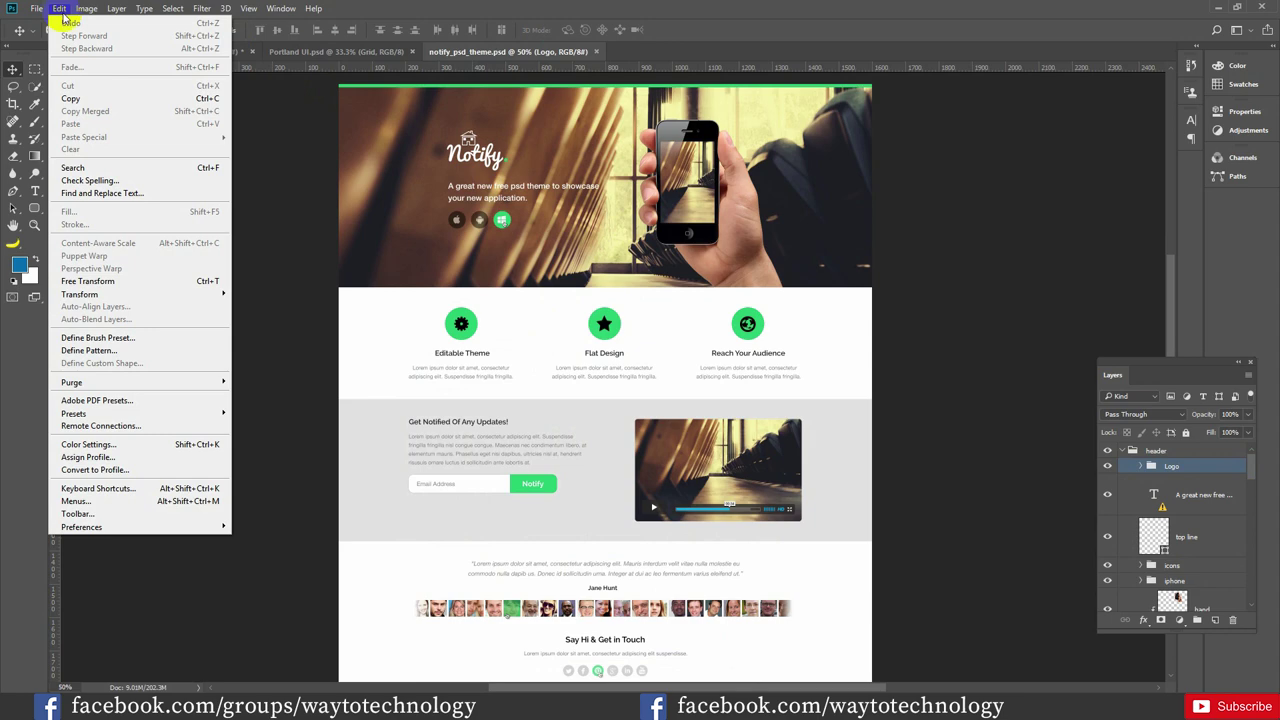
{"action": "mouse_move", "coordinate": [166, 527]}
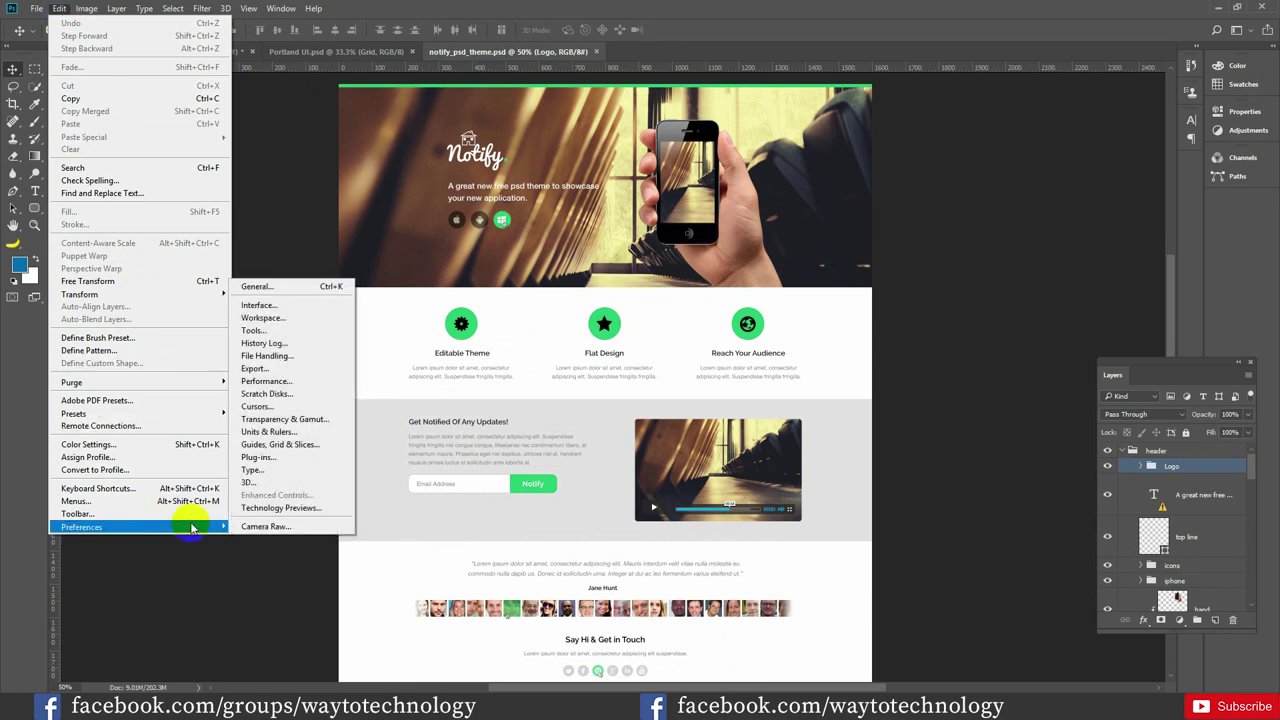
{"action": "left_click", "coordinate": [266, 456]}
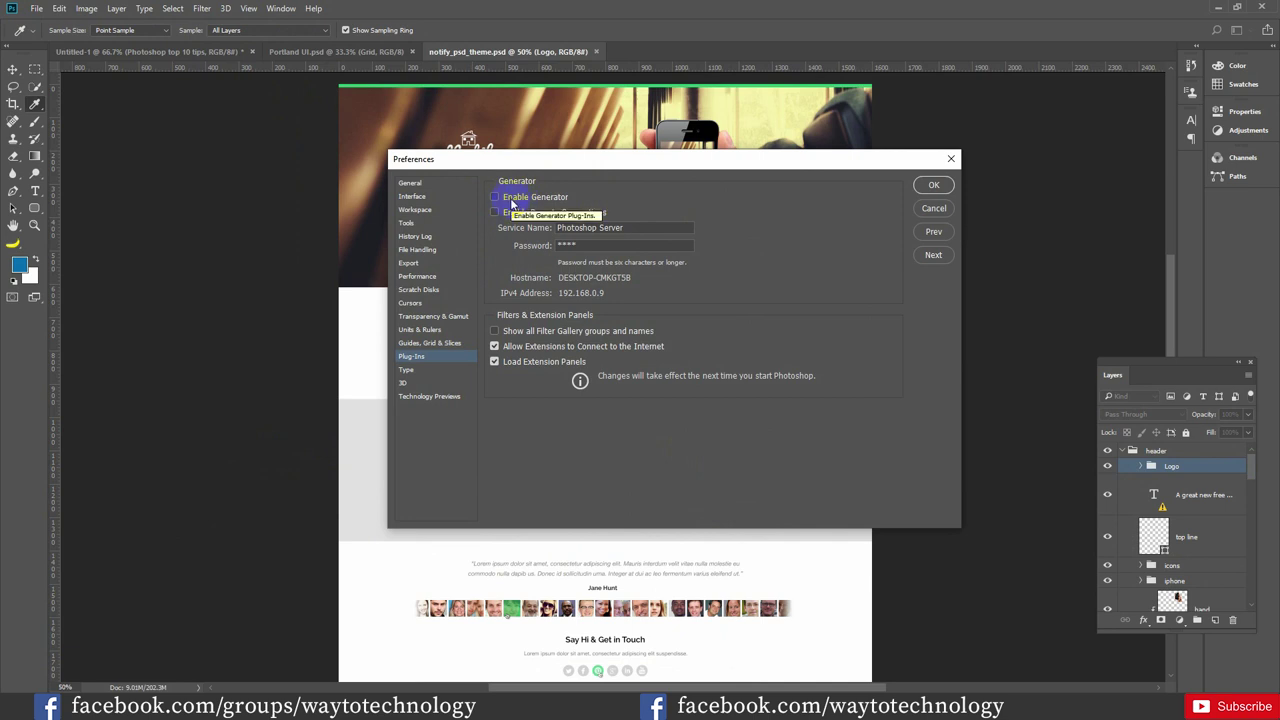
{"action": "left_click", "coordinate": [511, 200]}
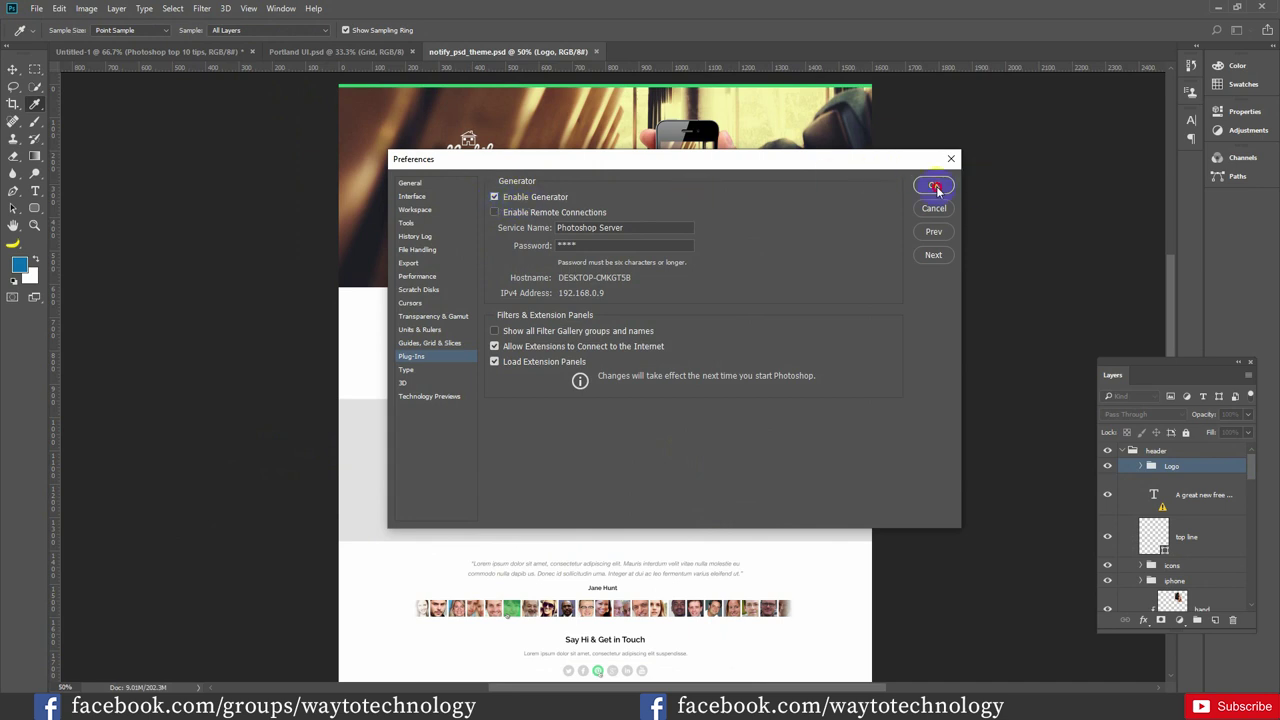
{"action": "left_click", "coordinate": [933, 186]}
Turn on File > Generate > Image Assets and verify it is checked
{"action": "left_click", "coordinate": [40, 9]}
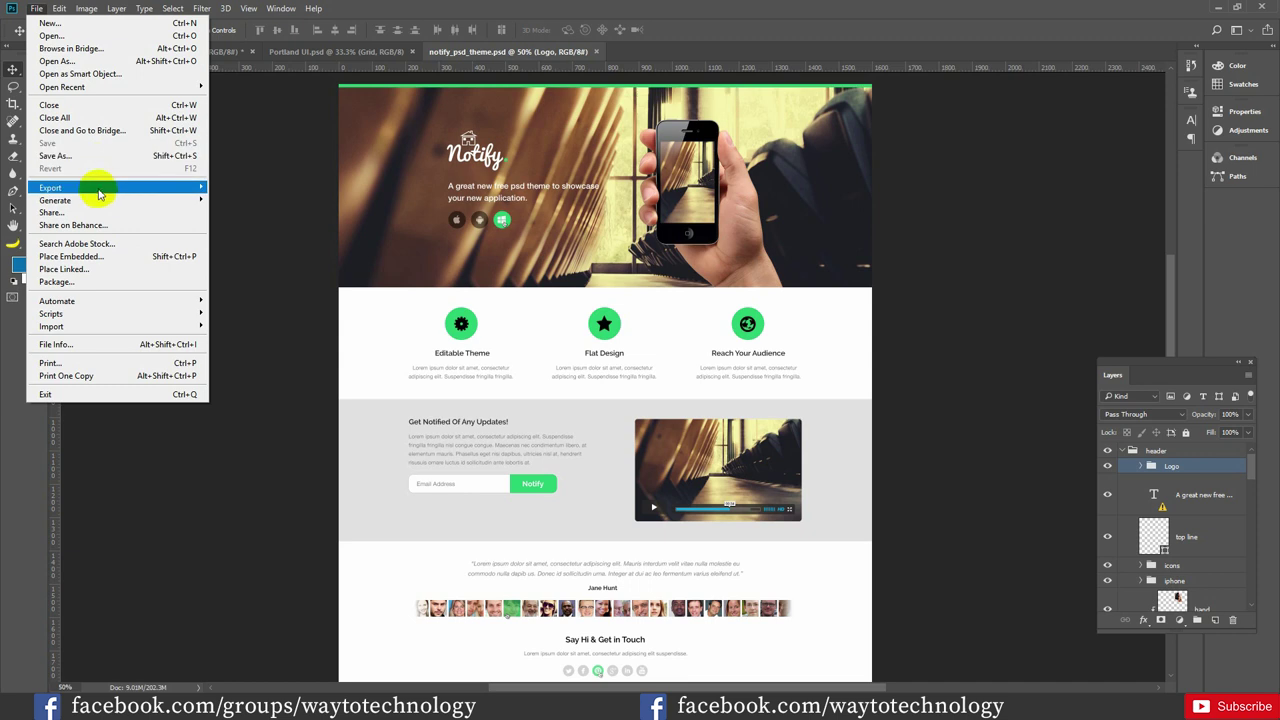
{"action": "mouse_move", "coordinate": [171, 200]}
{"action": "left_click", "coordinate": [228, 201]}
{"action": "left_click", "coordinate": [36, 8]}
{"action": "mouse_move", "coordinate": [88, 203]}
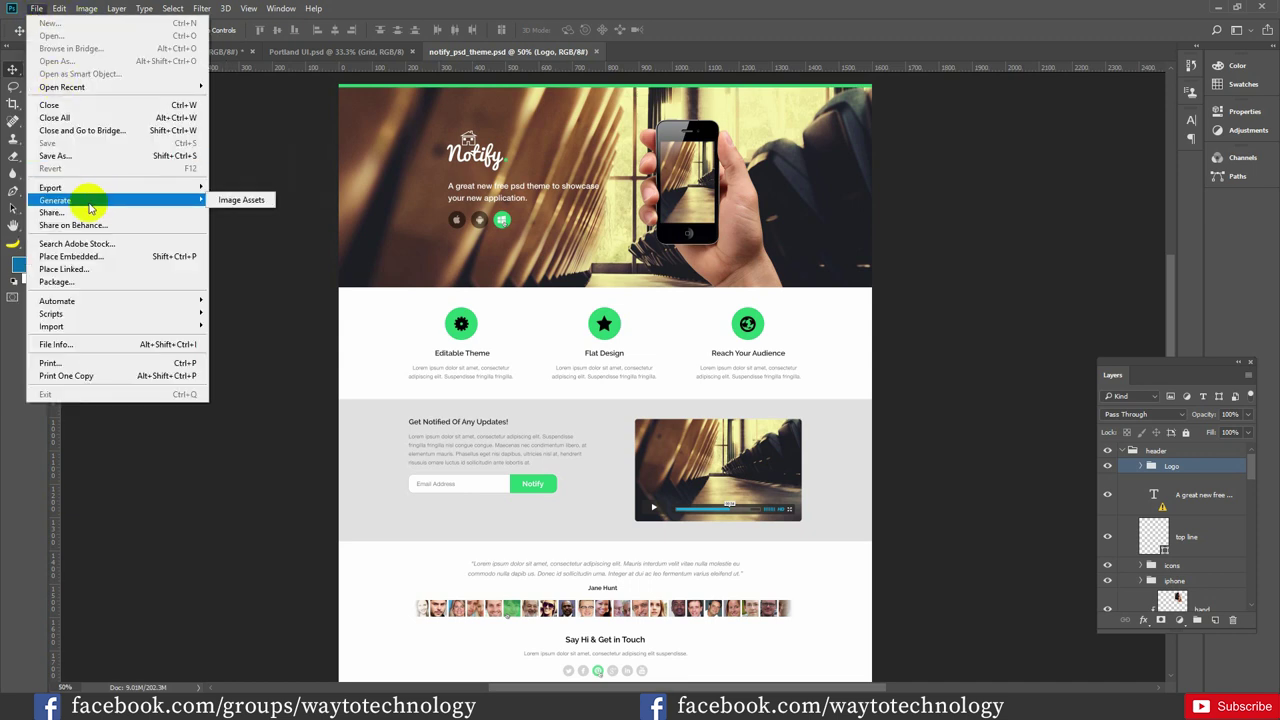
{"action": "left_click", "coordinate": [225, 203]}
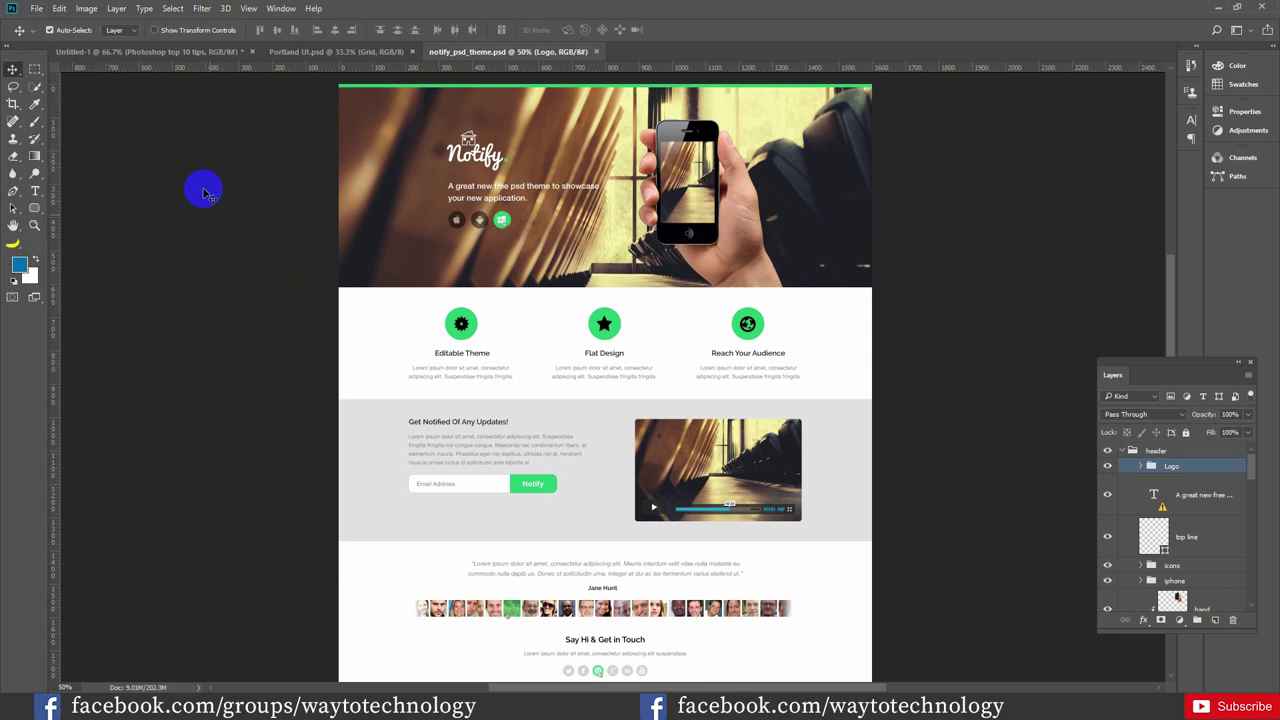
{"action": "left_click", "coordinate": [36, 8]}
{"action": "mouse_move", "coordinate": [90, 201]}
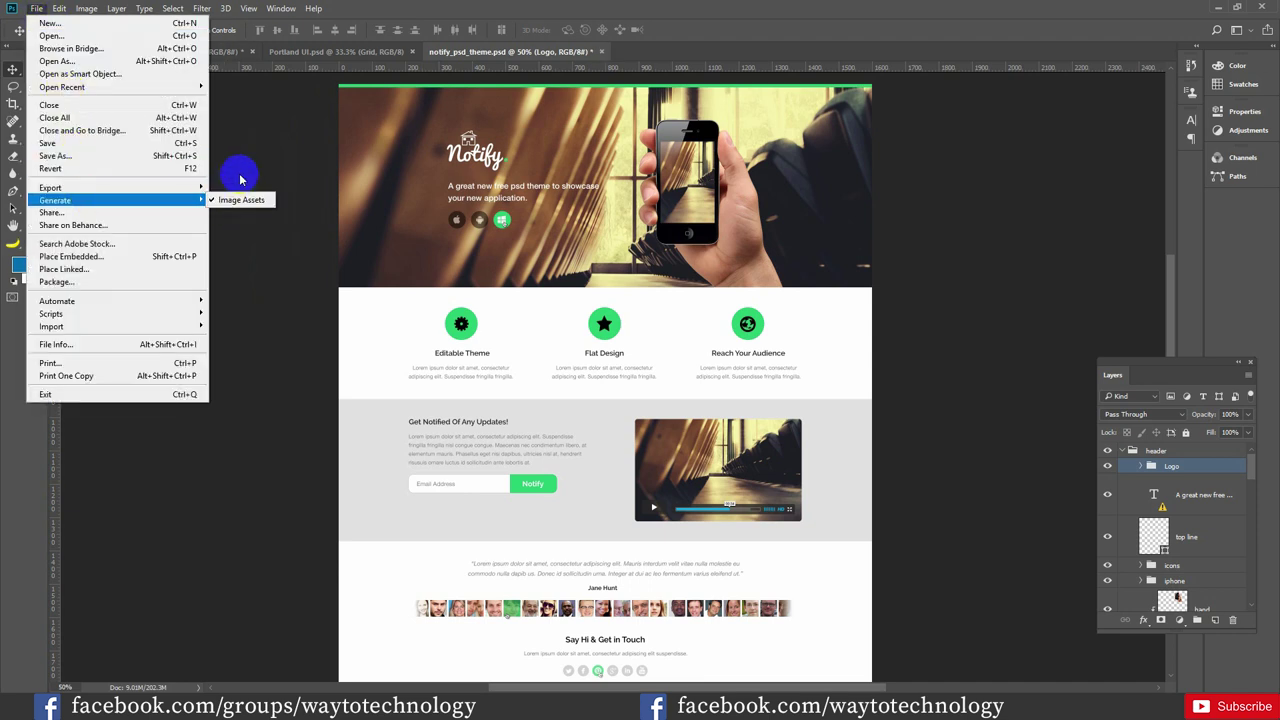
Identify the background photo layer and rename it img.jpg
{"action": "left_click", "coordinate": [395, 220]}
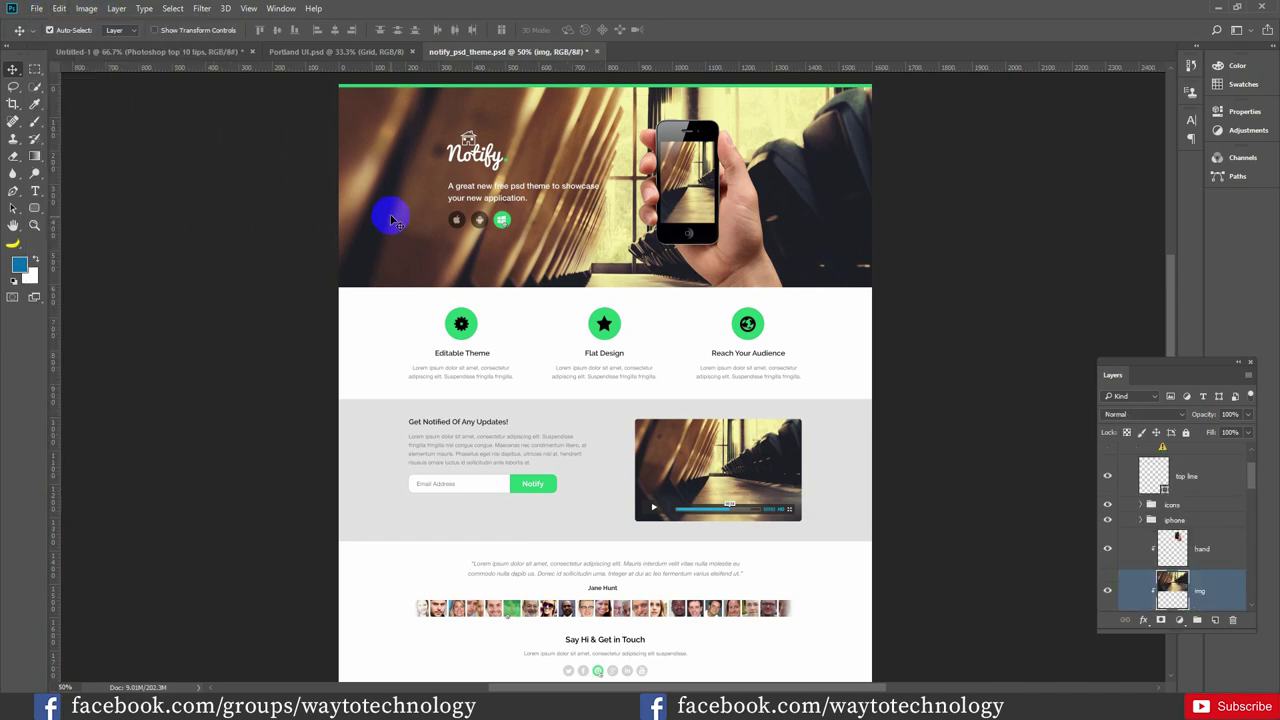
{"action": "left_click", "coordinate": [1107, 591]}
{"action": "left_click", "coordinate": [1107, 591]}
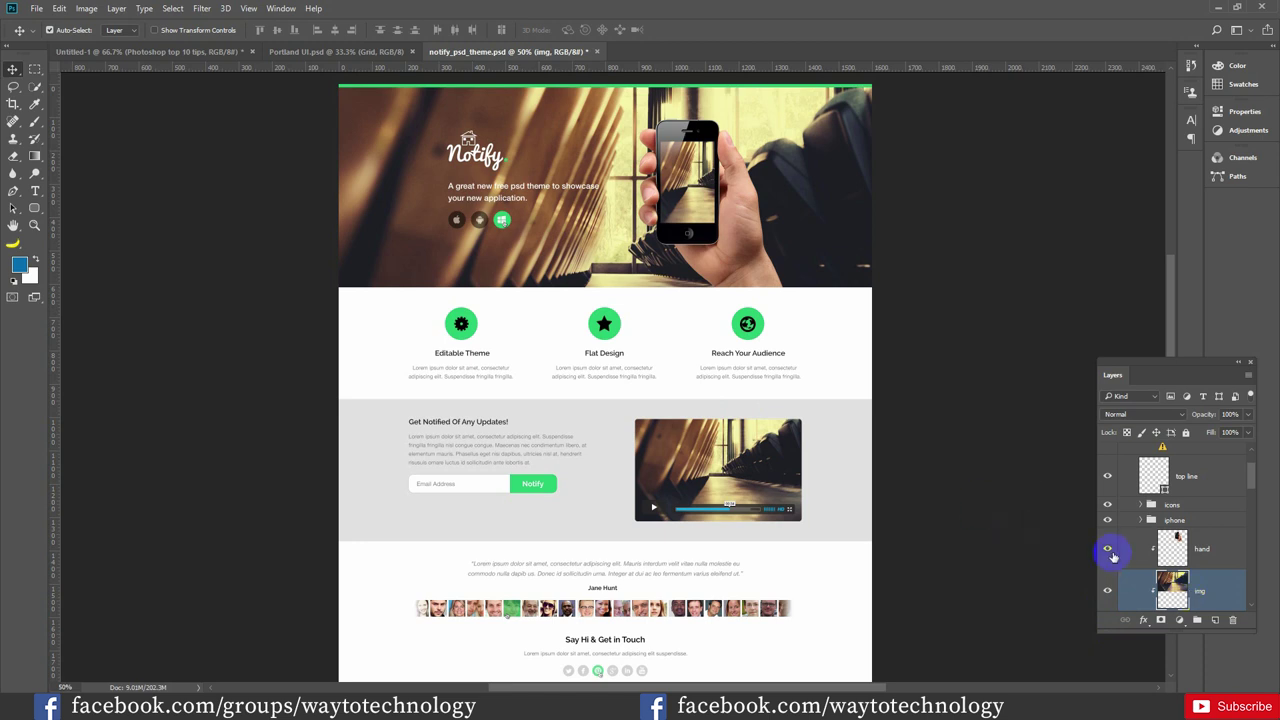
{"action": "double_click", "coordinate": [1201, 593]}
{"action": "type", "text": "img.jpg"}
{"action": "key", "text": "Return"}
Open the notify_psd_theme-assets folder in Explorer to confirm img.jpg was exported
{"action": "left_click", "coordinate": [641, 688]}
{"action": "left_click", "coordinate": [322, 263]}
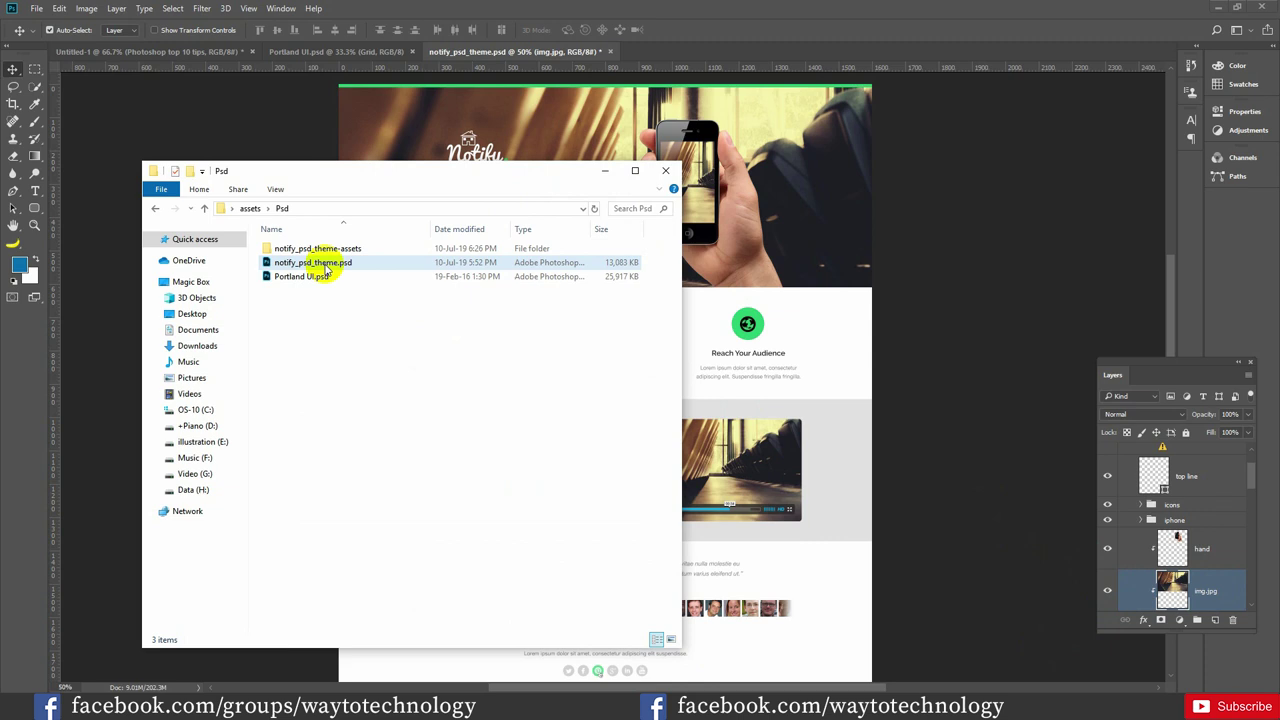
{"action": "left_click", "coordinate": [320, 276]}
{"action": "left_click", "coordinate": [312, 262]}
{"action": "left_click", "coordinate": [306, 250]}
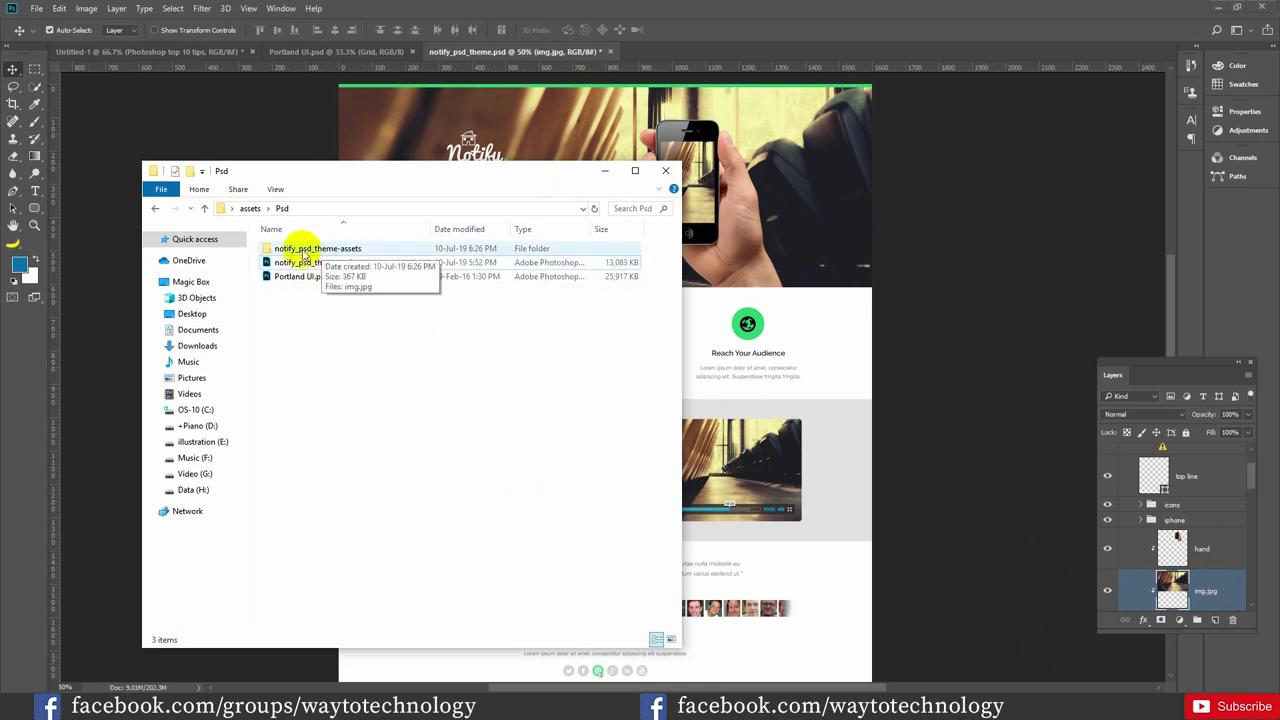
{"action": "double_click", "coordinate": [316, 252]}
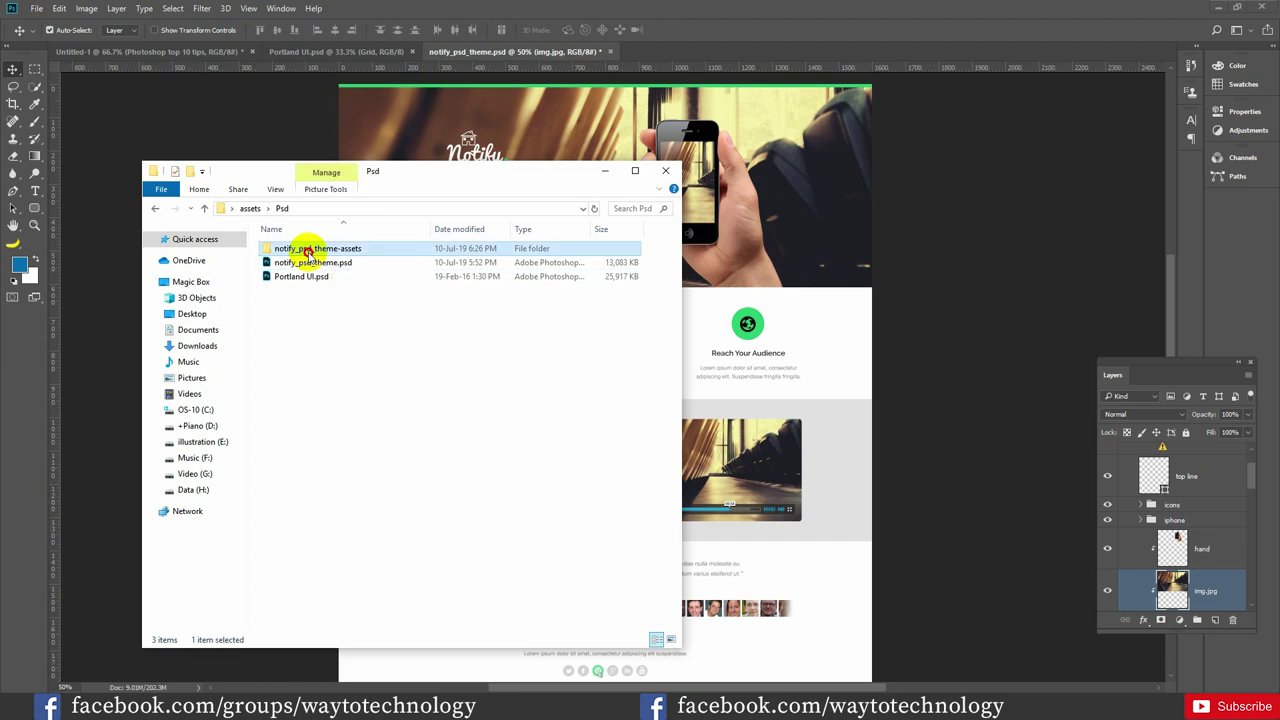
{"action": "left_click", "coordinate": [293, 285]}
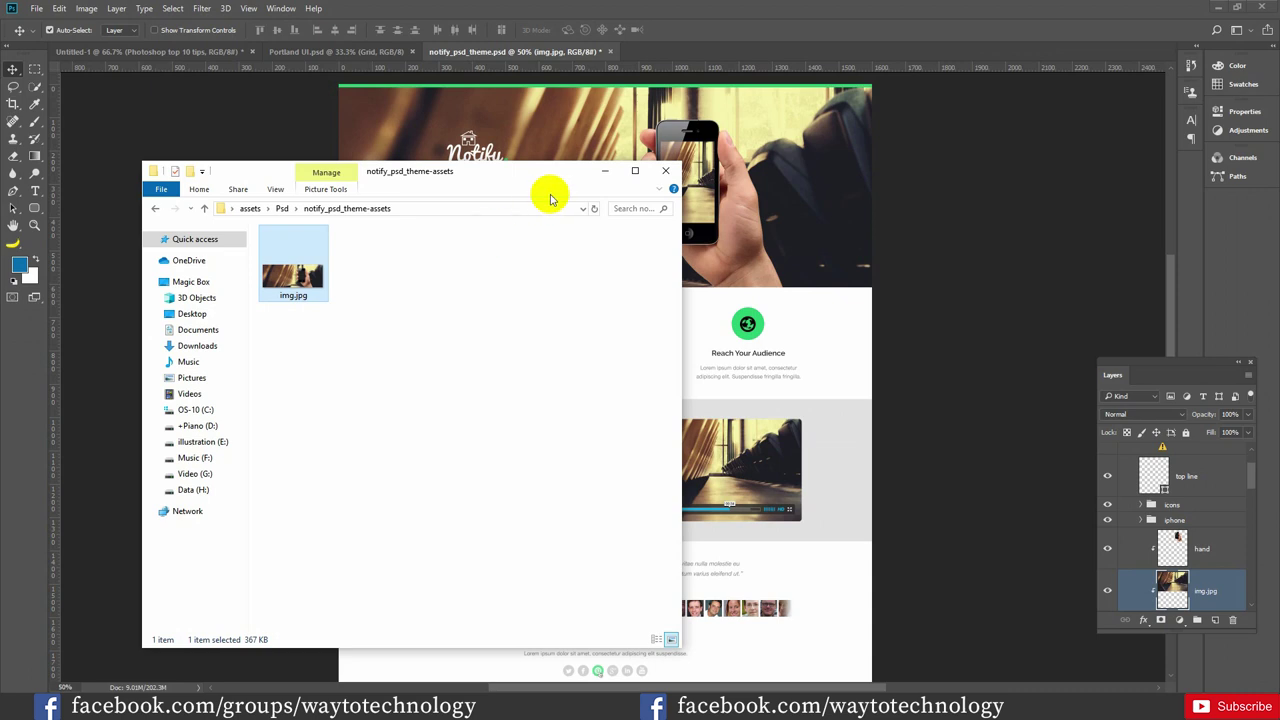
{"action": "left_click", "coordinate": [604, 171]}
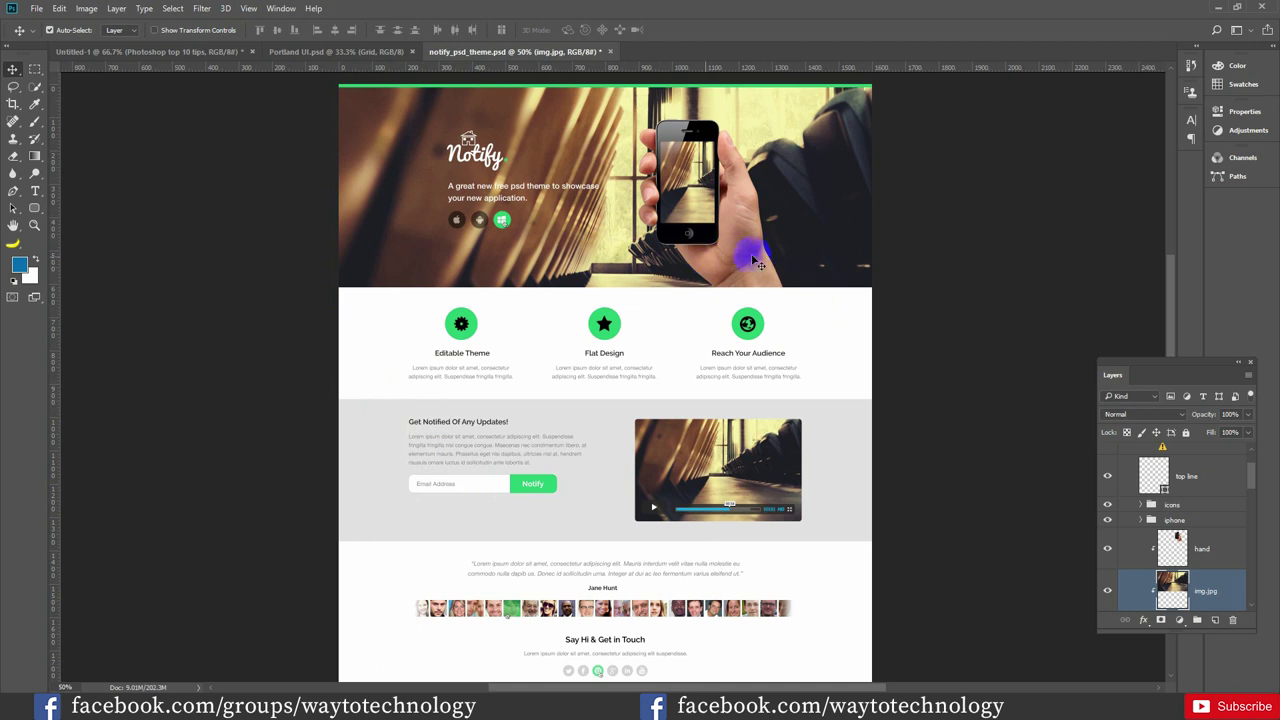
{"action": "left_click", "coordinate": [751, 256]}
Rename the hand layer to 'hand.png, banner.jpg' to export it as two assets
{"action": "left_click", "coordinate": [1107, 549]}
{"action": "left_click", "coordinate": [1107, 549]}
{"action": "left_click", "coordinate": [1173, 549]}
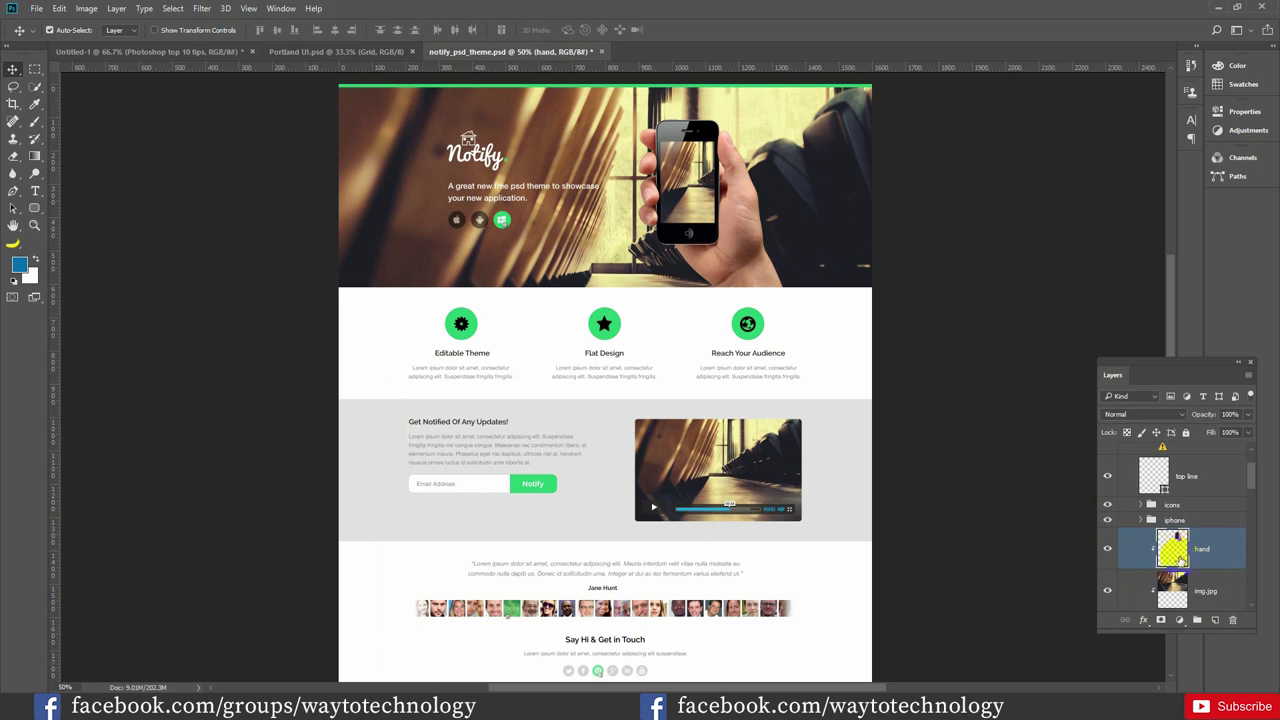
{"action": "left_click", "coordinate": [1170, 549]}
{"action": "double_click", "coordinate": [1203, 549]}
{"action": "left_click", "coordinate": [1254, 549]}
{"action": "type", "text": ".png"}
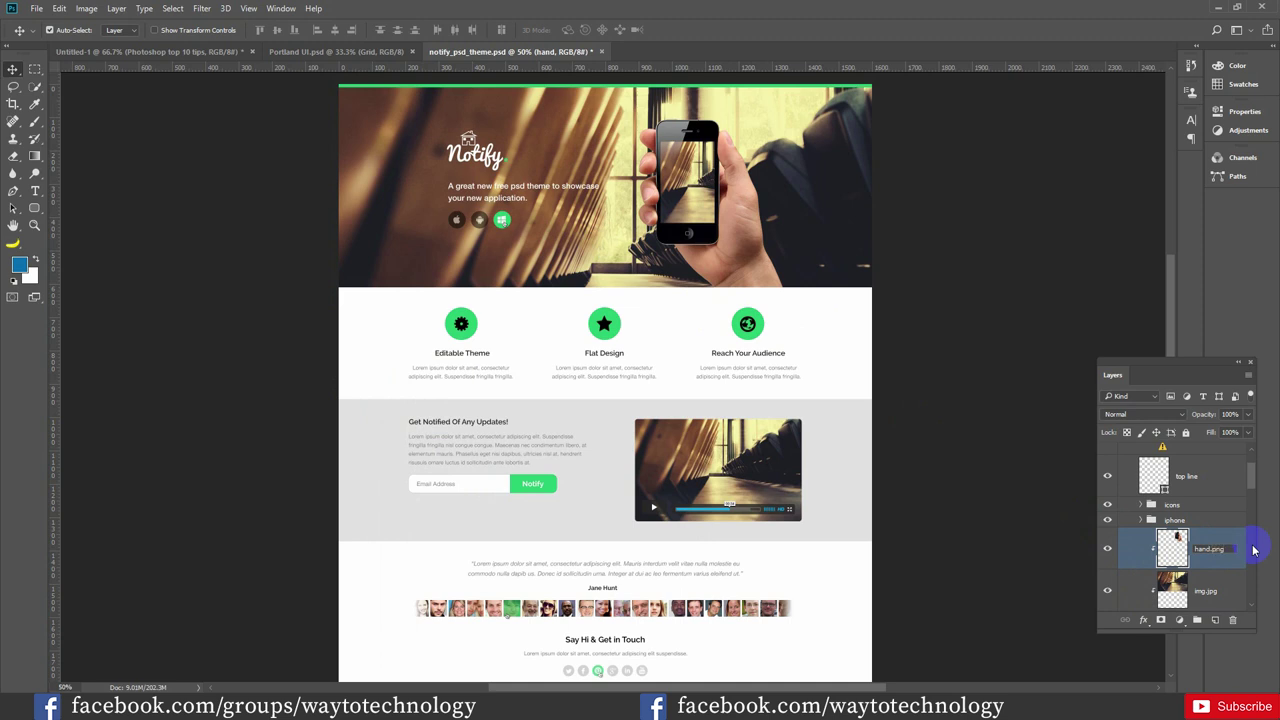
{"action": "type", "text": ", banner.jpg"}
{"action": "key", "text": "Return"}
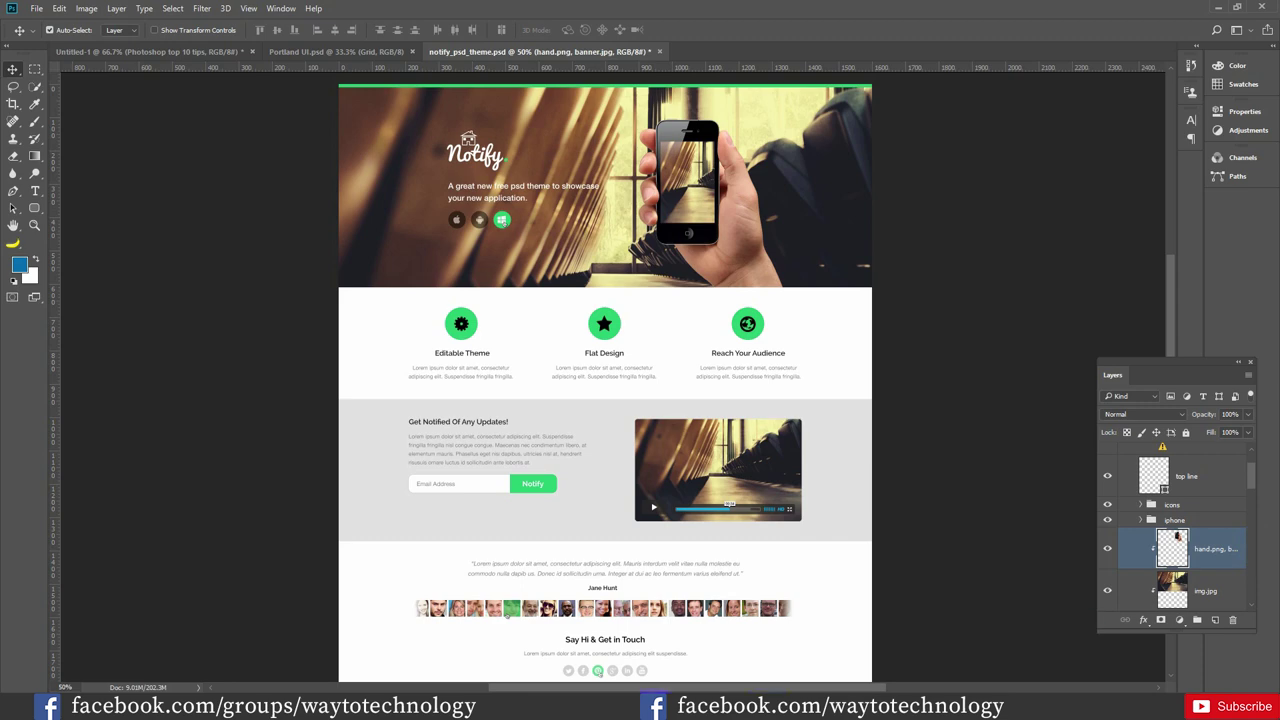
Check the assets folder for the new hand.png and banner.jpg files
{"action": "key", "text": "alt+Tab"}
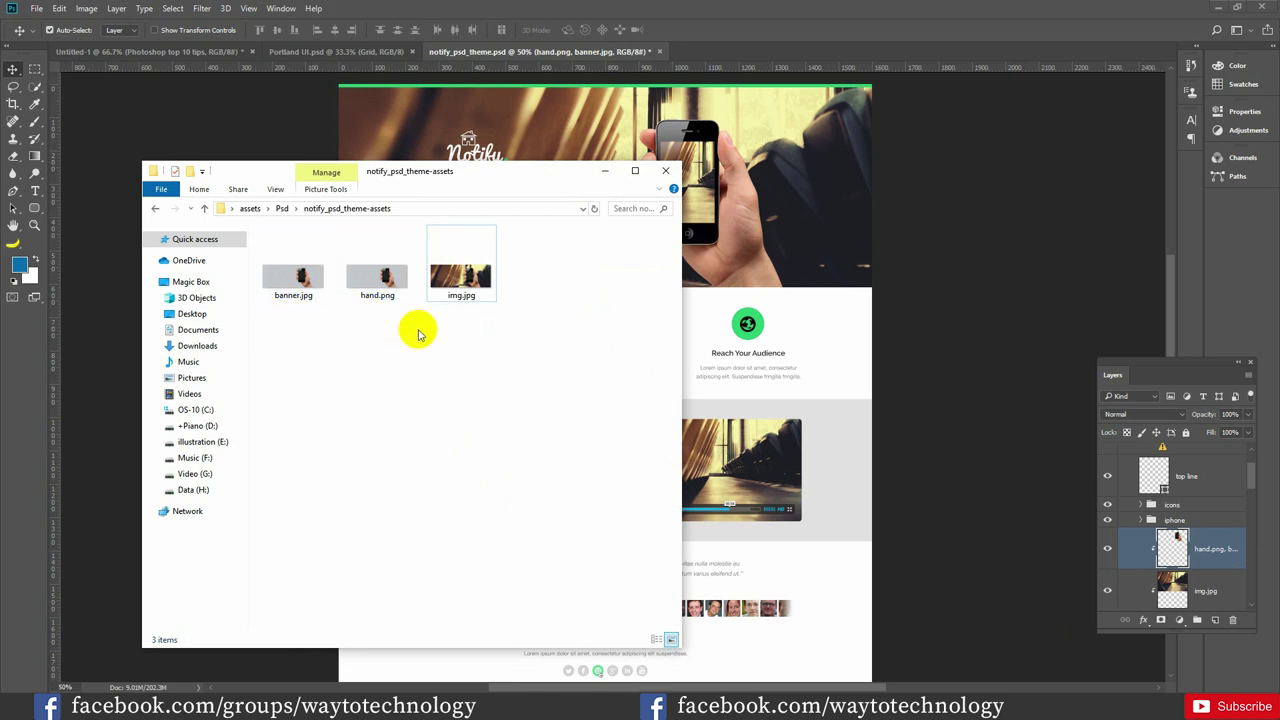
{"action": "key", "text": "alt+Tab"}
{"action": "left_click", "coordinate": [461, 323]}
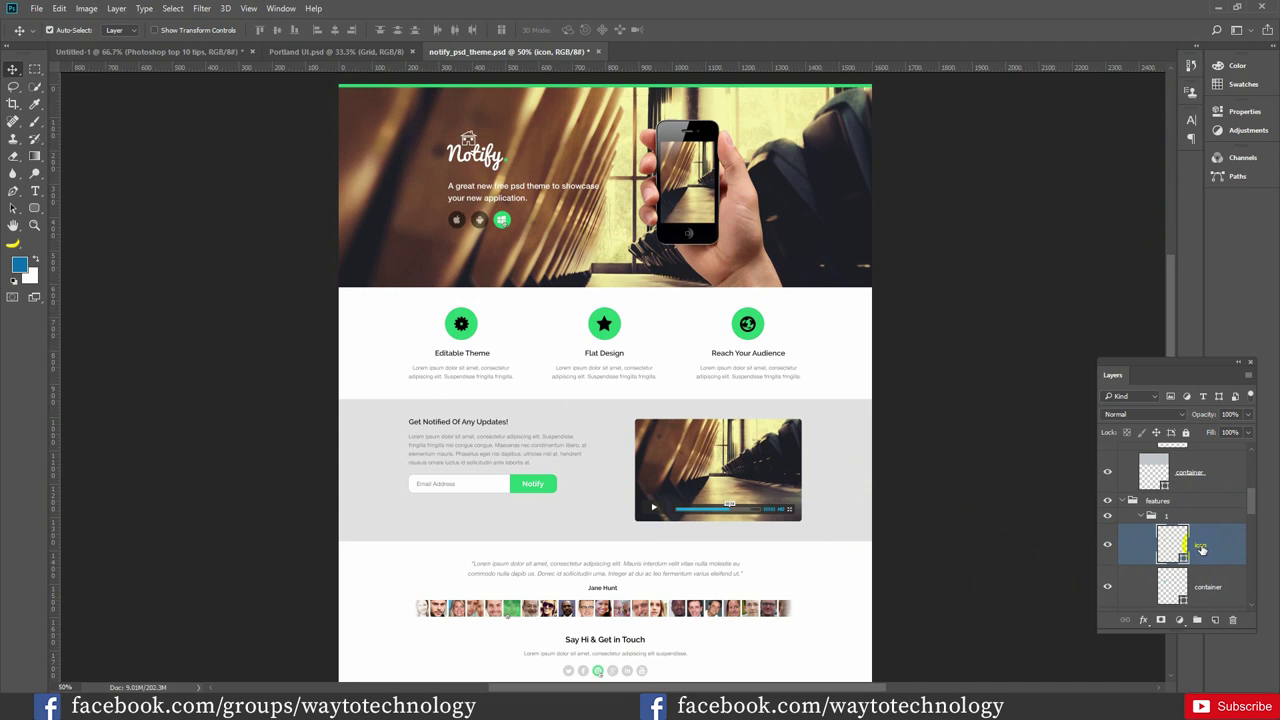
Rename the Editable Theme icon layer to icon.png
{"action": "left_click", "coordinate": [1107, 544]}
{"action": "left_click", "coordinate": [1107, 544]}
{"action": "double_click", "coordinate": [1203, 546]}
{"action": "type", "text": "icon.png"}
{"action": "key", "text": "Return"}
Inspect the exported 43 x 43 icon.png in the assets folder, then begin editing the layer name
{"action": "key", "text": "alt+Tab"}
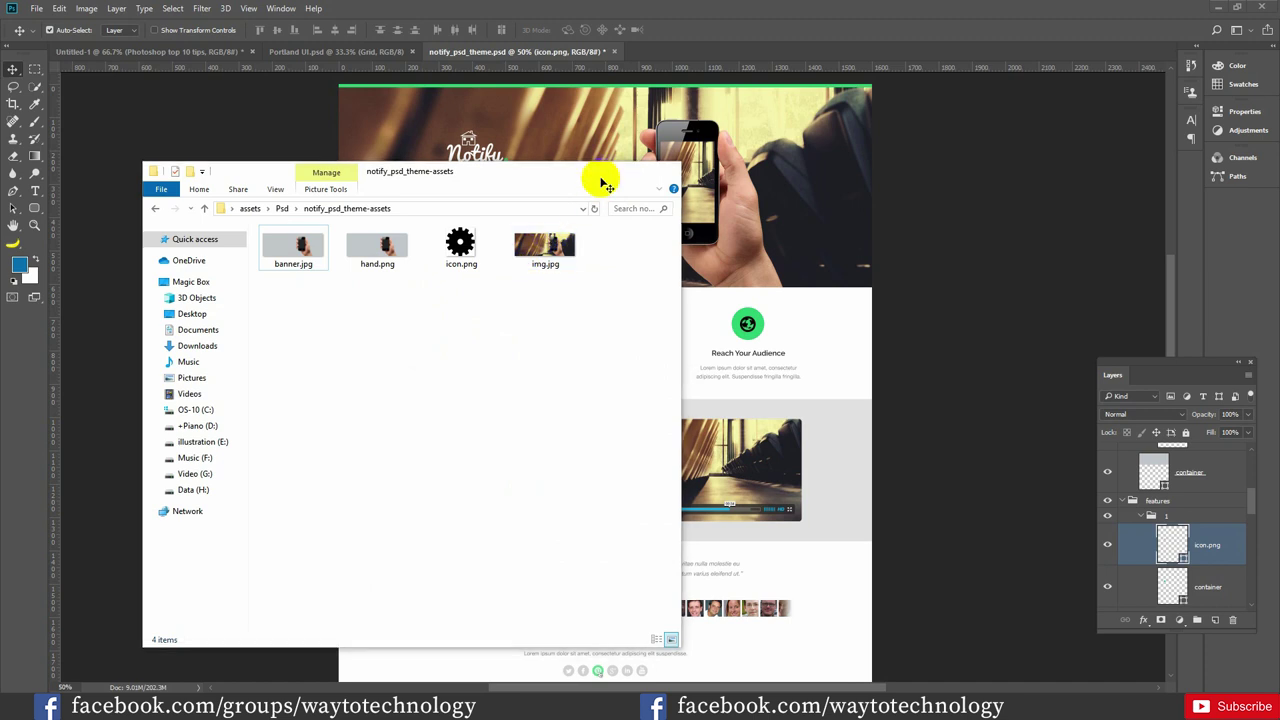
{"action": "left_click", "coordinate": [604, 171]}
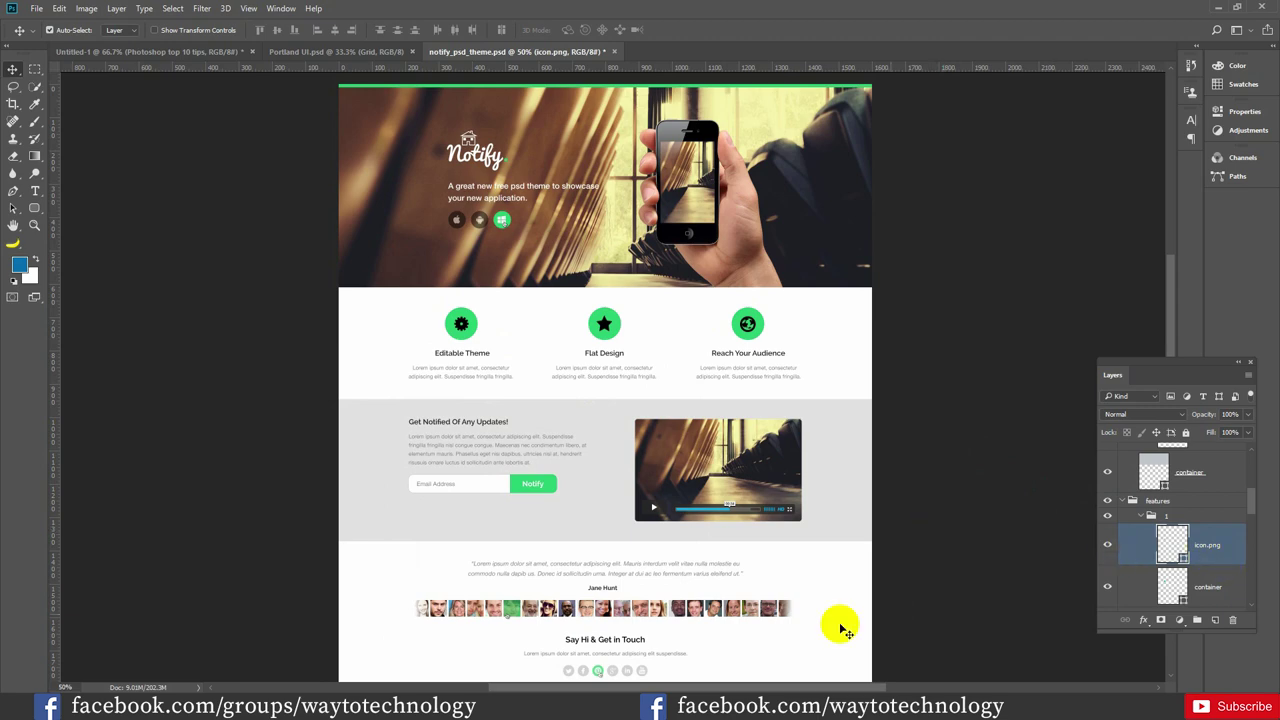
{"action": "left_click", "coordinate": [686, 676]}
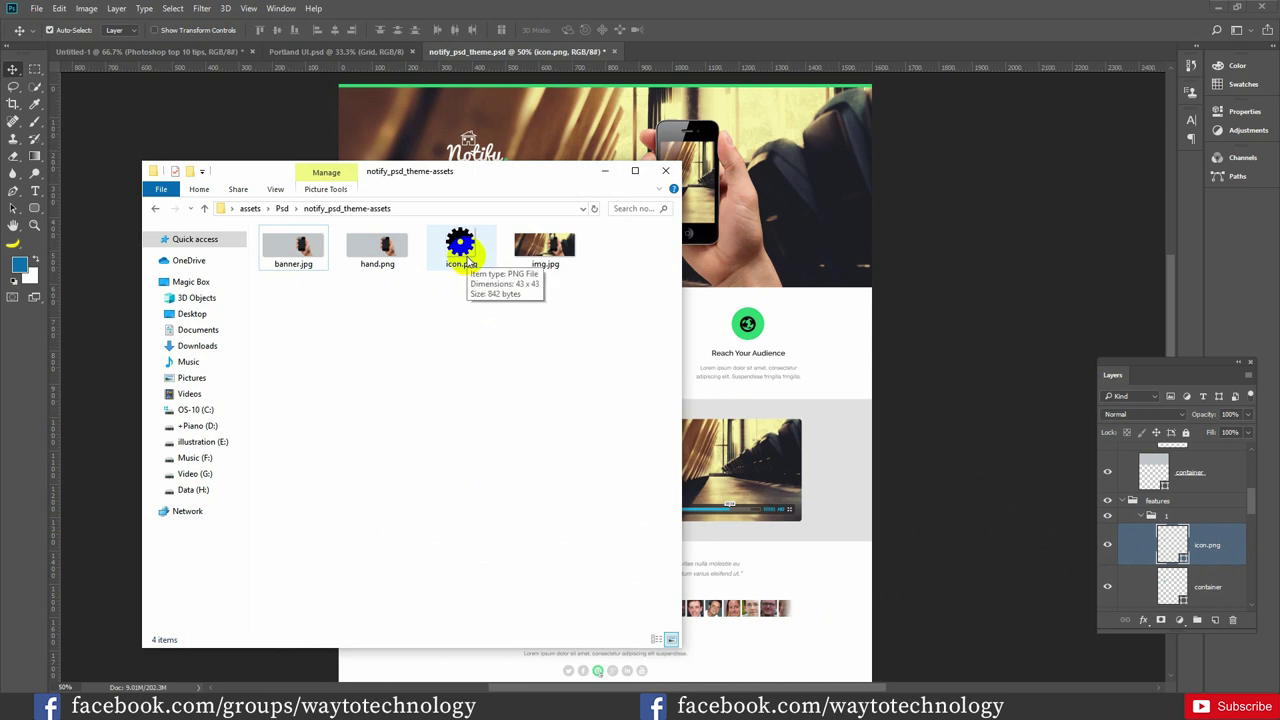
{"action": "left_click_drag", "start_coordinate": [462, 248], "coordinate": [1205, 553]}
{"action": "double_click", "coordinate": [1205, 546]}
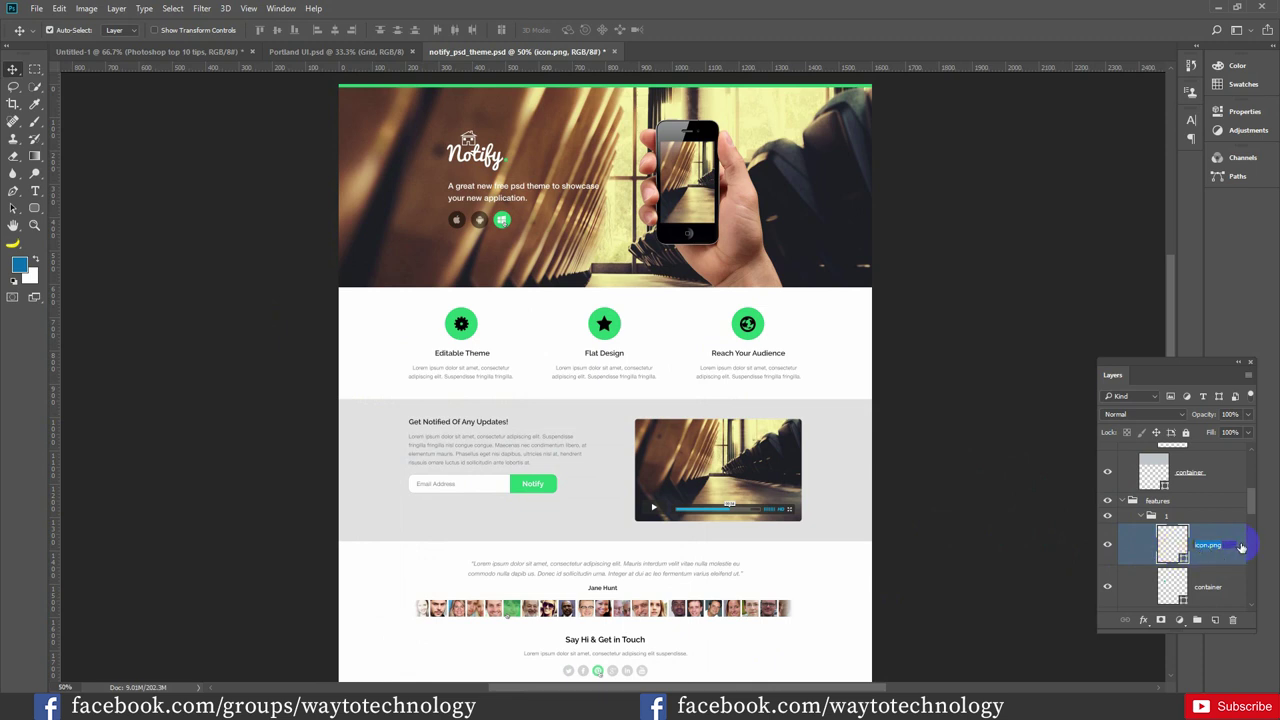
{"action": "left_click", "coordinate": [1241, 547]}
{"action": "type", "text": "200"}
{"action": "type", "text": "@2x"}
{"action": "key", "text": "Return"}
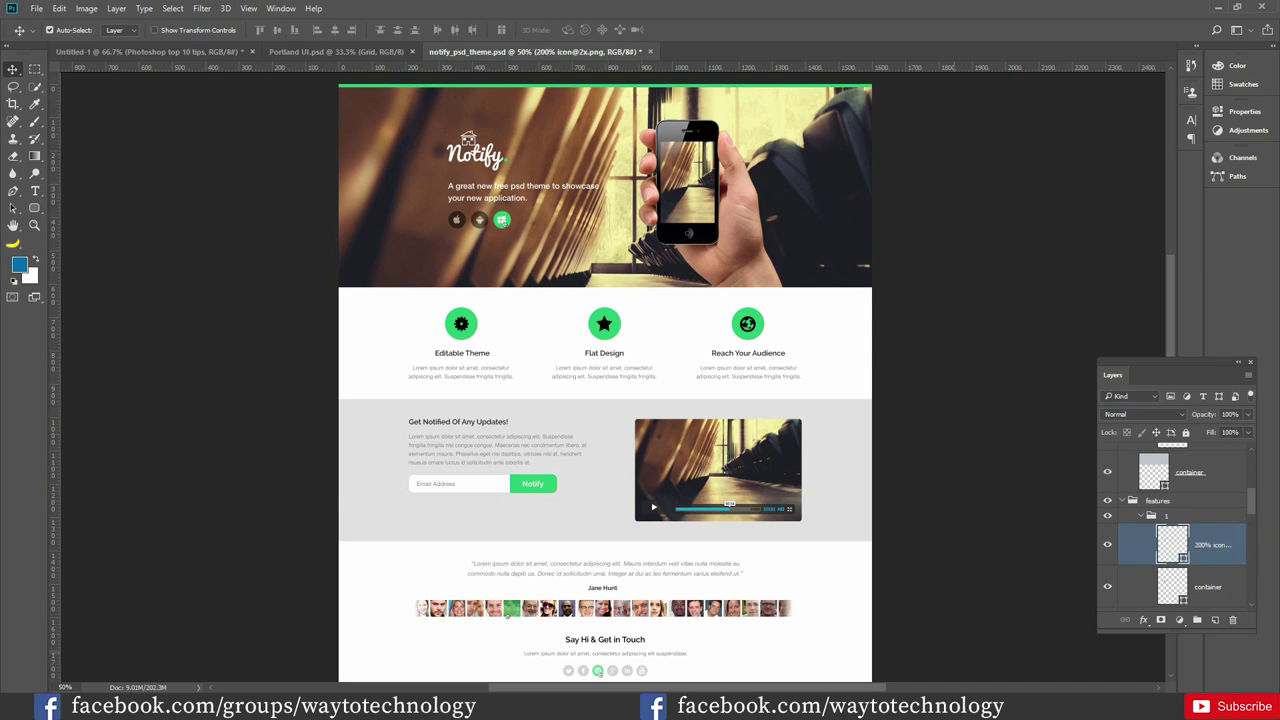
{"action": "key", "text": "alt+Tab"}
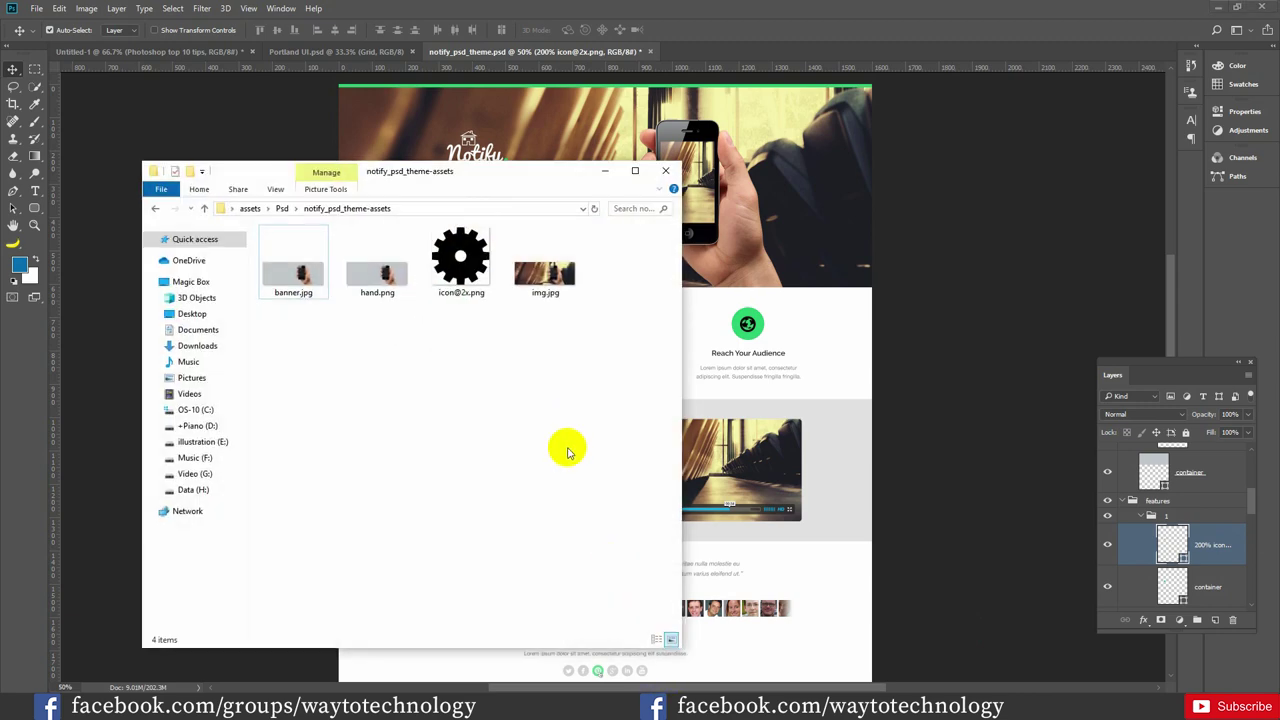
{"action": "mouse_move", "coordinate": [455, 288]}
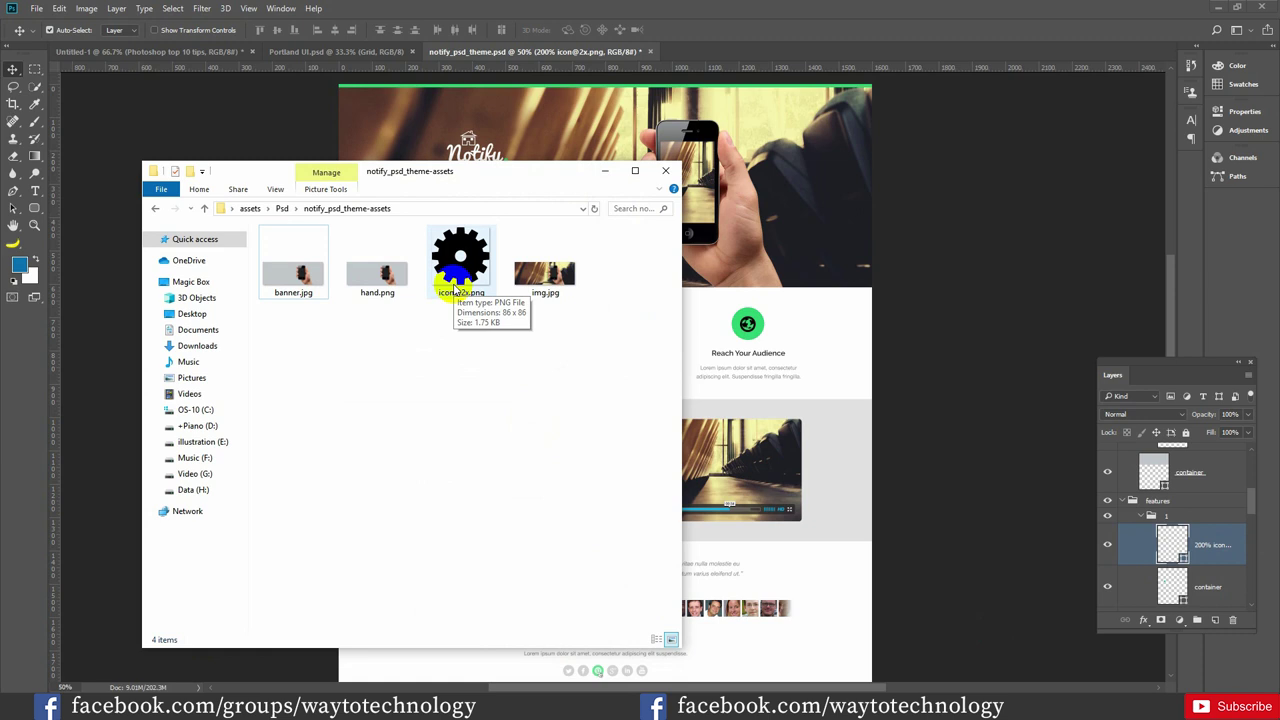
{"action": "key", "text": "alt+Tab"}
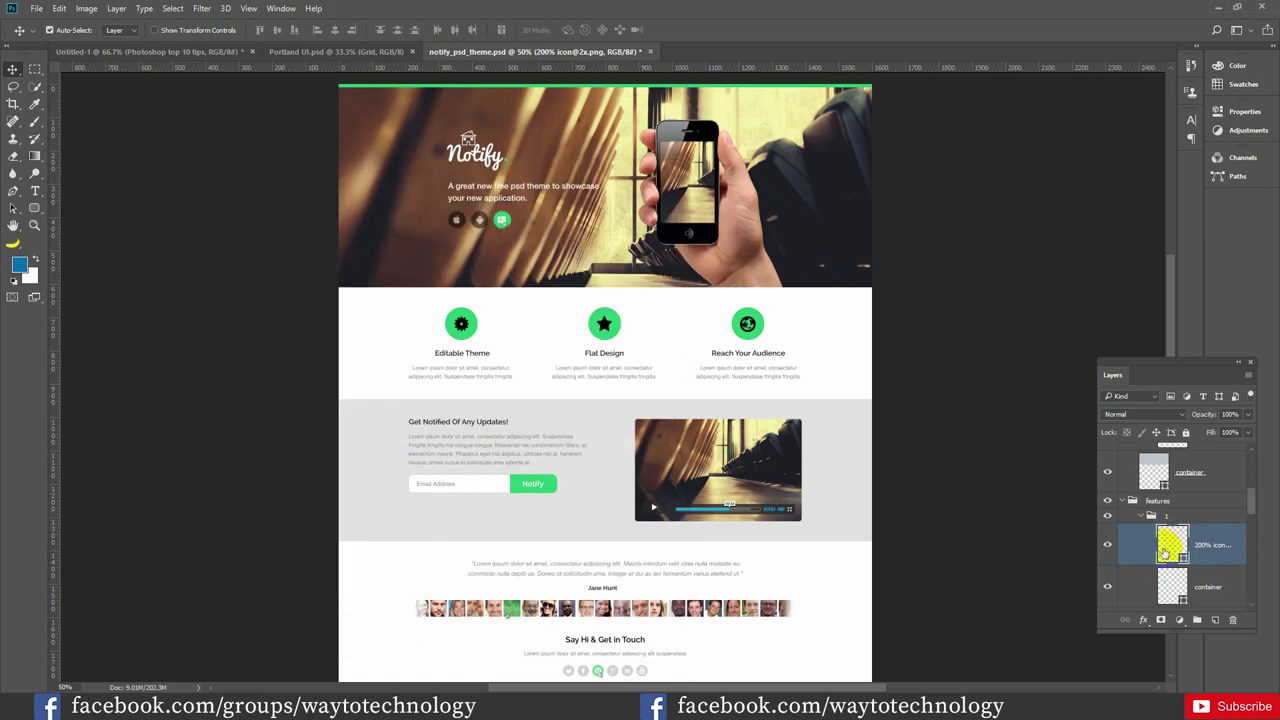
{"action": "mouse_move", "coordinate": [751, 330]}
{"action": "left_mouse_down"}
{"action": "mouse_move", "coordinate": [745, 345]}
{"action": "mouse_move", "coordinate": [746, 326]}
{"action": "left_mouse_up"}
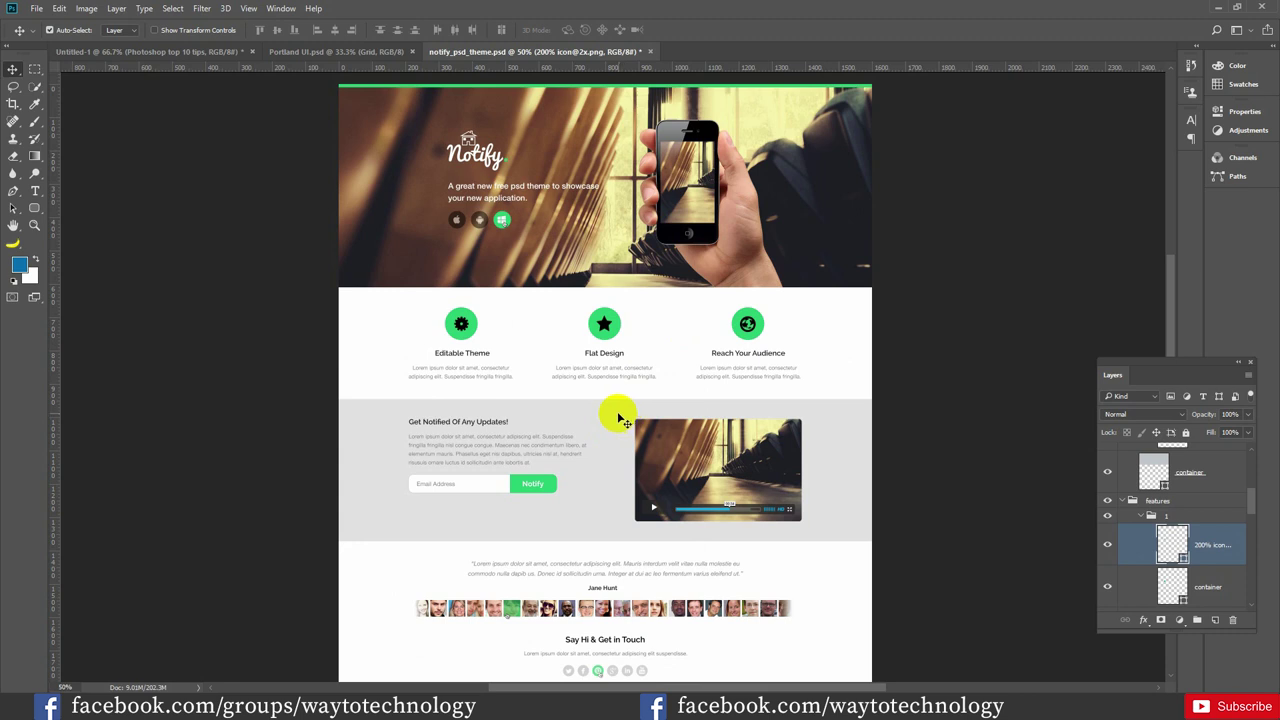